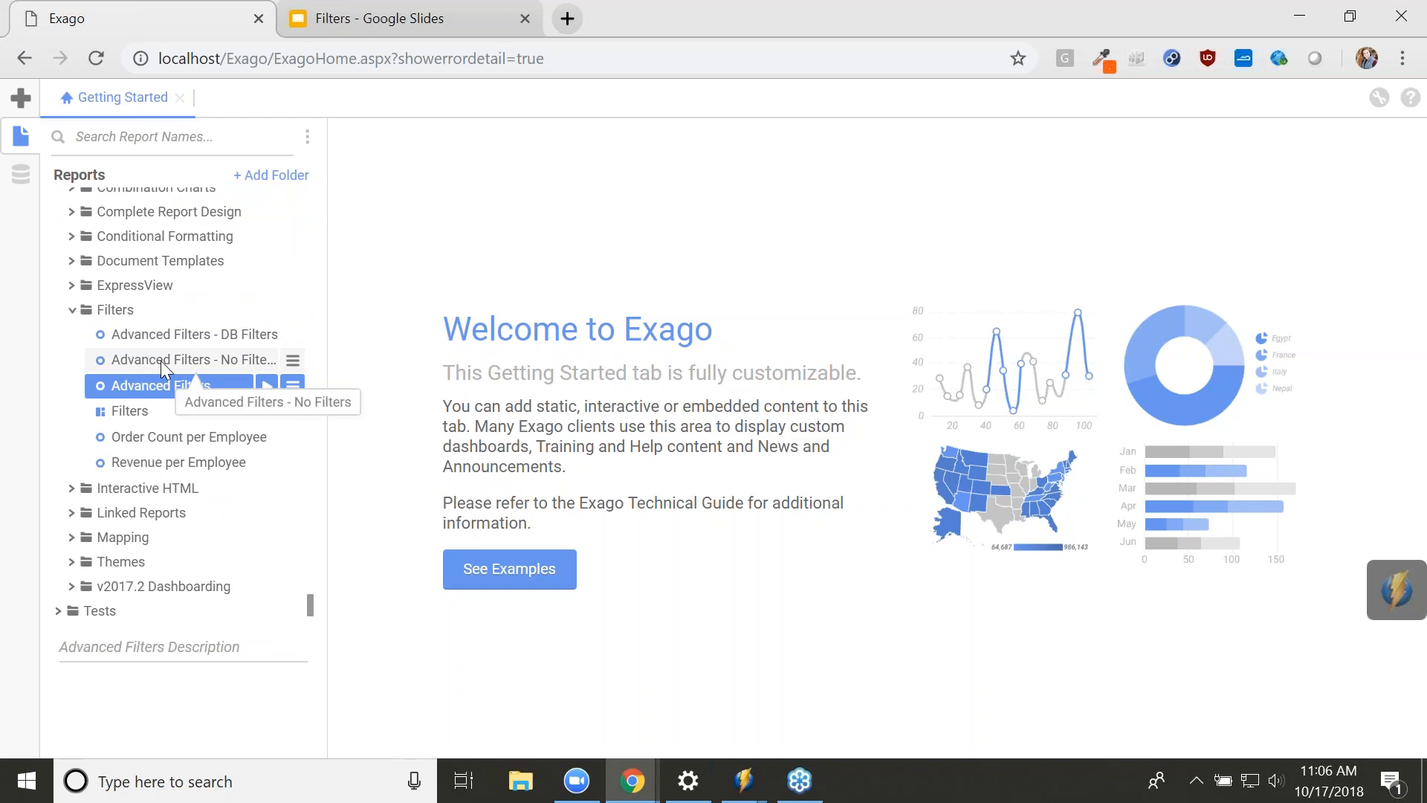
- Open the "Advanced Filters - No Filters" report for editing and run it, with the page zoomed out to fit all columns
double_click(161, 359)
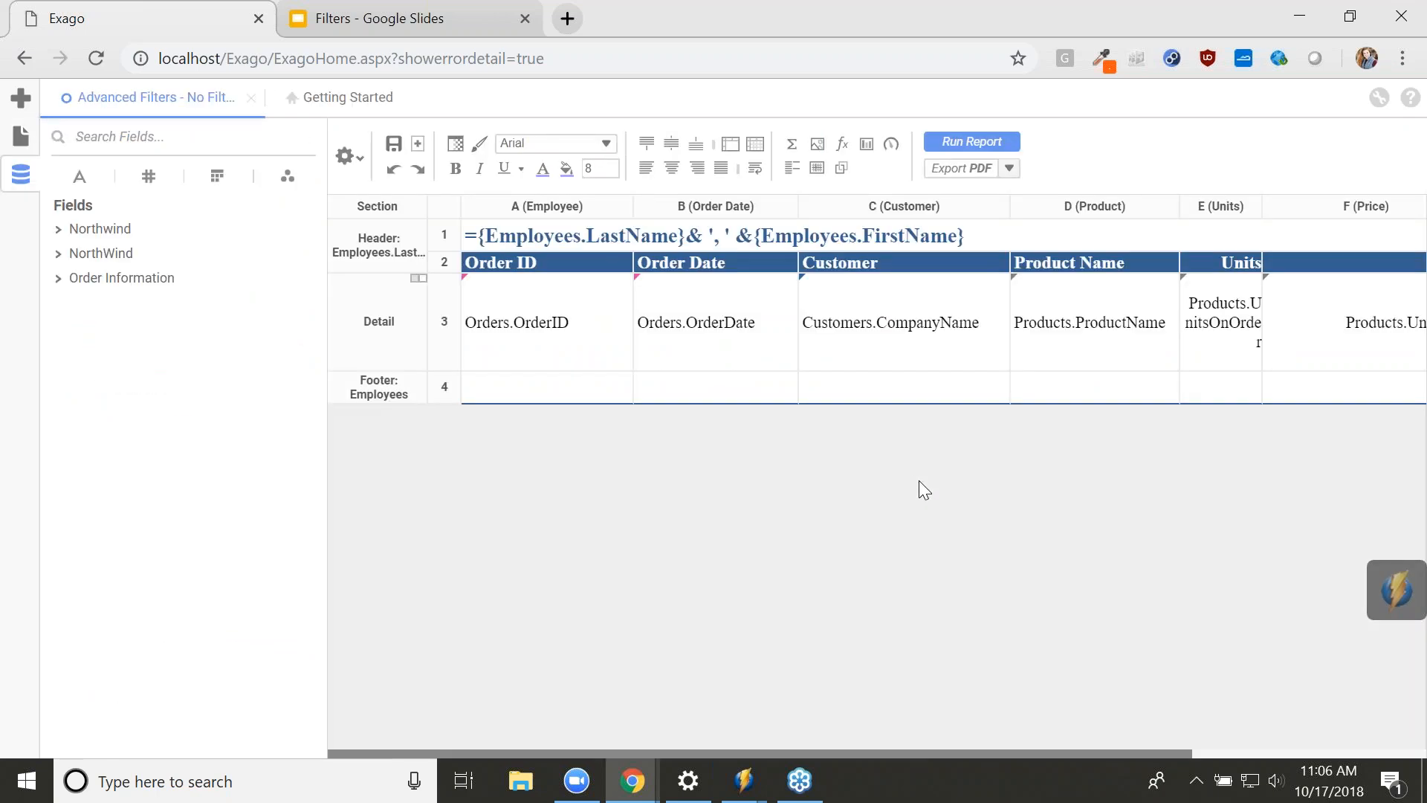
click(959, 142)
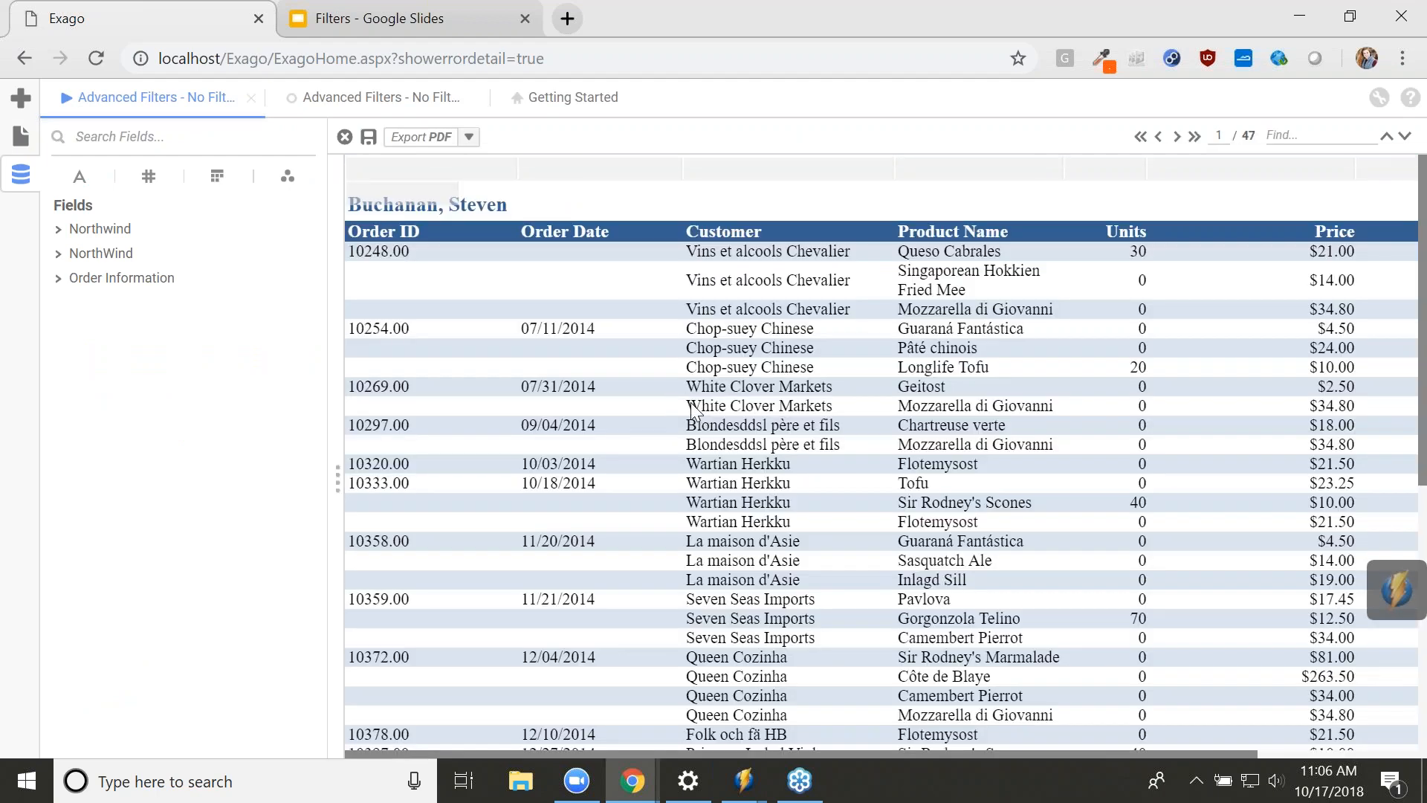
key(ctrl+minus)
key(ctrl+minus)
key(ctrl+plus)
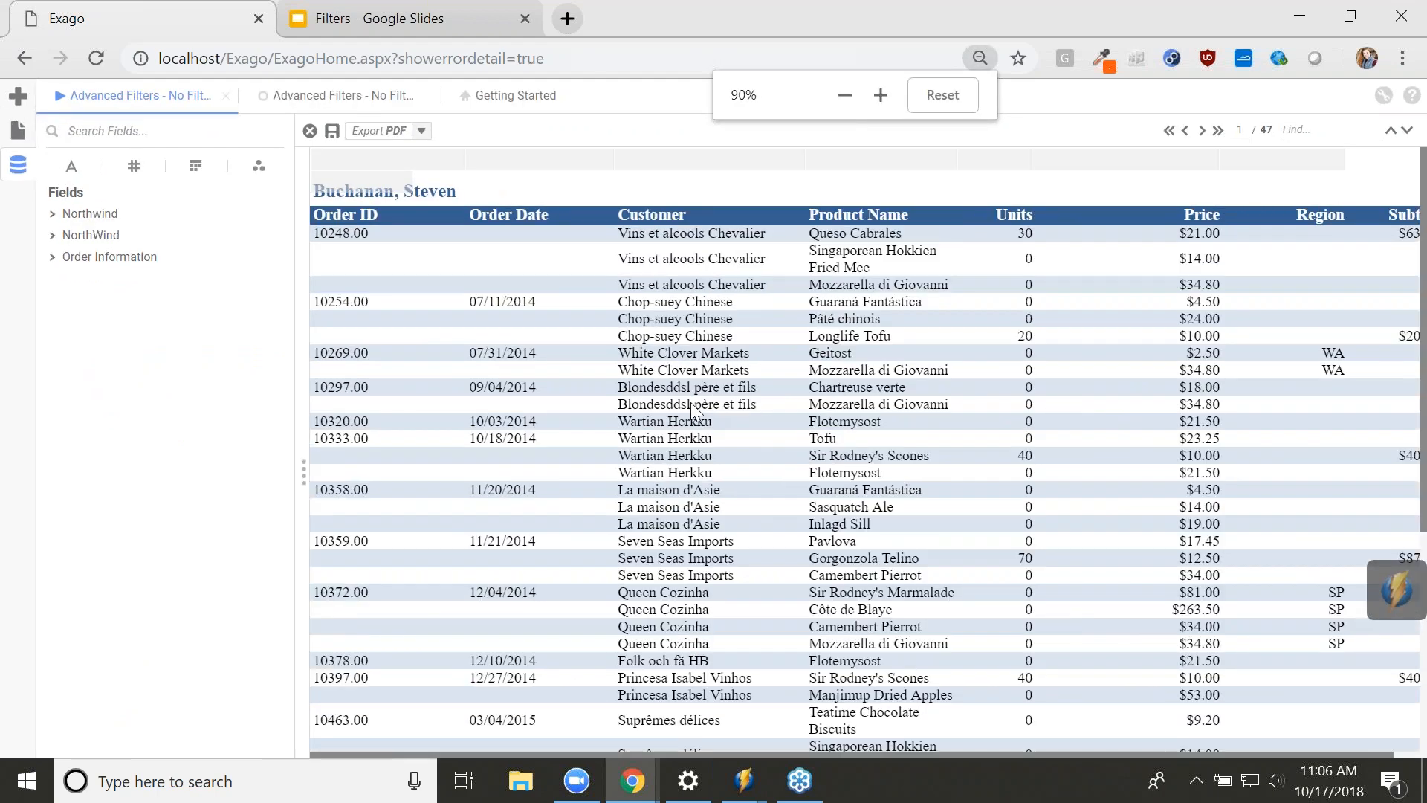
key(ctrl+minus)
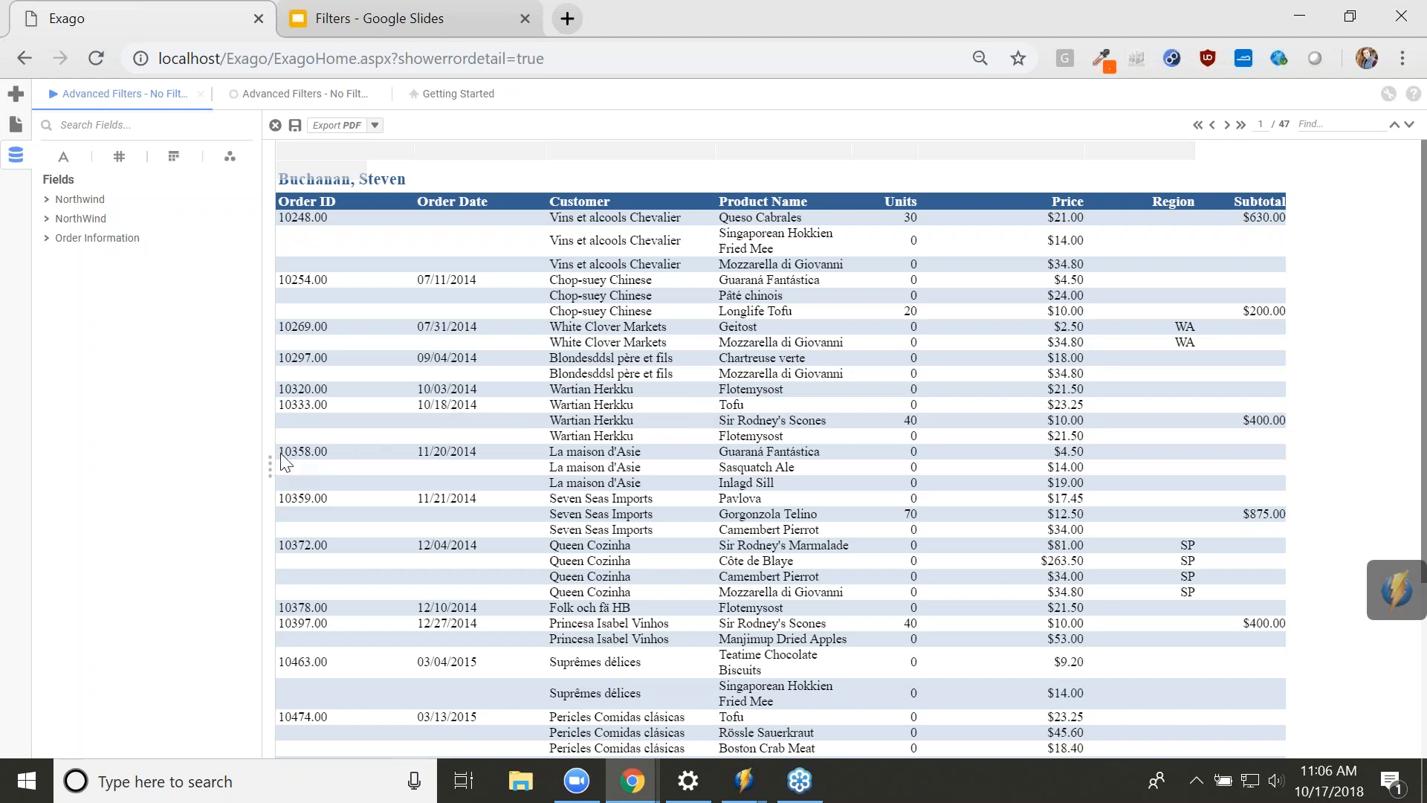
- Examine the interactive sort and column options for the report output, and collapse them again
click(270, 476)
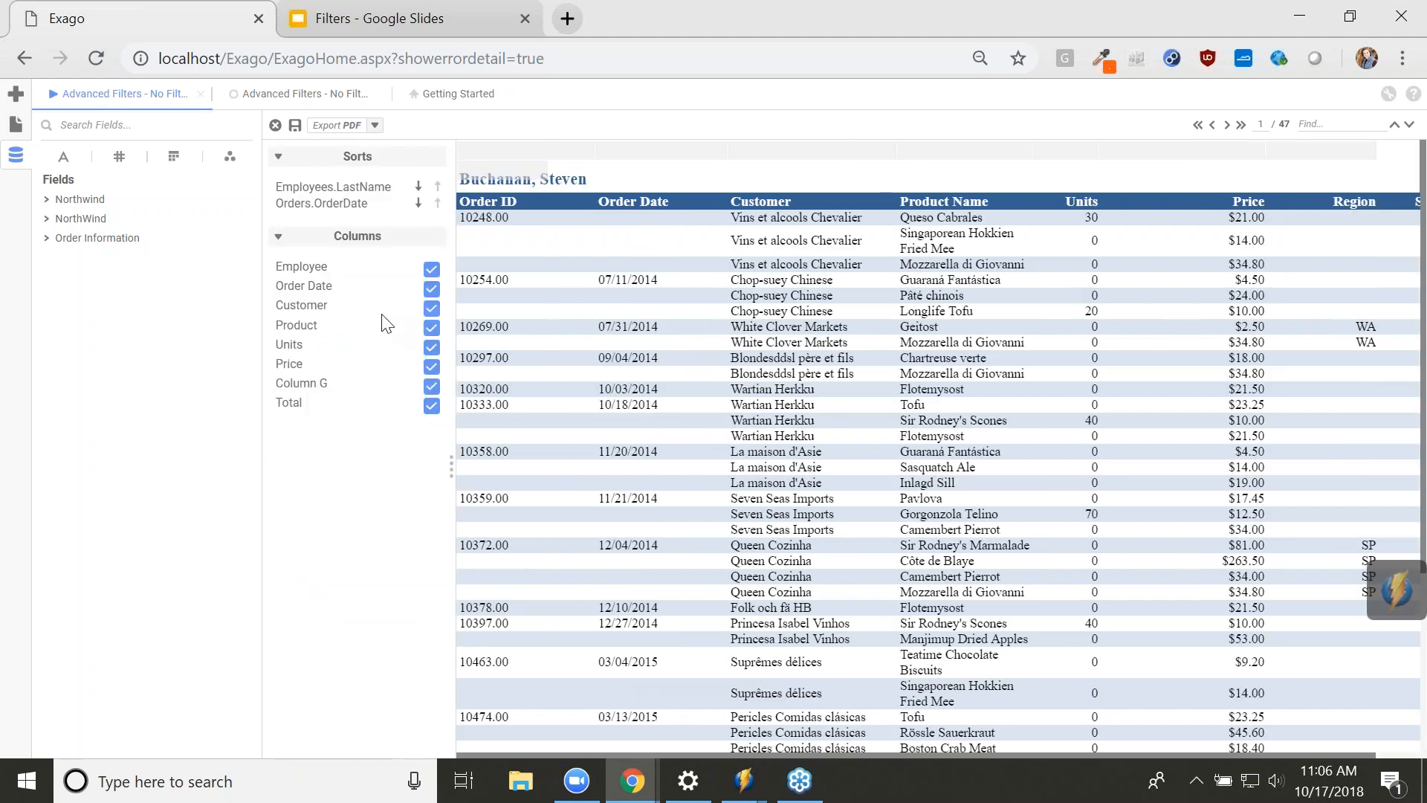
click(451, 467)
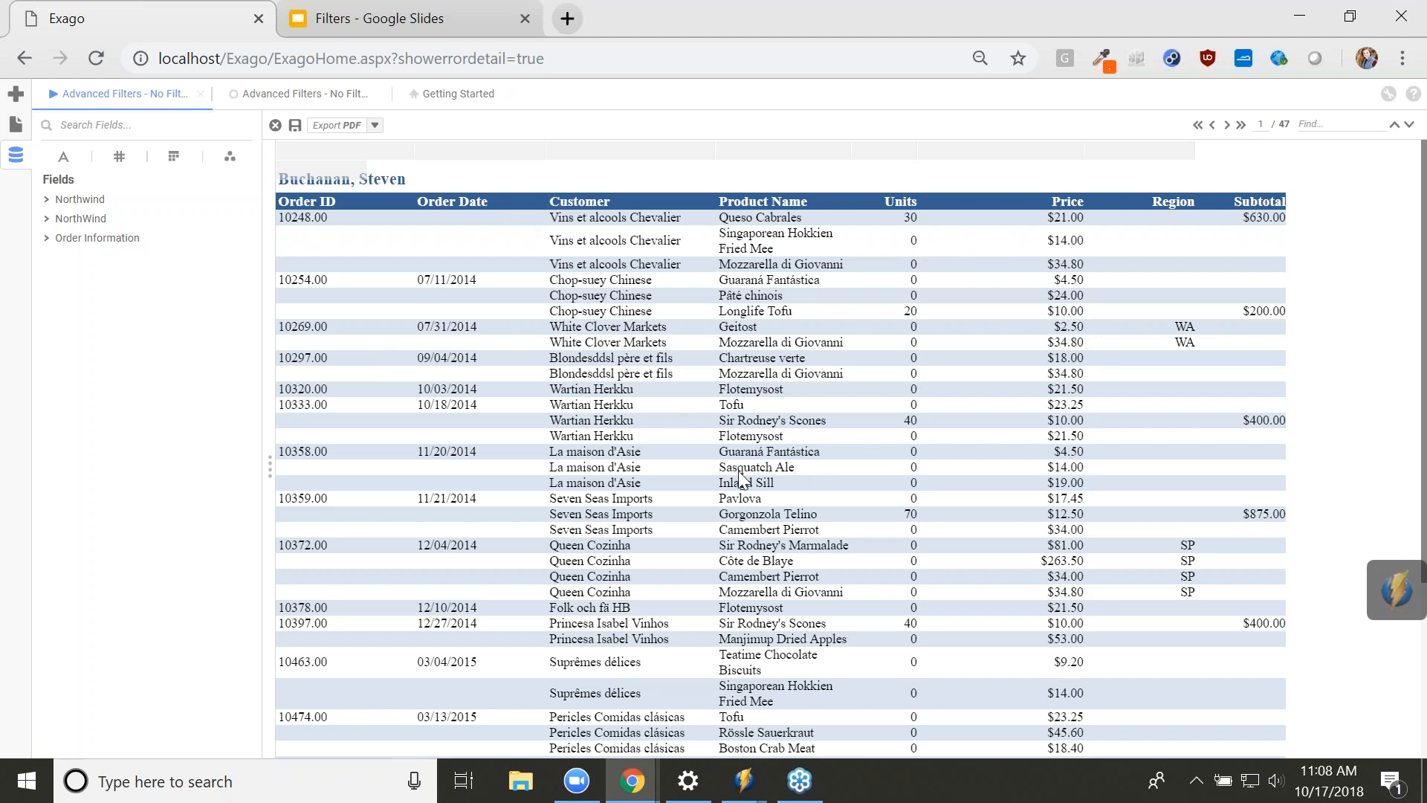
drag(908, 329, 918, 331)
- In the report design, add a standard filter on Customers.Region set to Not Equal To with a blank value
click(260, 95)
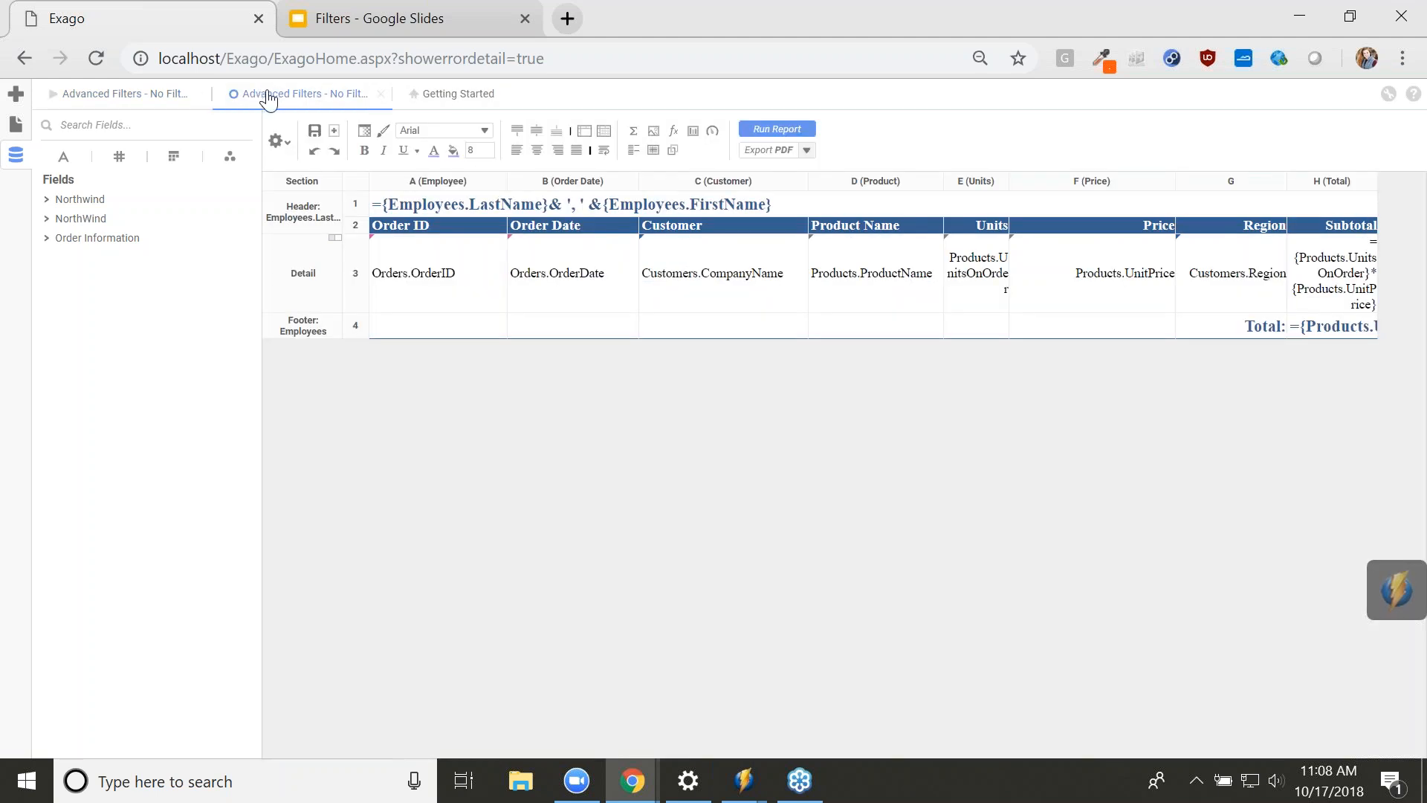
click(281, 142)
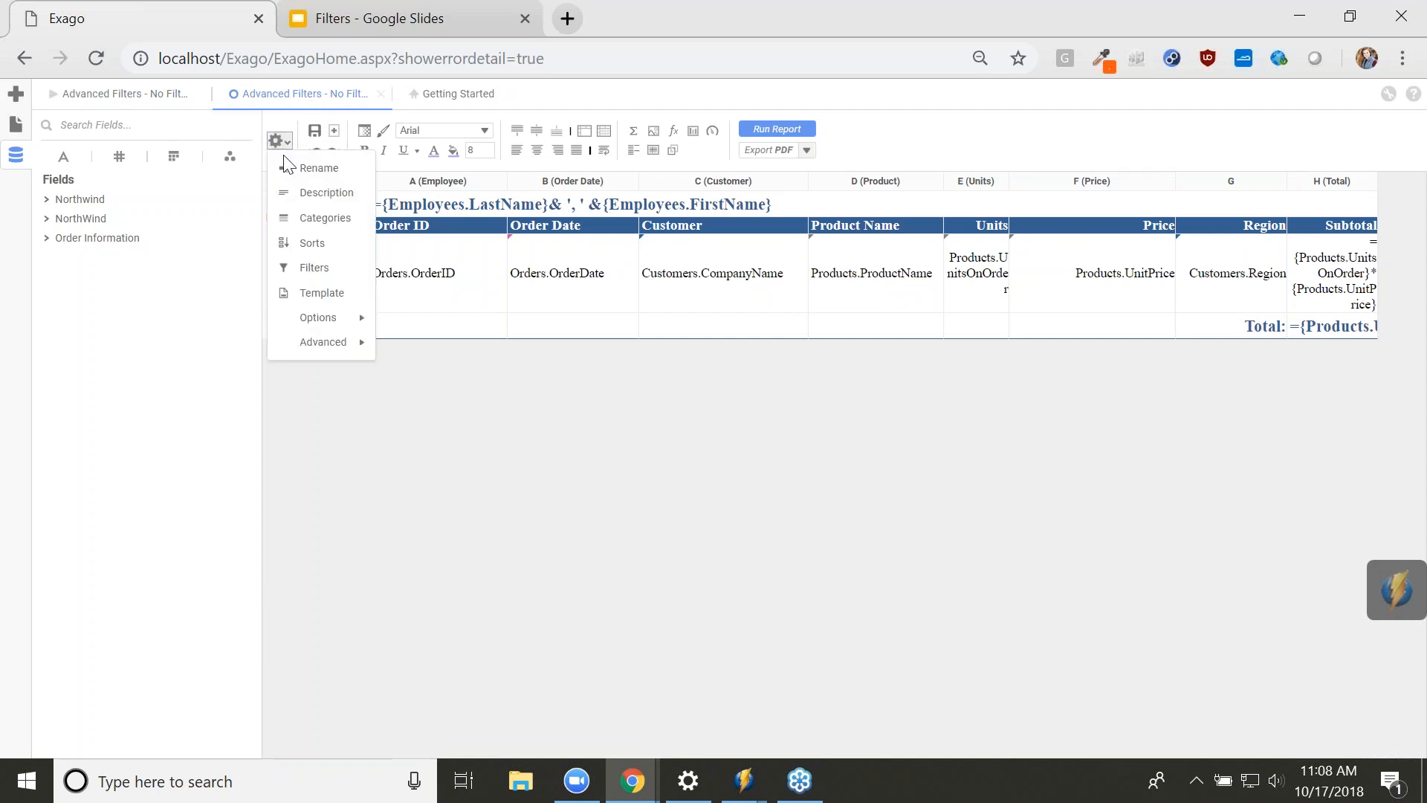
click(343, 275)
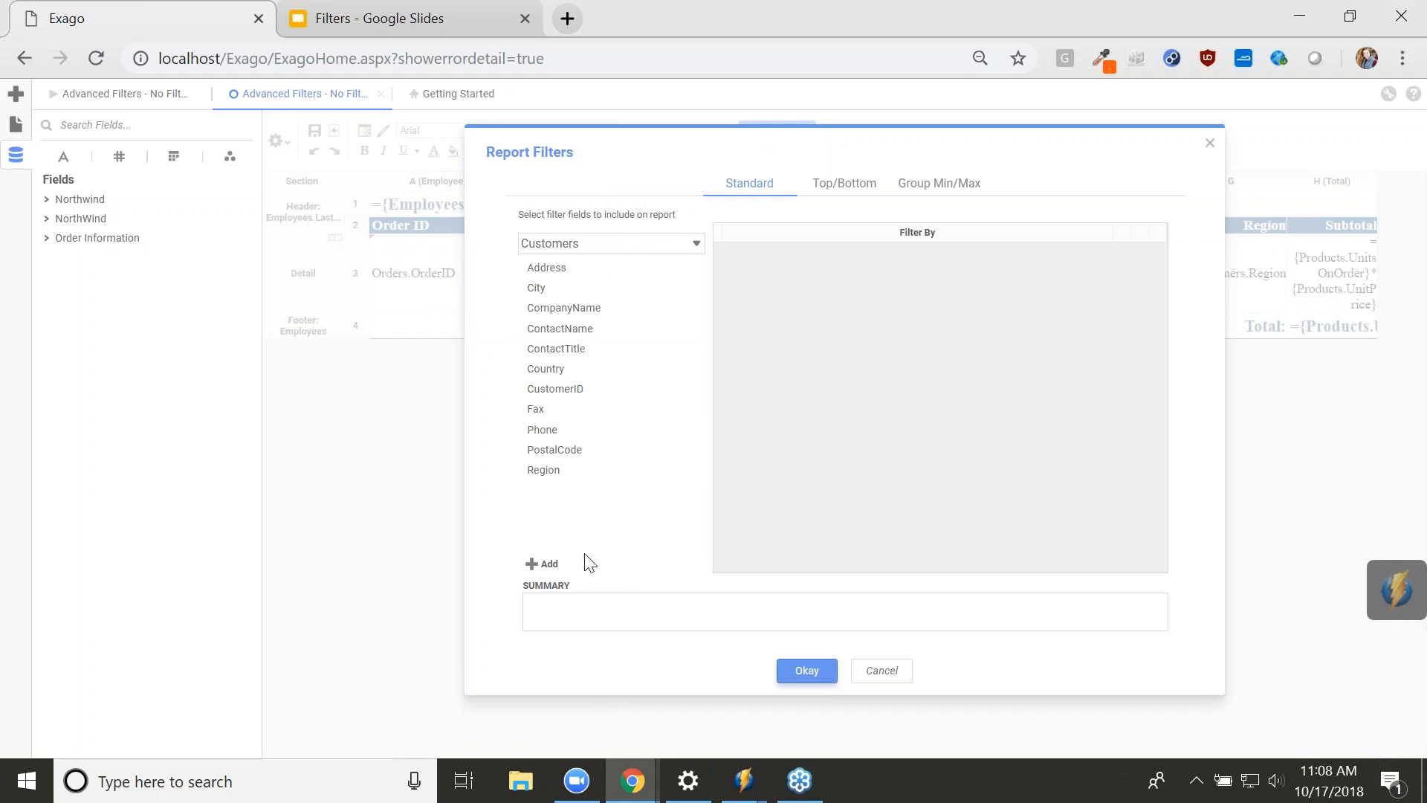
drag(554, 476, 917, 380)
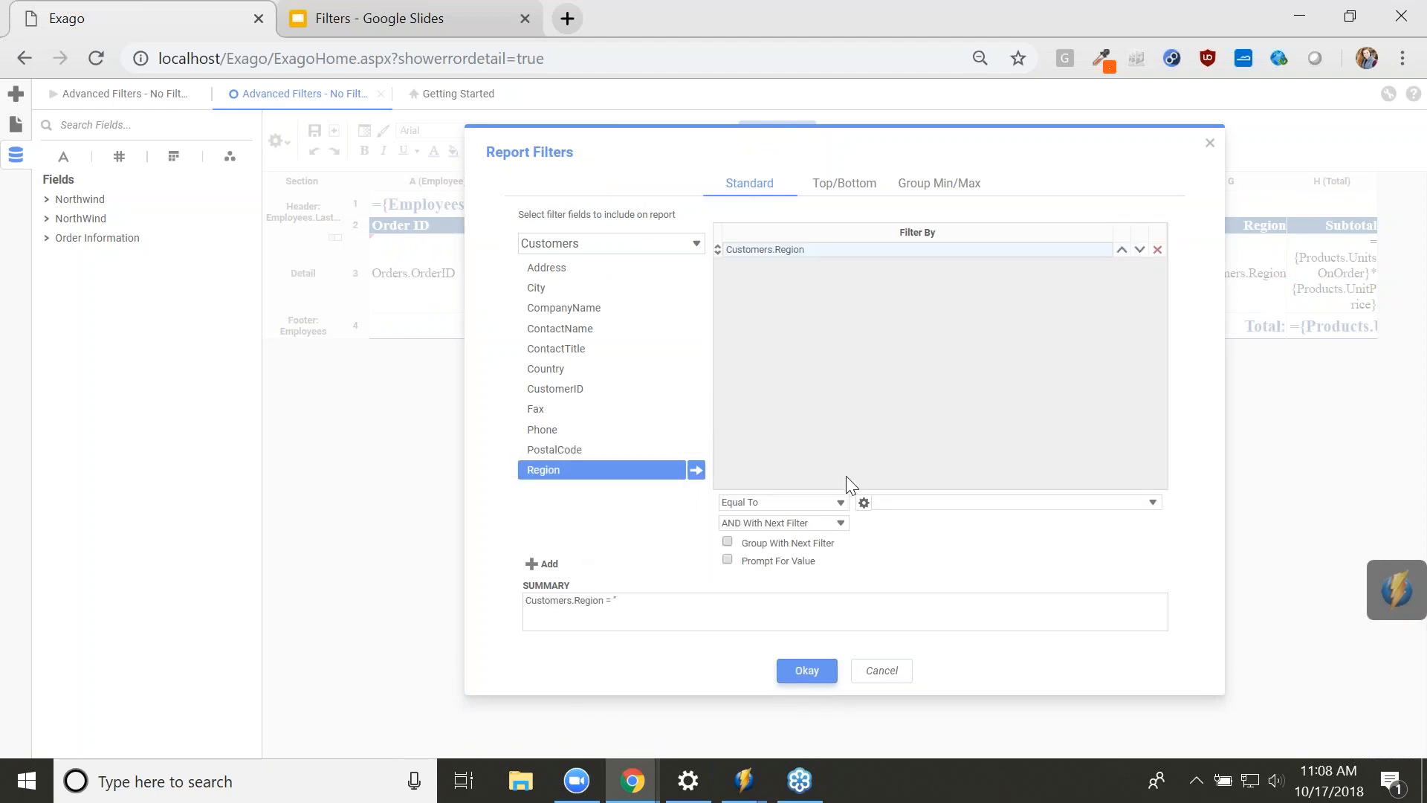
click(790, 503)
click(790, 531)
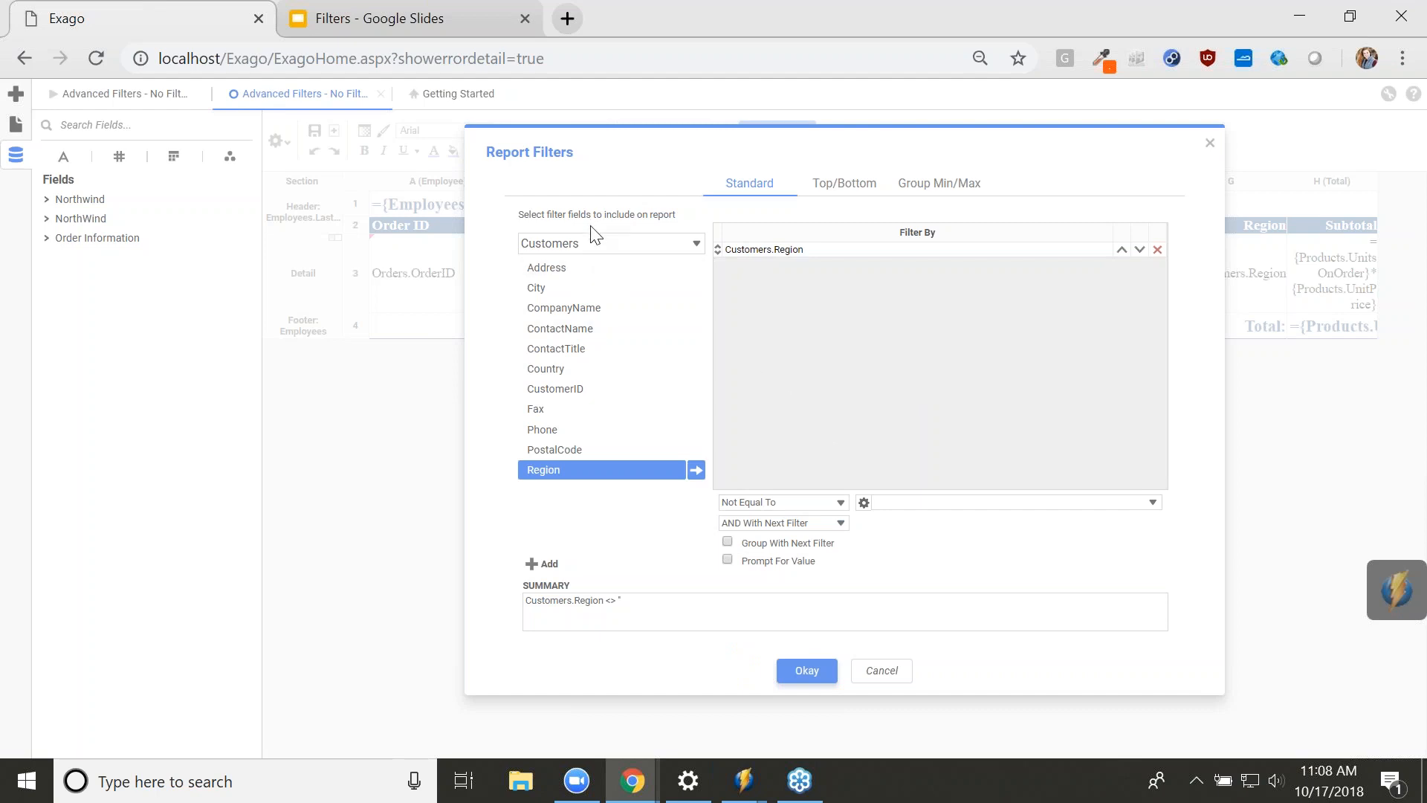
- Add a Products.UnitsOnOrder filter set to Greater Than 0, accept the filters and run the report
click(555, 244)
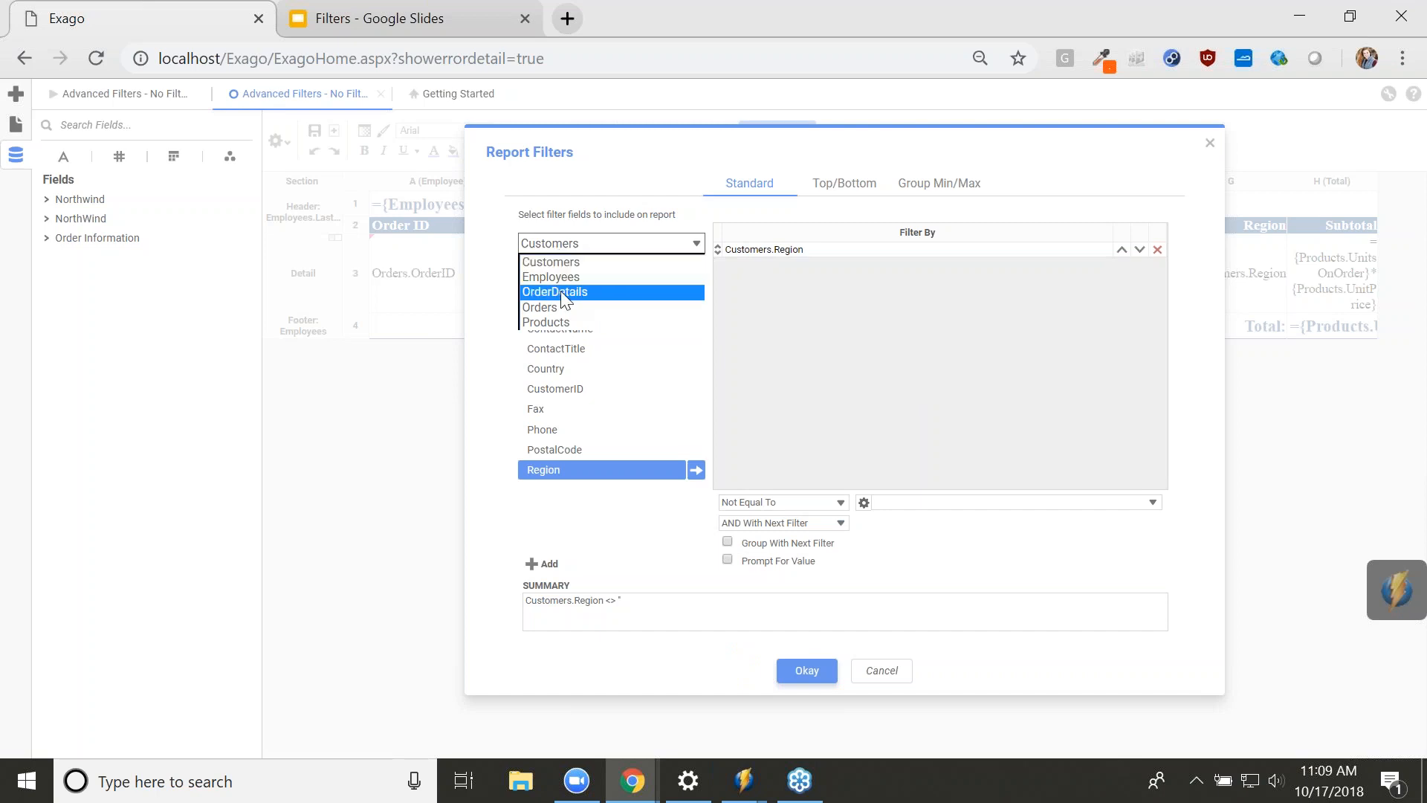
click(543, 322)
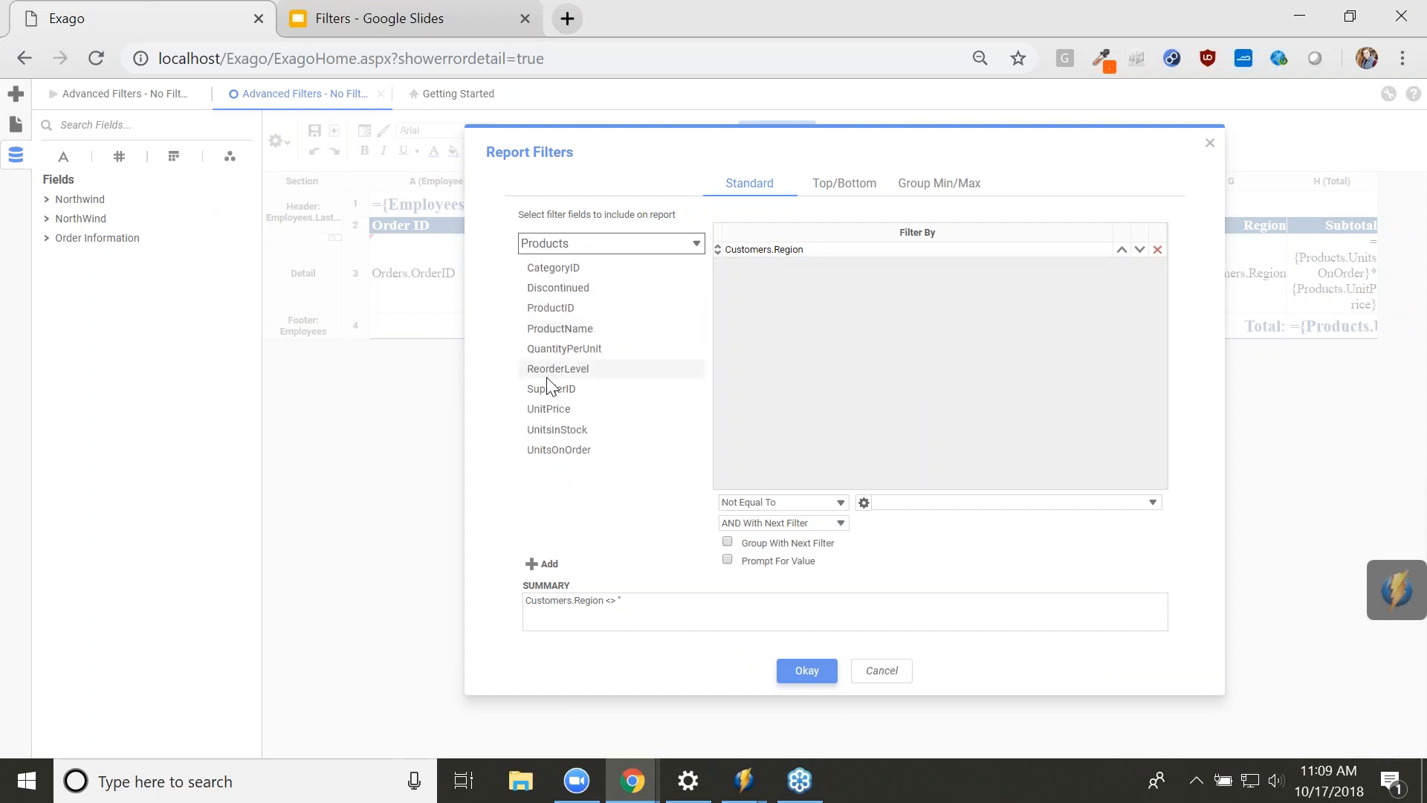
click(568, 450)
drag(631, 440, 975, 349)
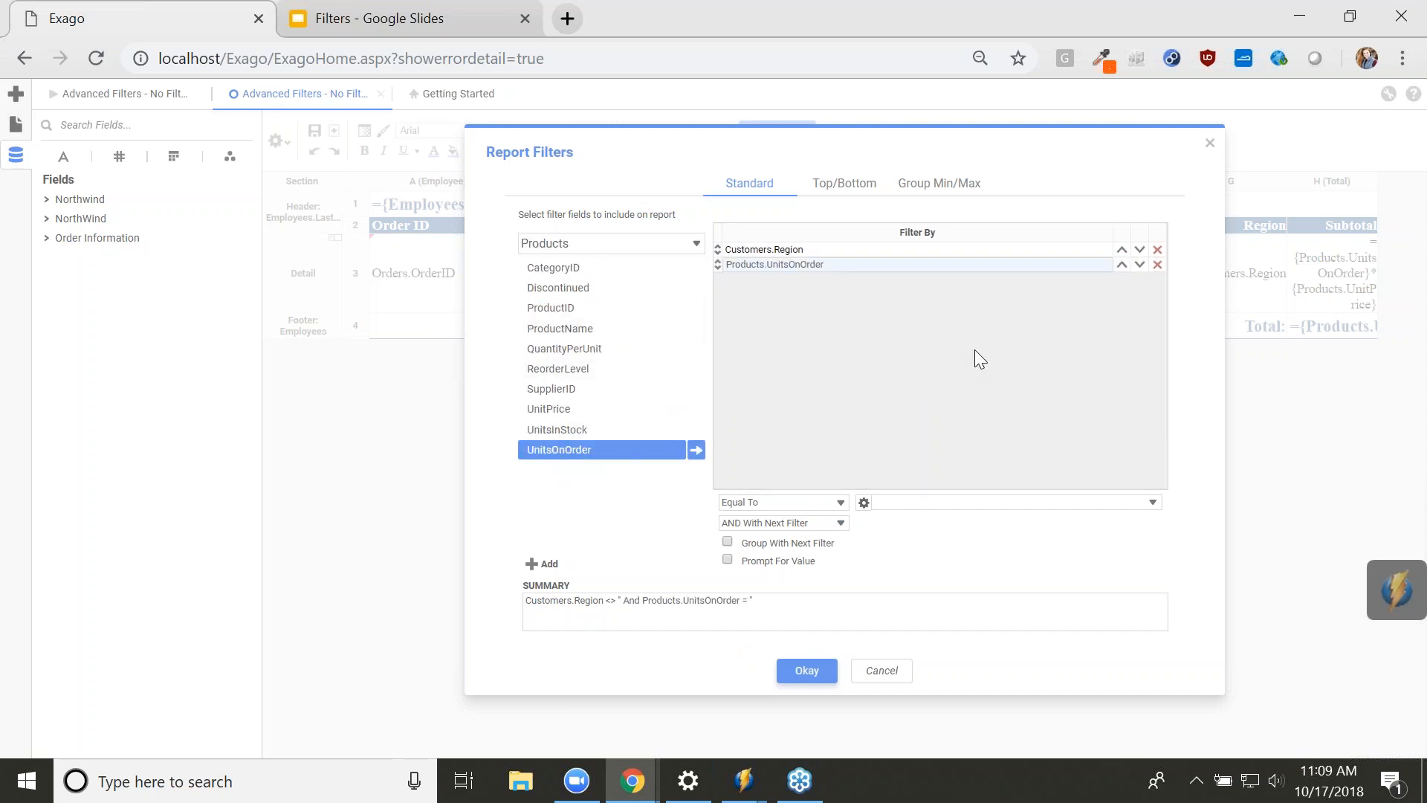
click(767, 503)
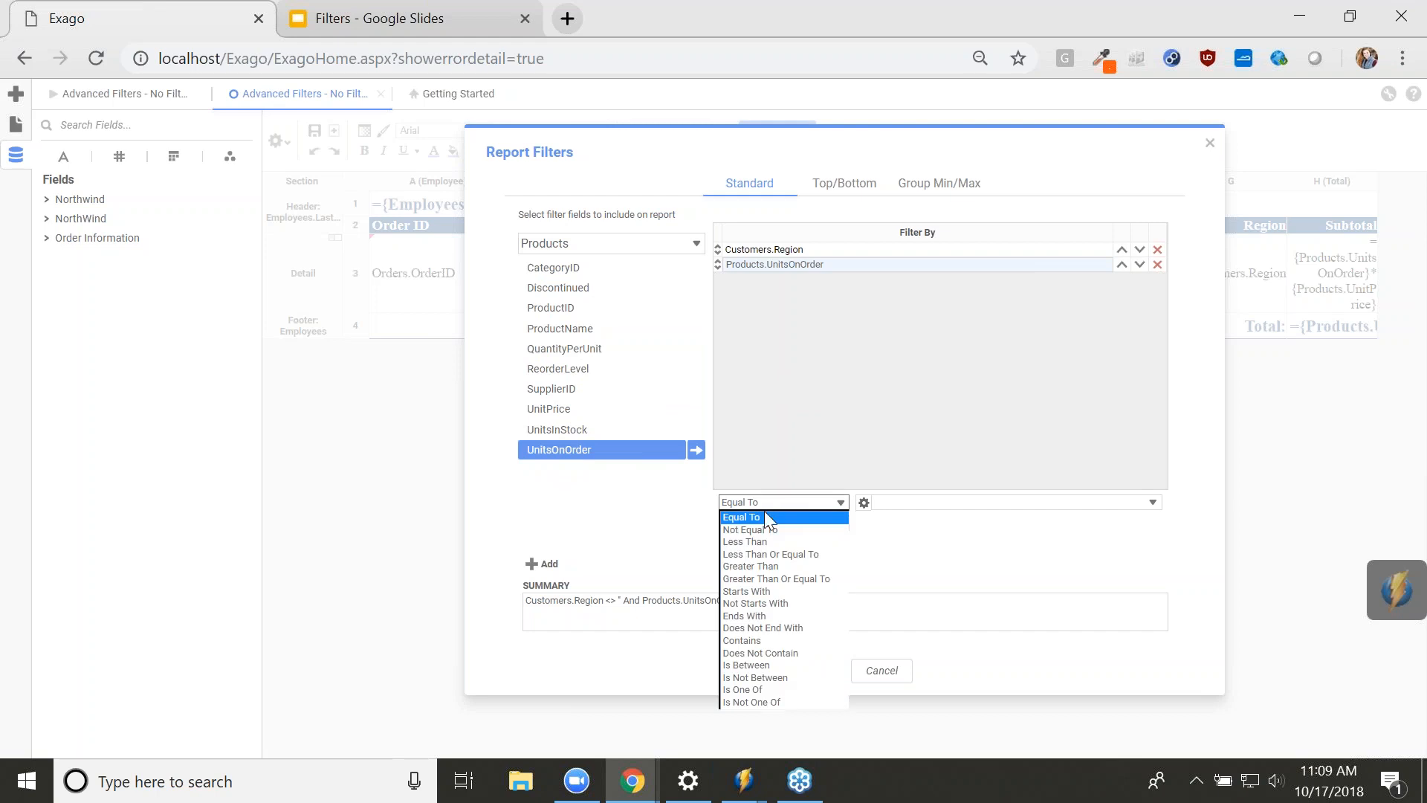
click(766, 567)
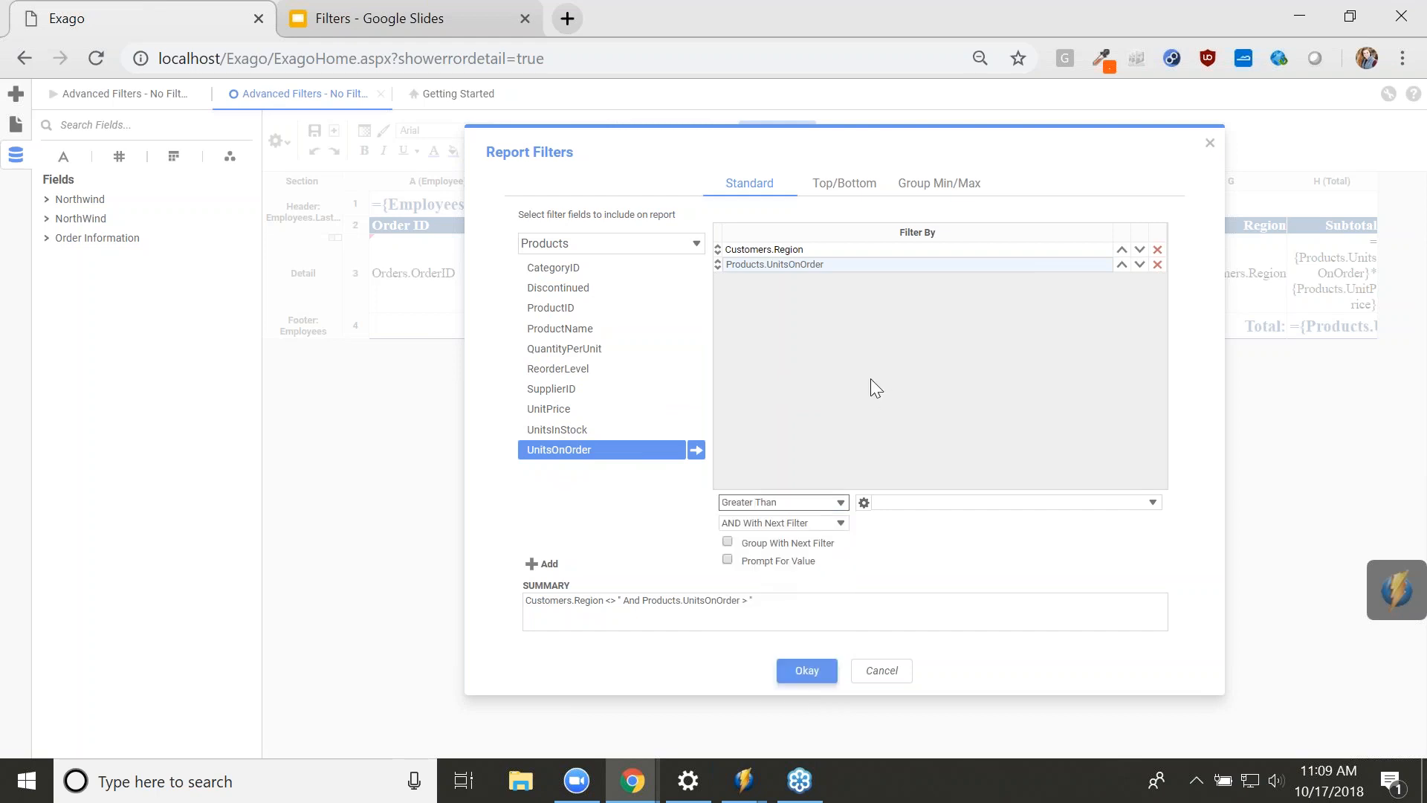
click(924, 502)
click(905, 529)
click(815, 679)
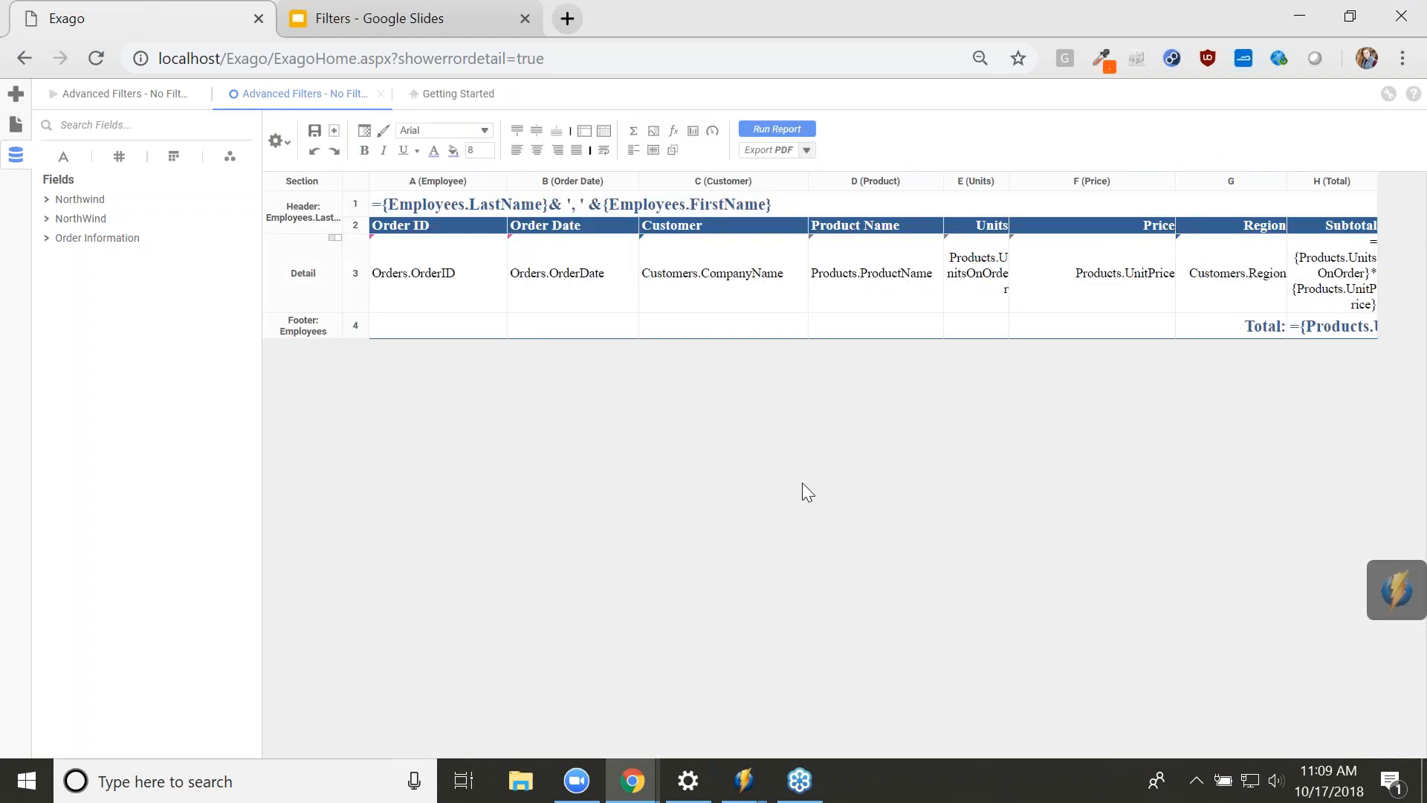
click(785, 139)
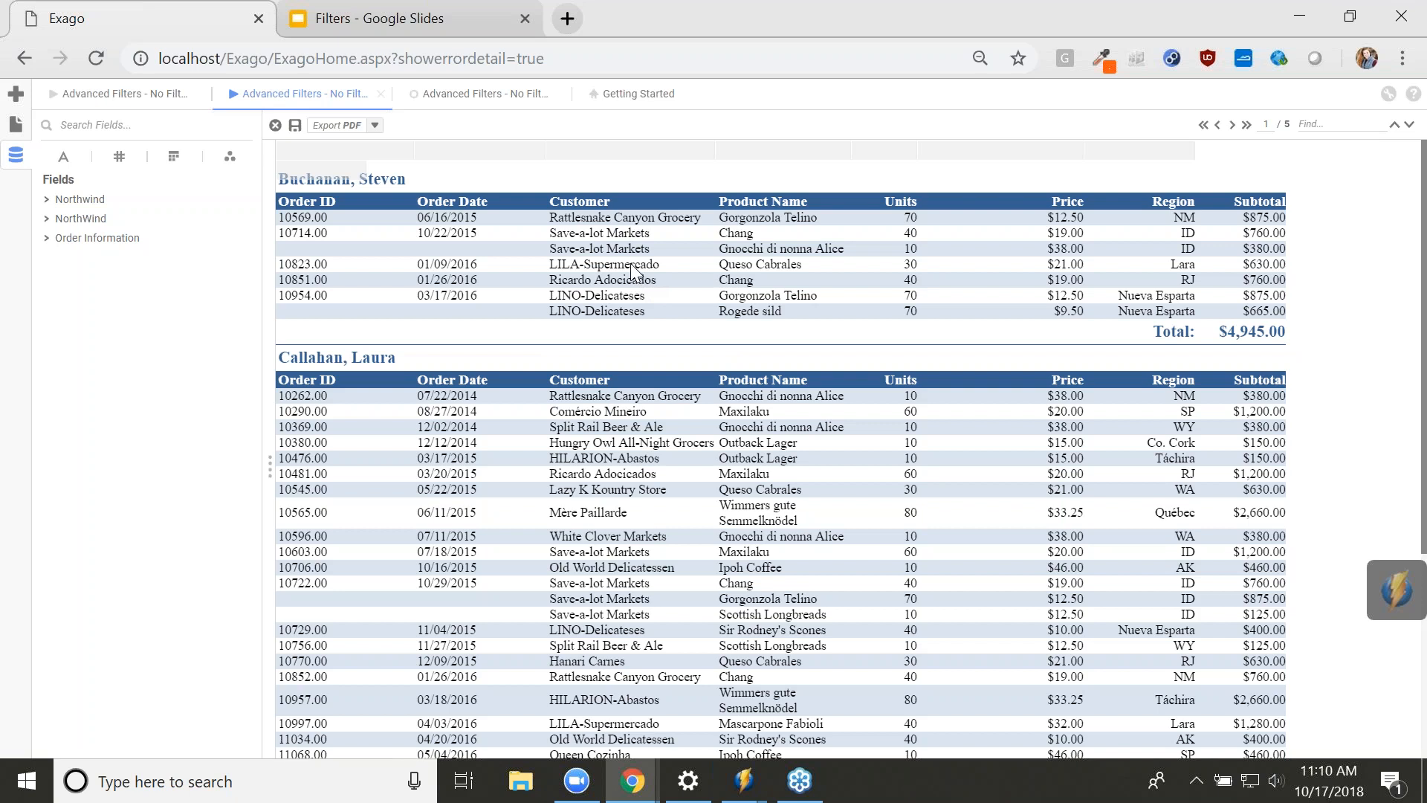
- Return to the report design and add an Orders.OrderDate filter using the Is Between operator
click(480, 94)
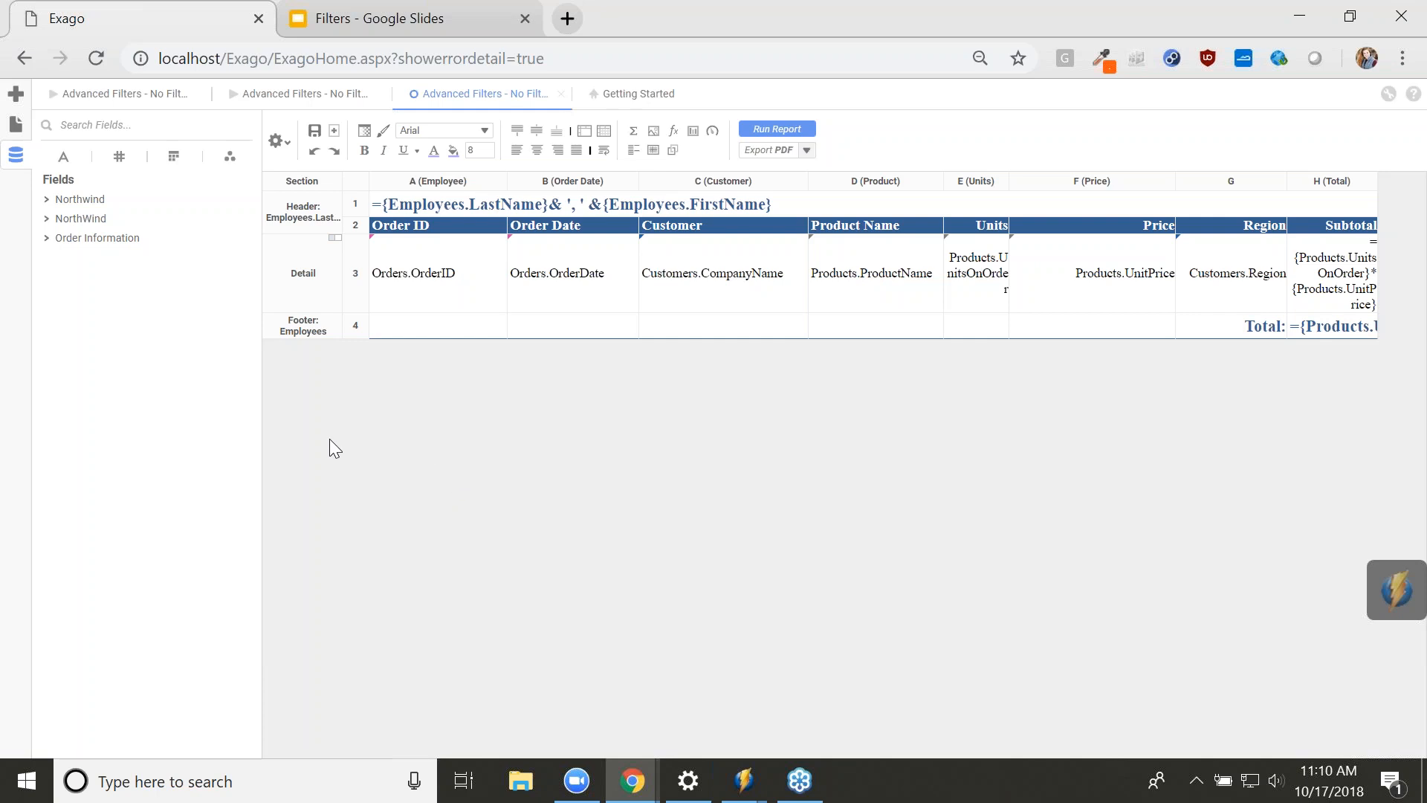
click(280, 138)
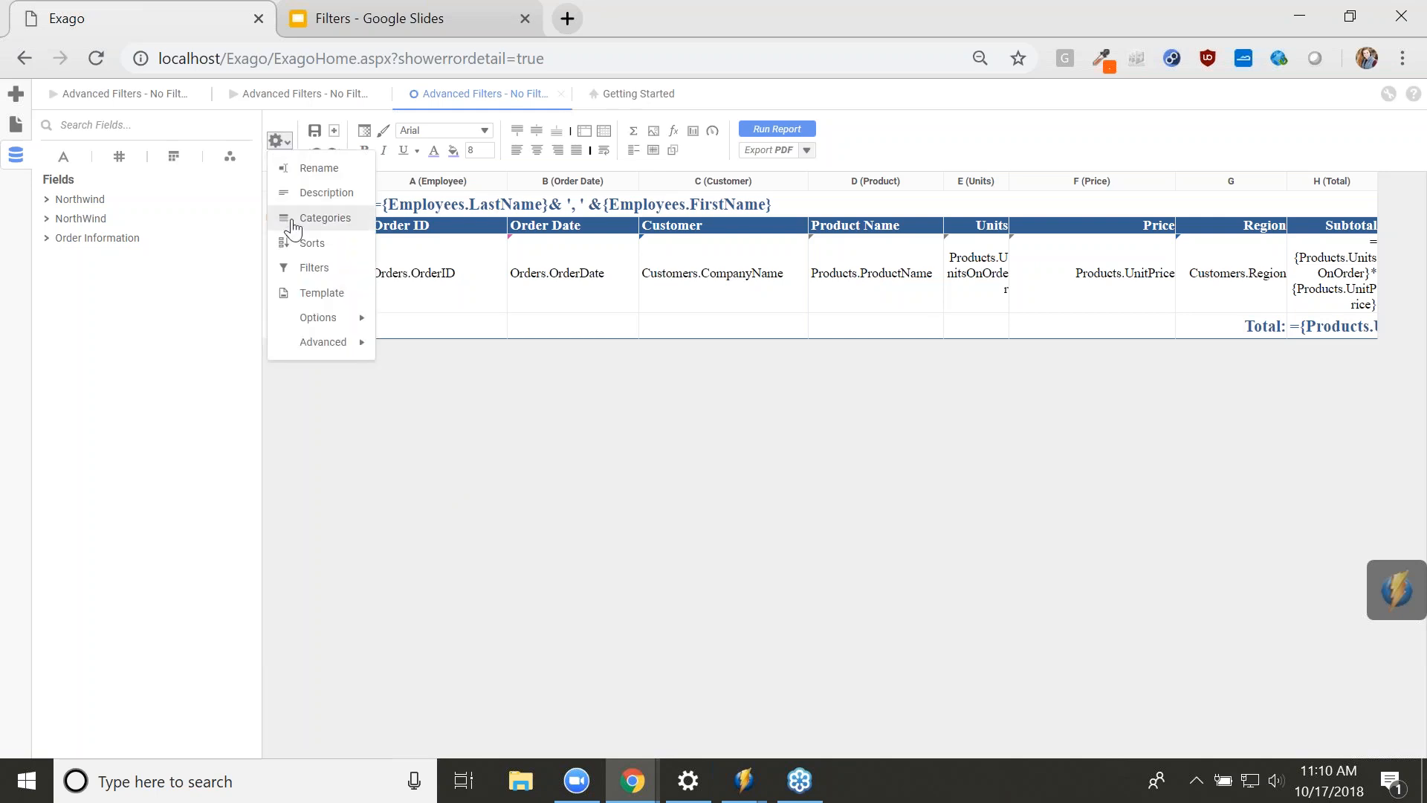
click(339, 269)
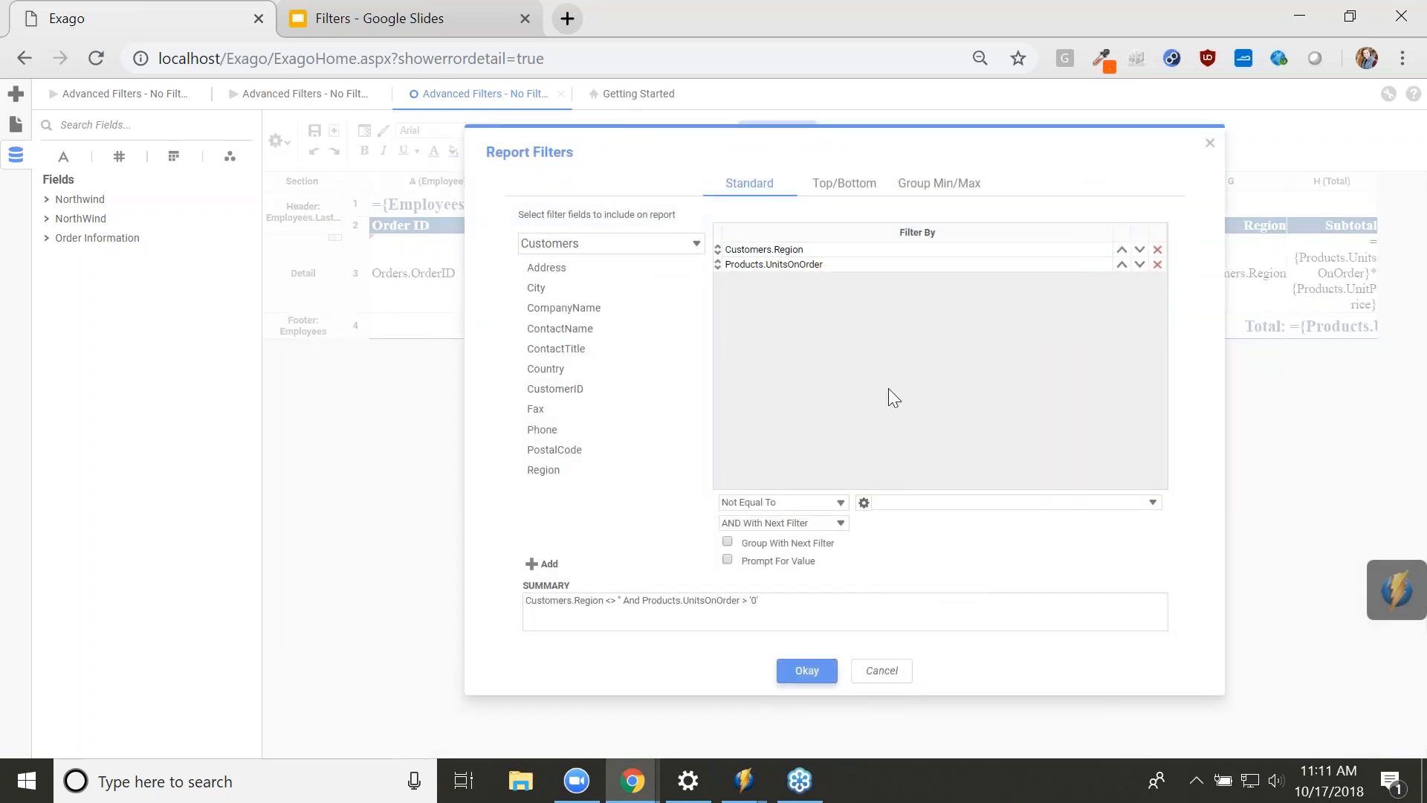
click(576, 243)
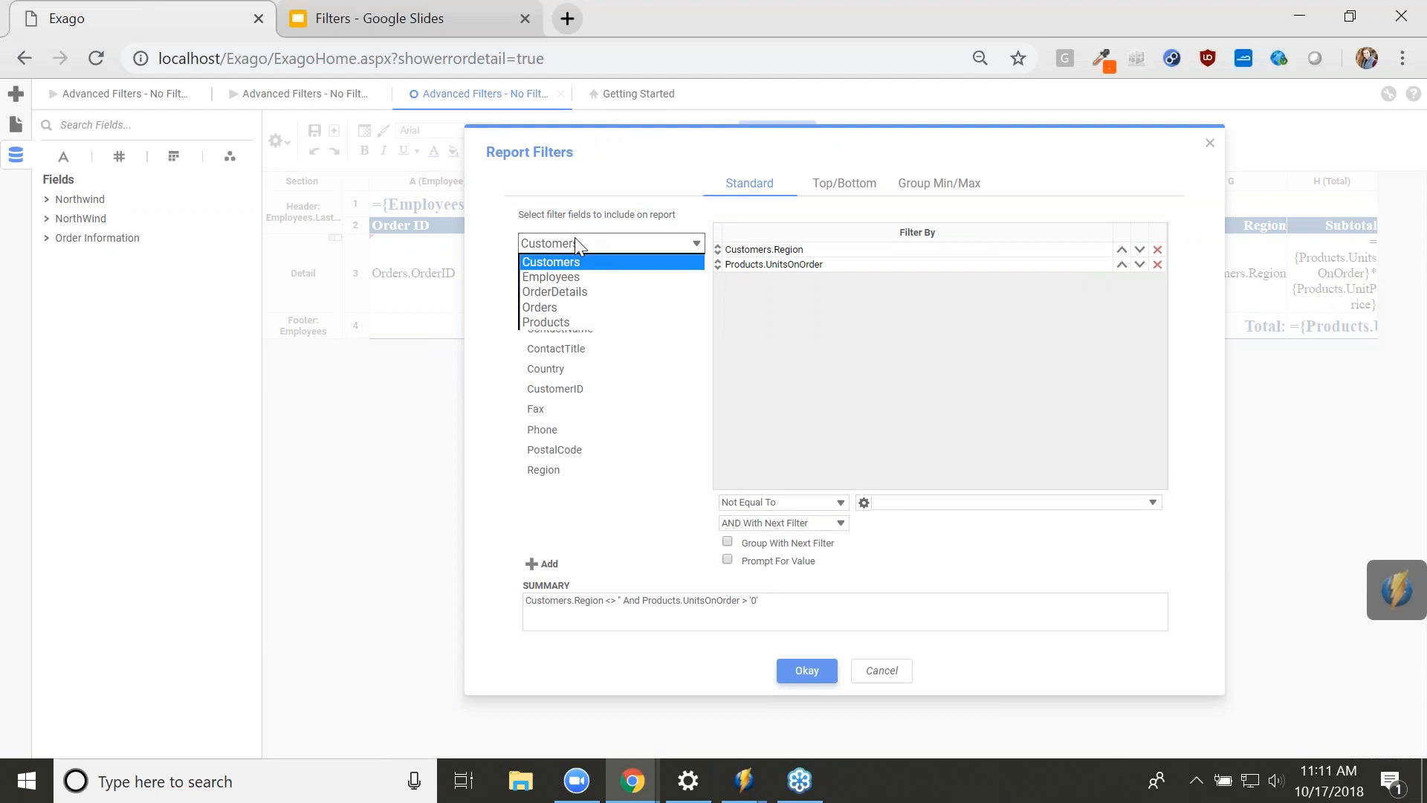
click(579, 312)
drag(550, 327, 881, 346)
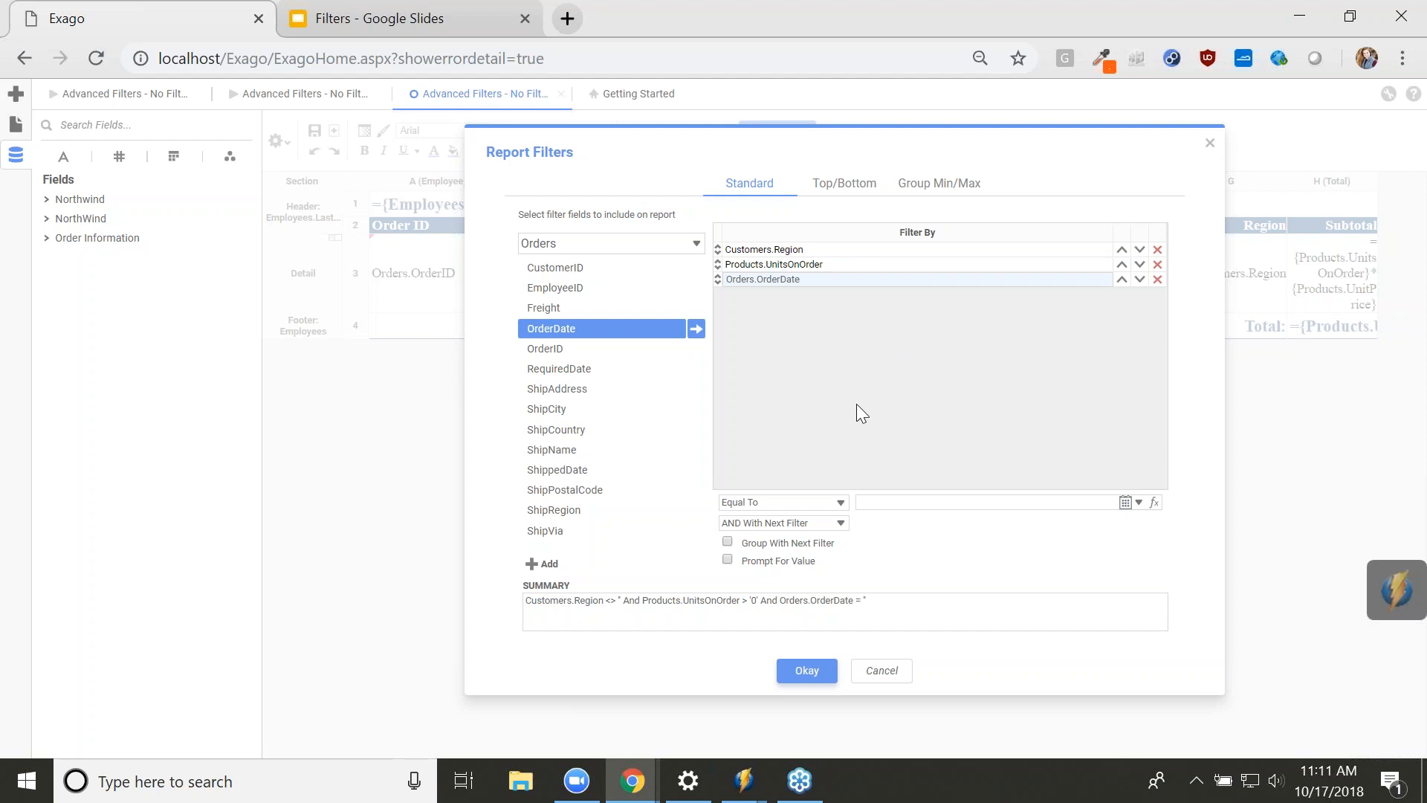
click(817, 503)
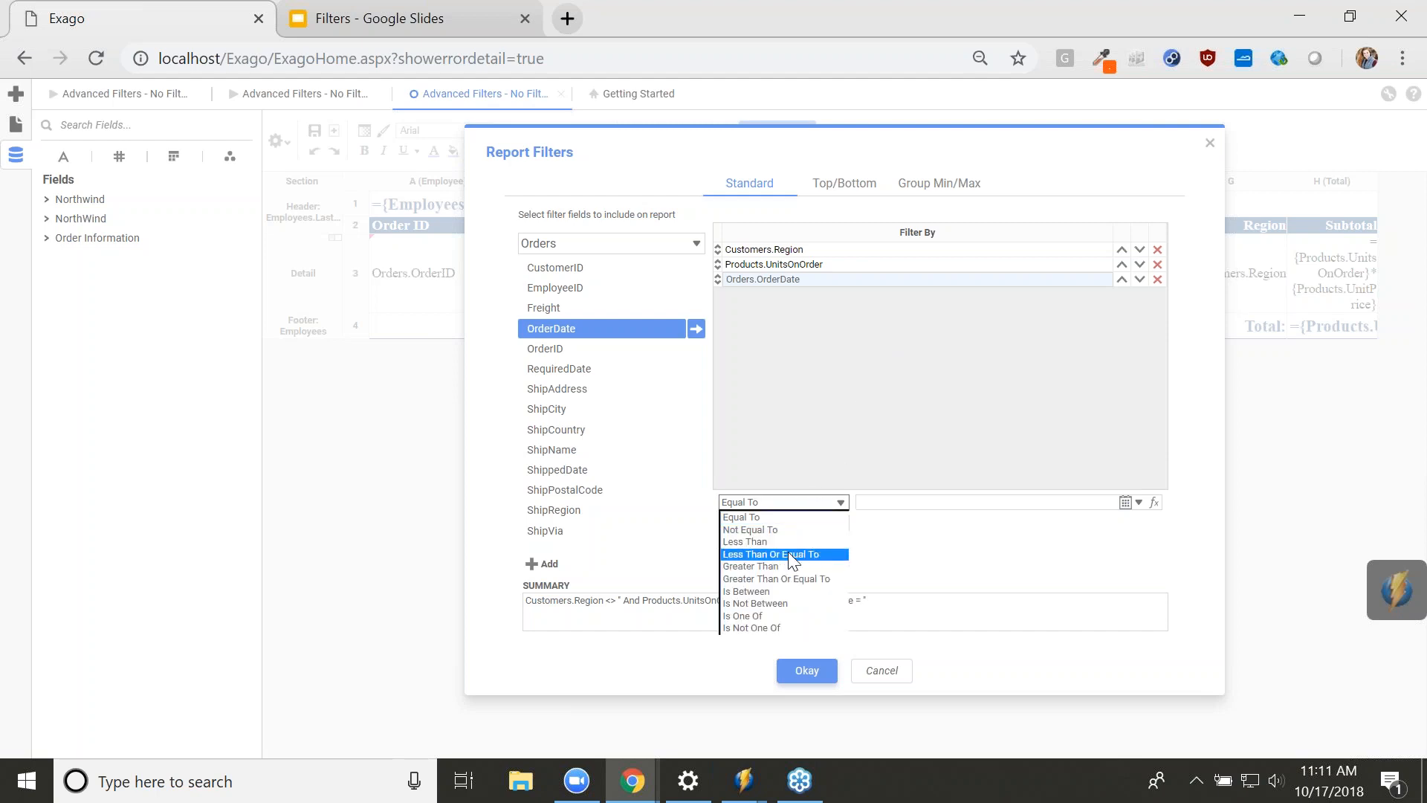
click(765, 593)
click(982, 394)
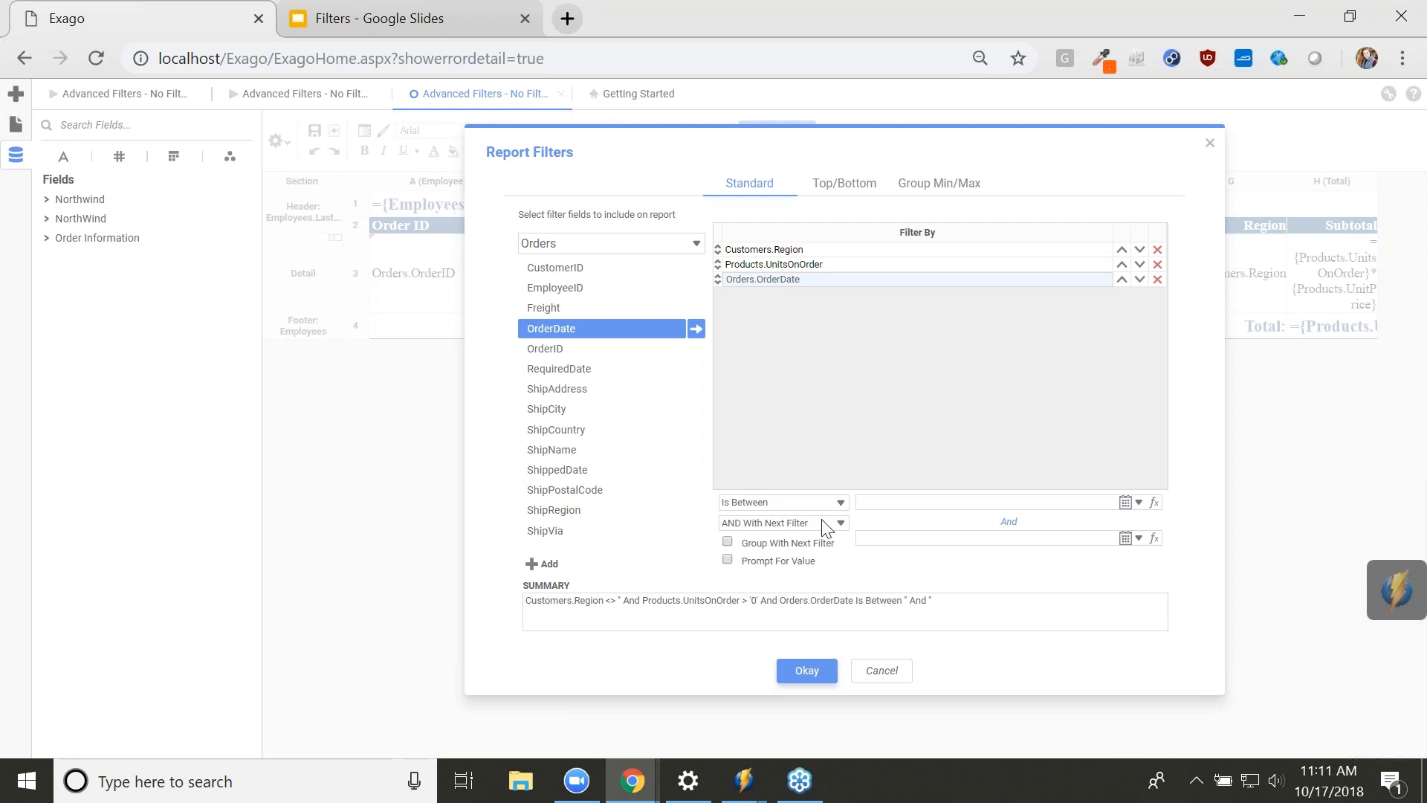
- Set the order date filter's range from 01/01/2014 to 12/31/2016
click(895, 501)
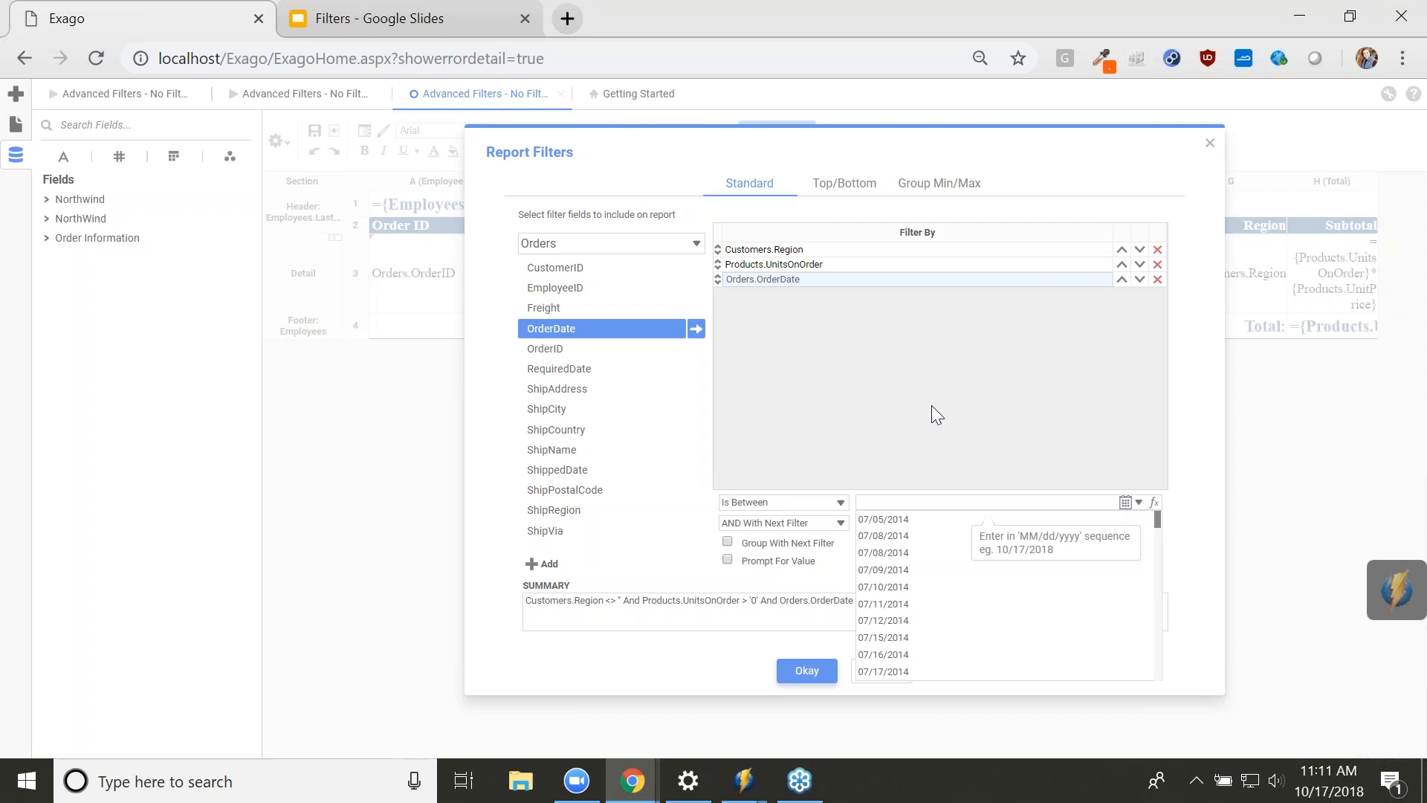
text(01/01/2014)
key(Tab)
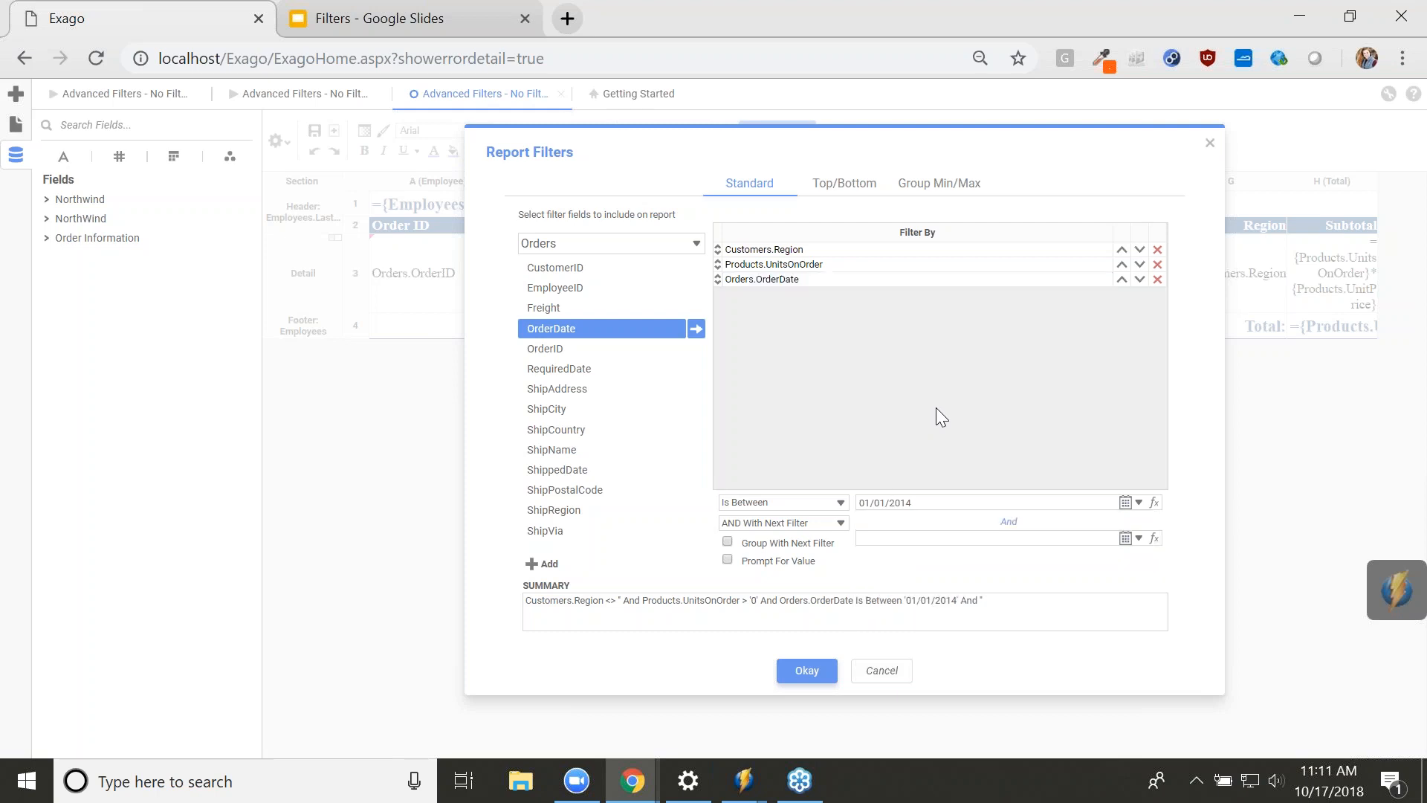
text(12/31/)
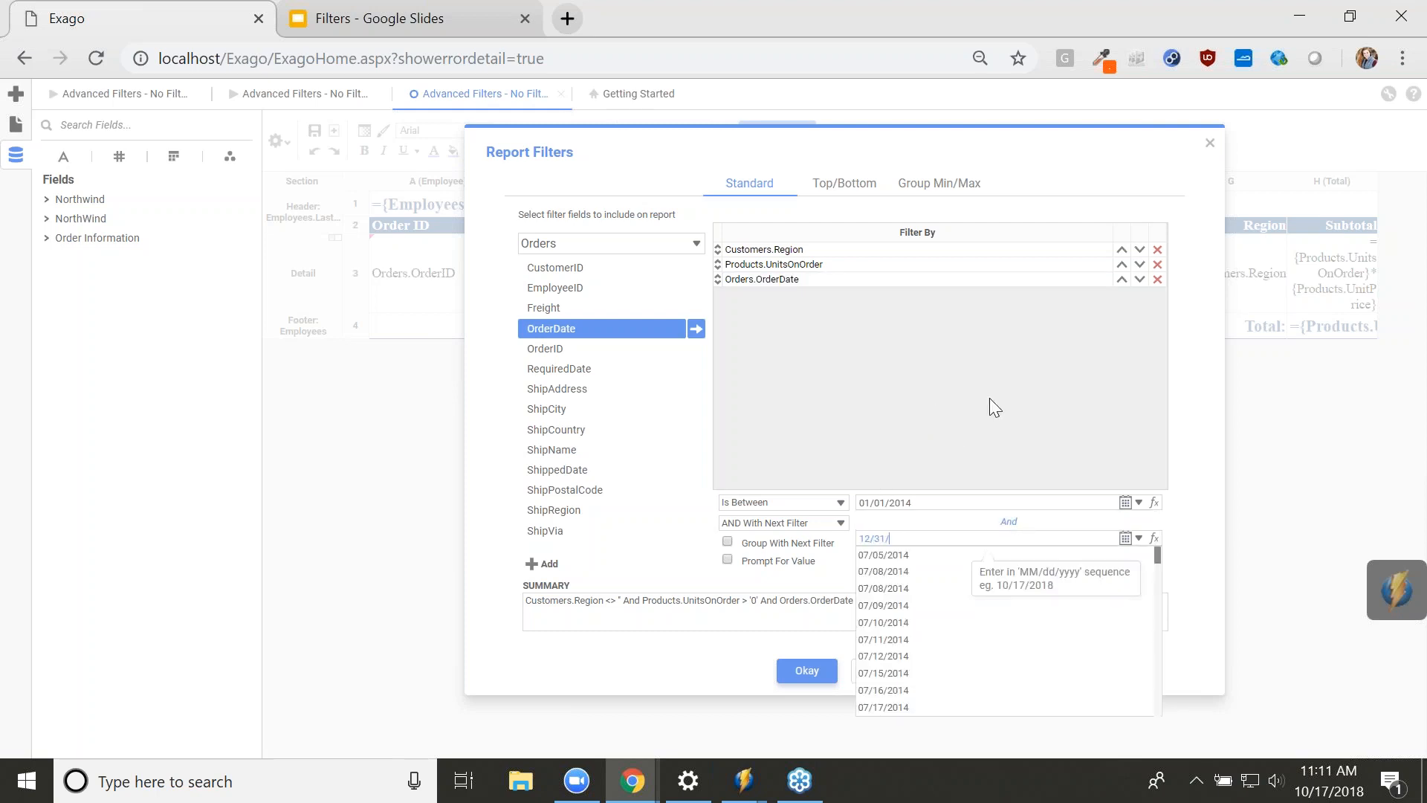
text(20156)
key(BackSpace)
text(6)
click(988, 399)
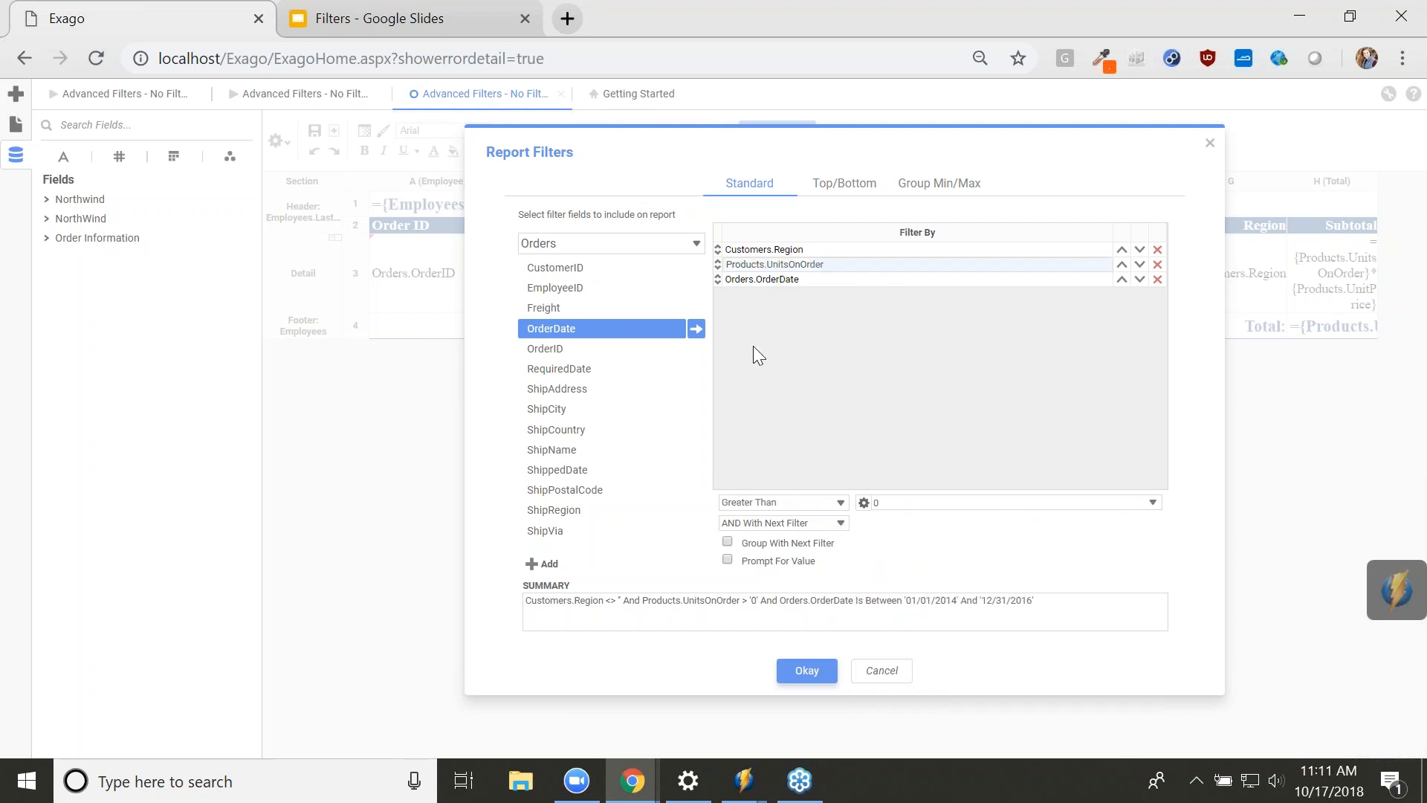
- Enable Prompt For Value on the Orders.OrderDate filter and accept the report filters
click(754, 281)
click(727, 560)
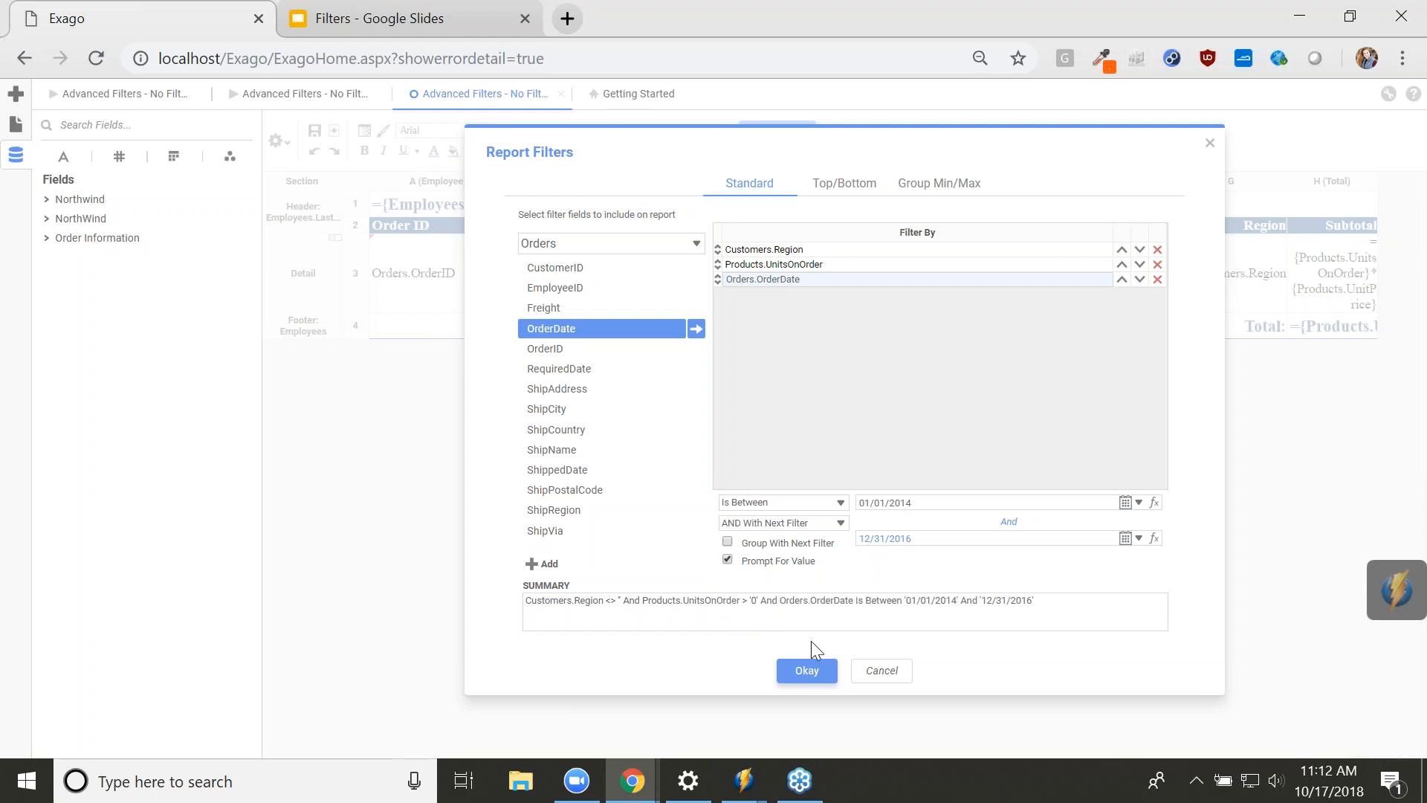
click(810, 672)
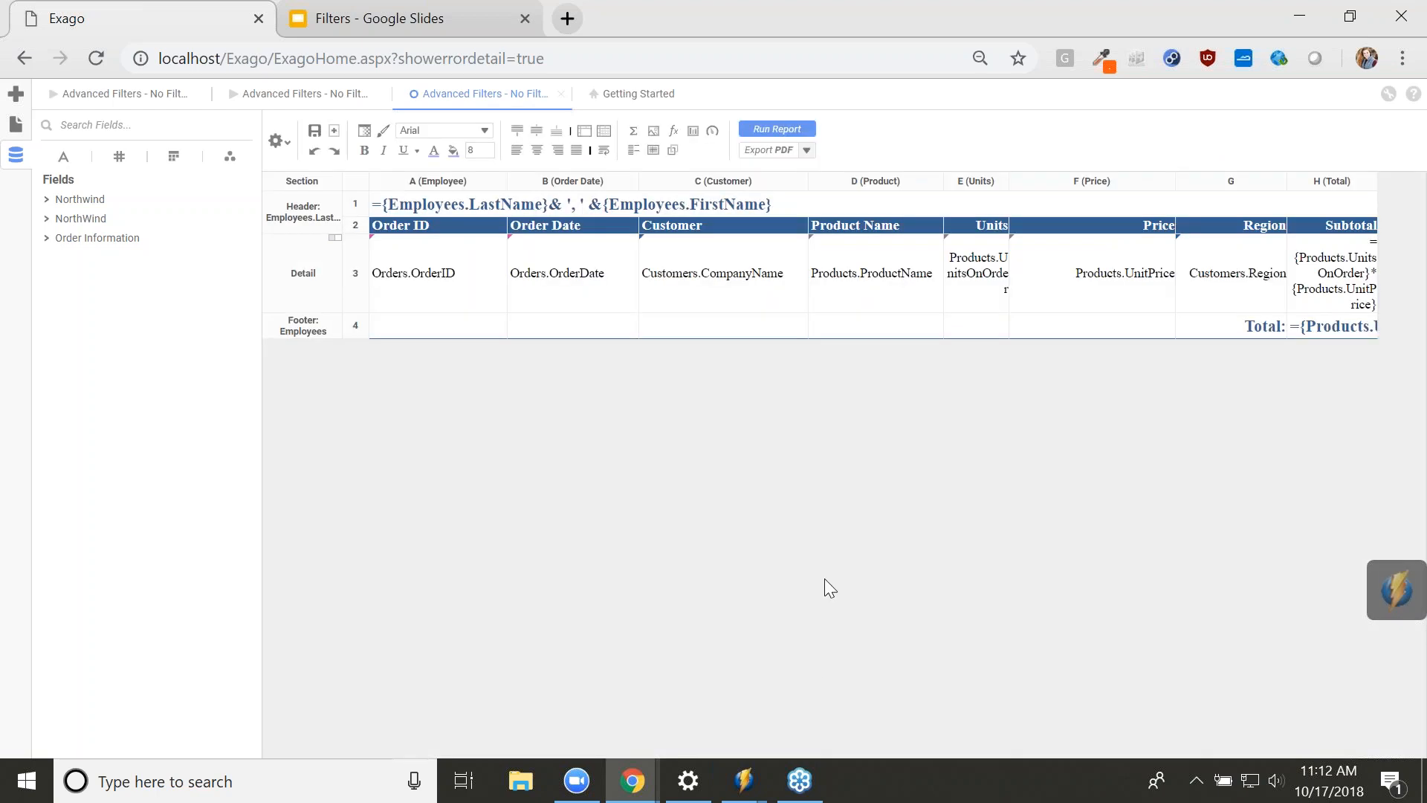
- Run the report, check the data categories offered in the filter prompt, and accept the preset order date range
click(778, 130)
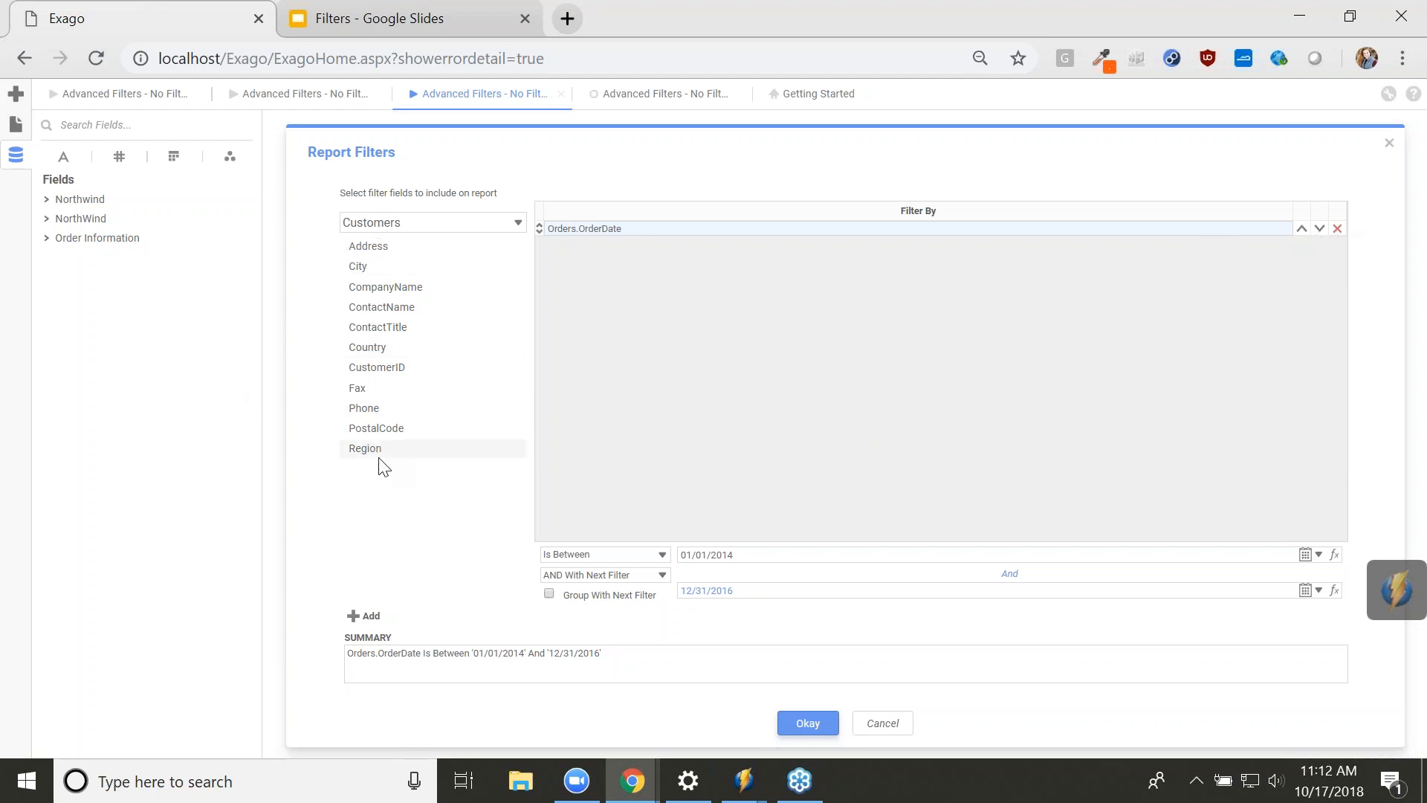
click(390, 222)
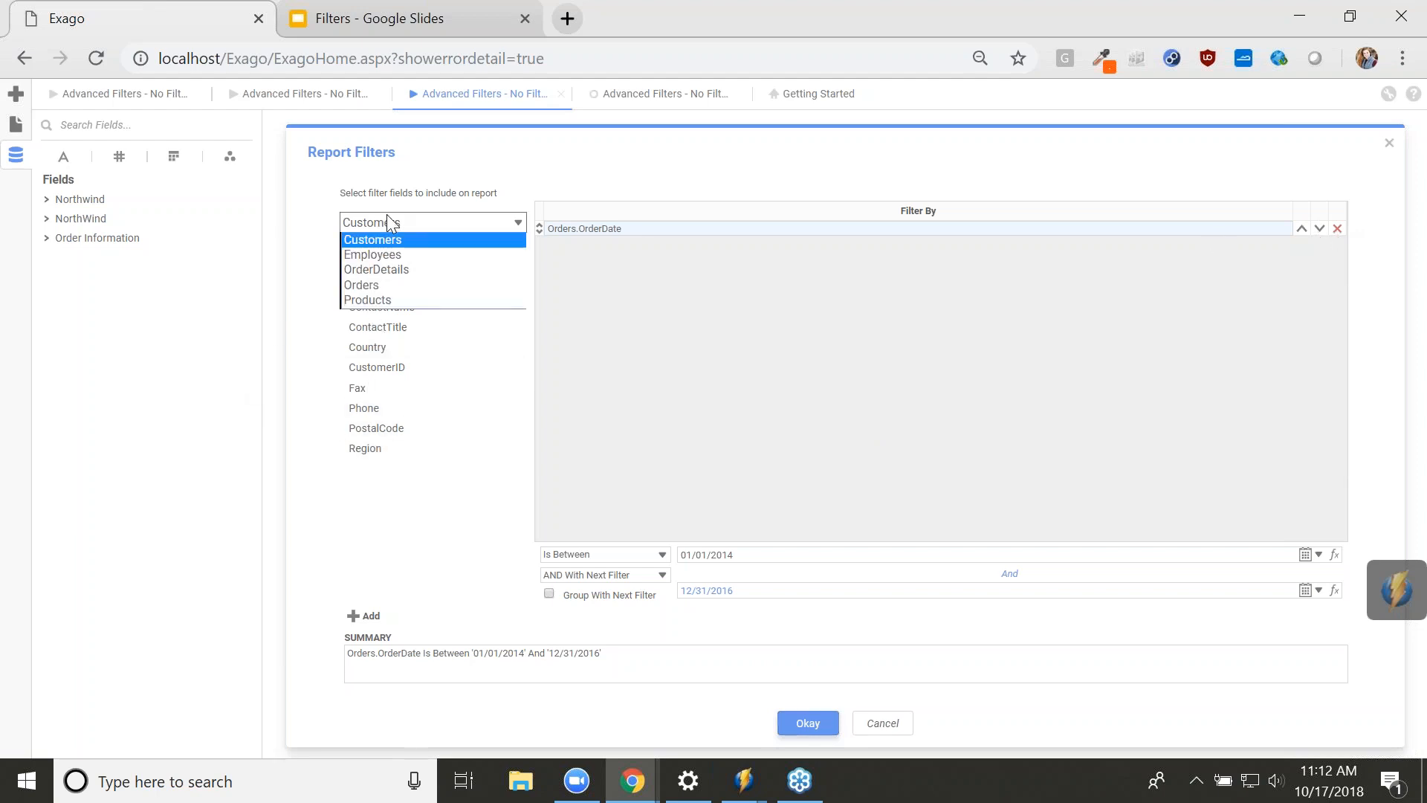
click(712, 326)
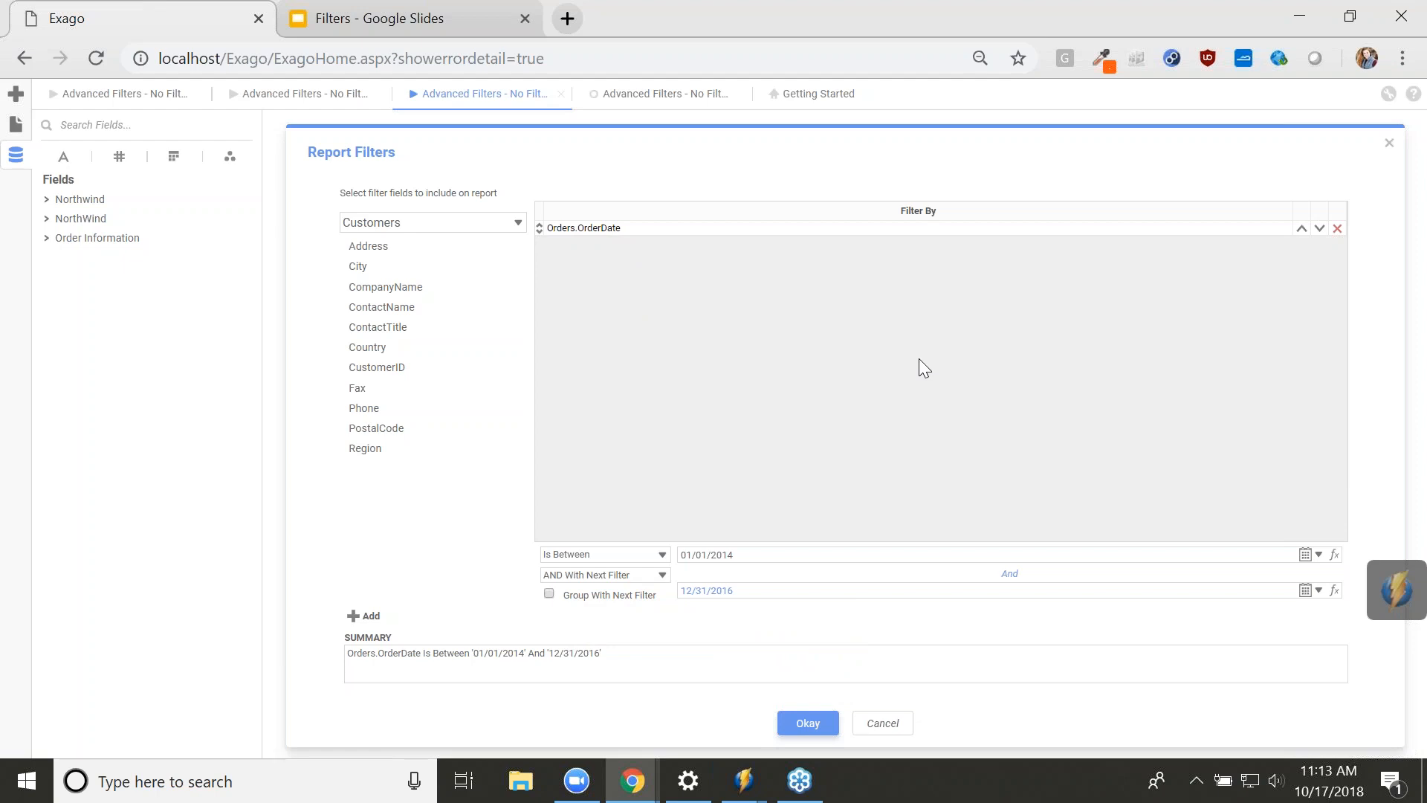
click(808, 725)
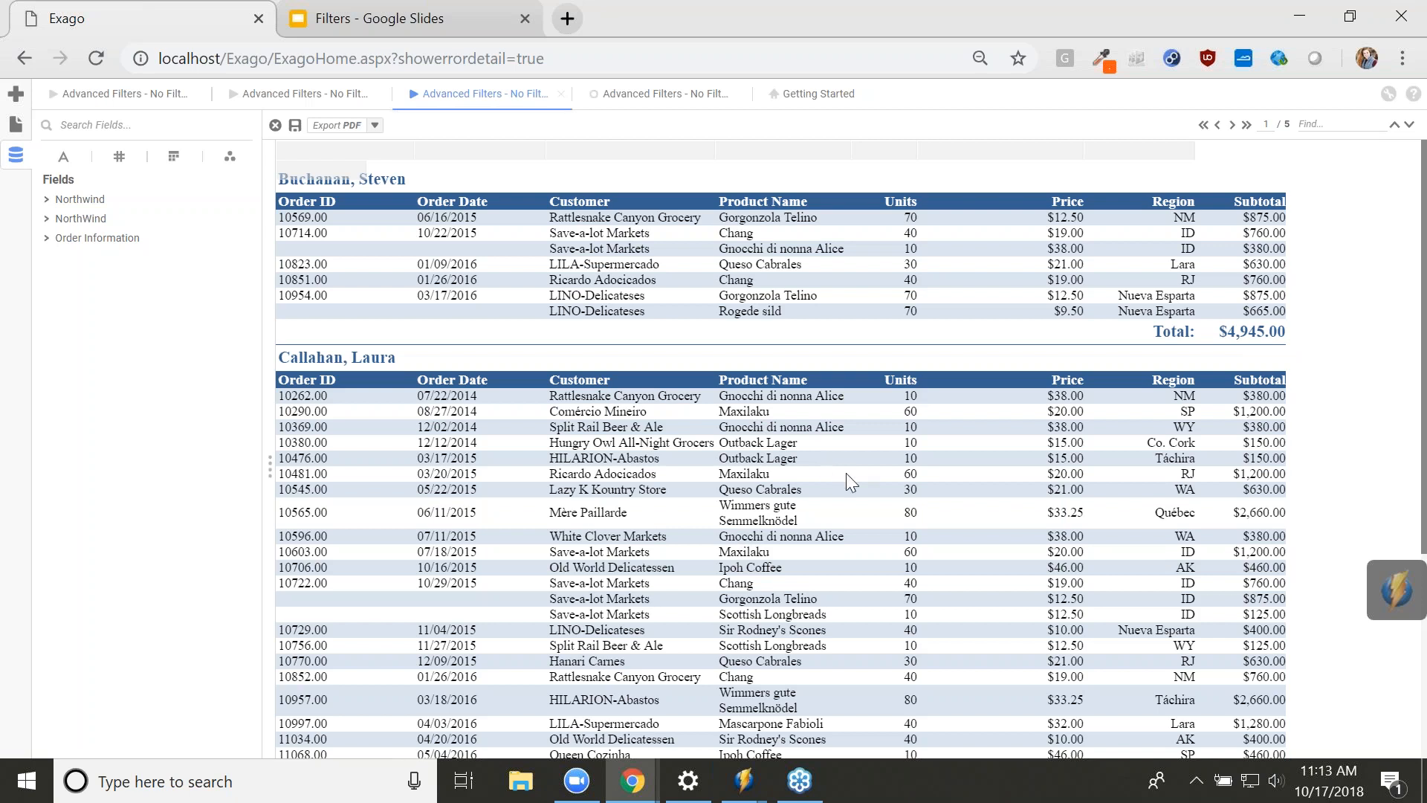
- Check which sorts and columns the report output offers for interactive adjustment, then hide them again
click(476, 397)
click(269, 472)
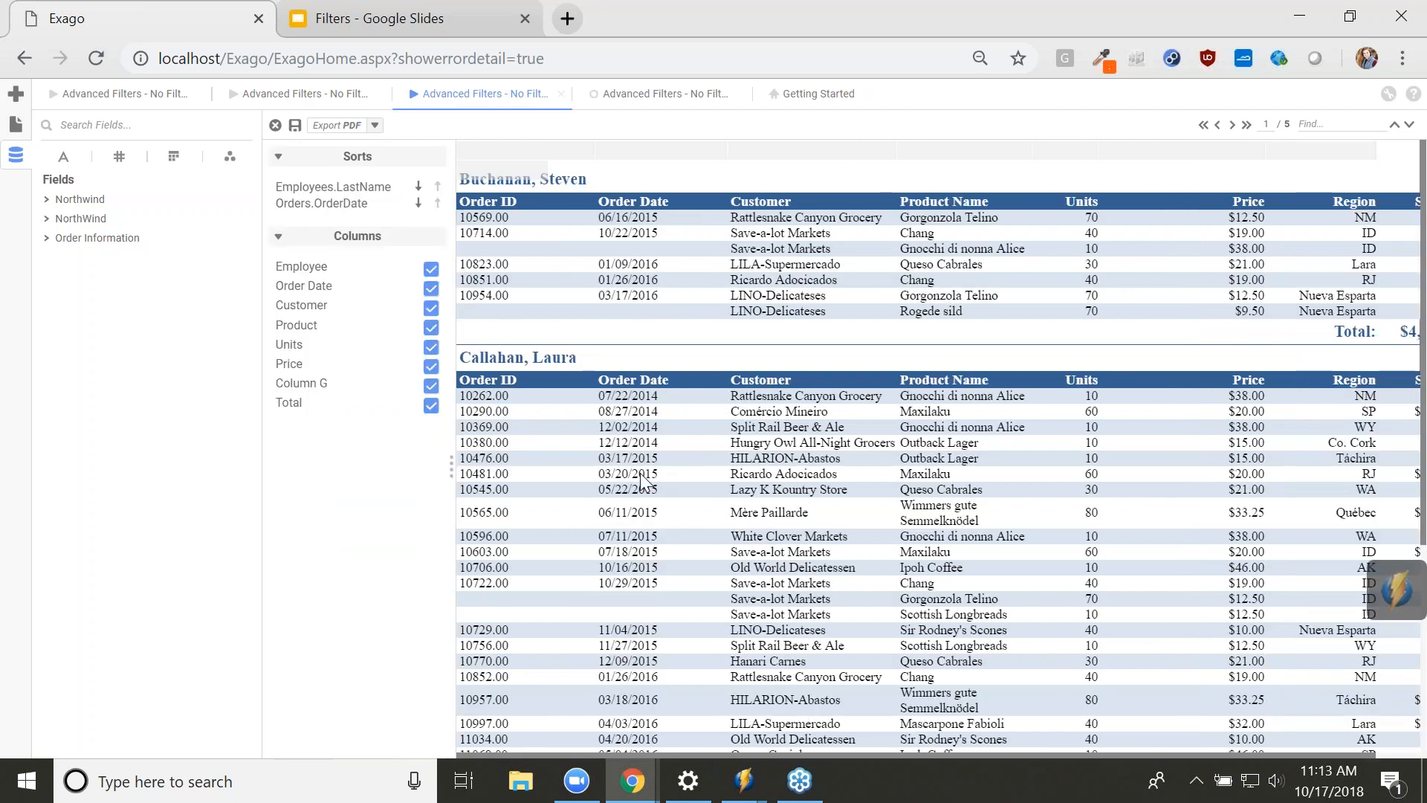
click(451, 470)
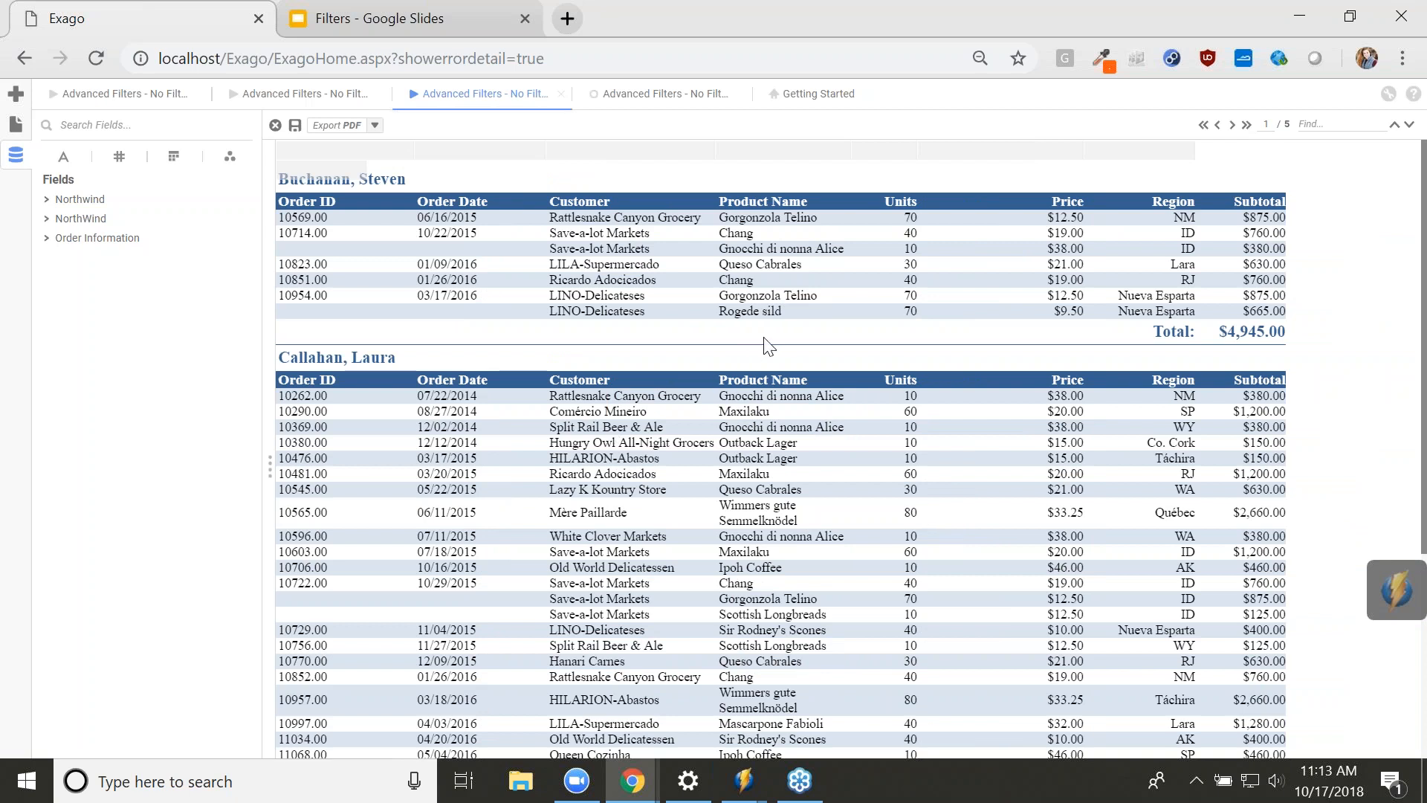
- Return to the report design and set the Filter Execution Window to Simple with Operator in the general report options
click(658, 95)
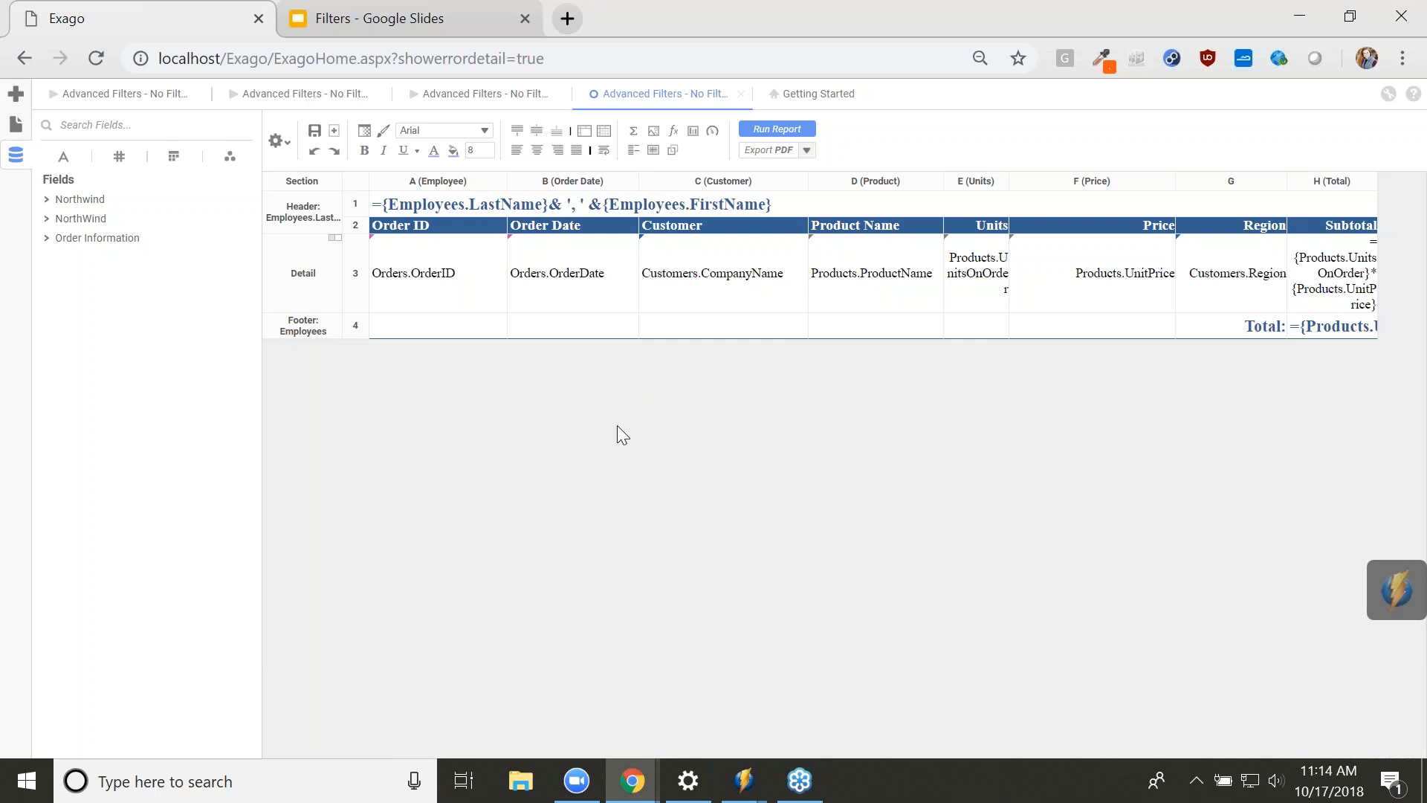
click(283, 143)
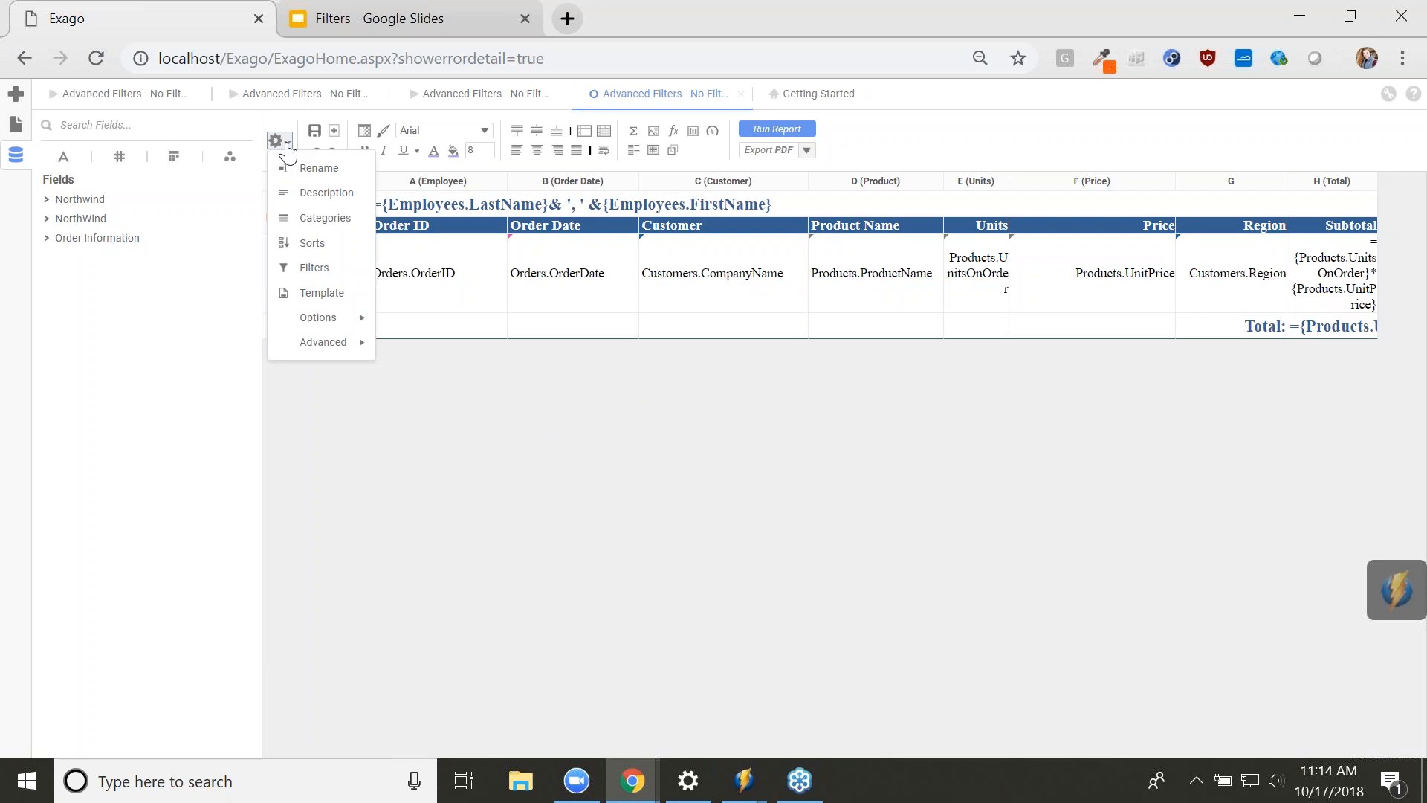
mouse_move(331, 318)
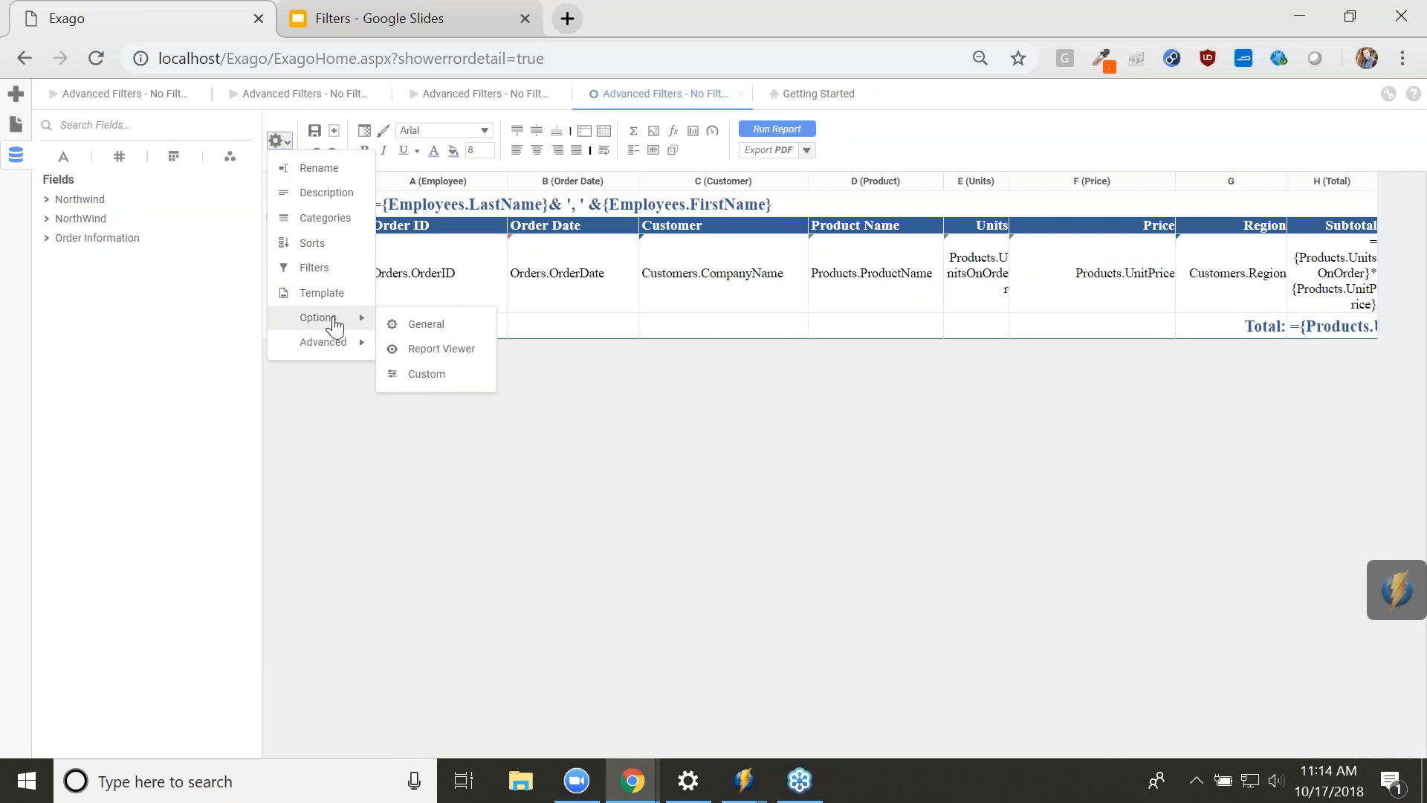
click(433, 336)
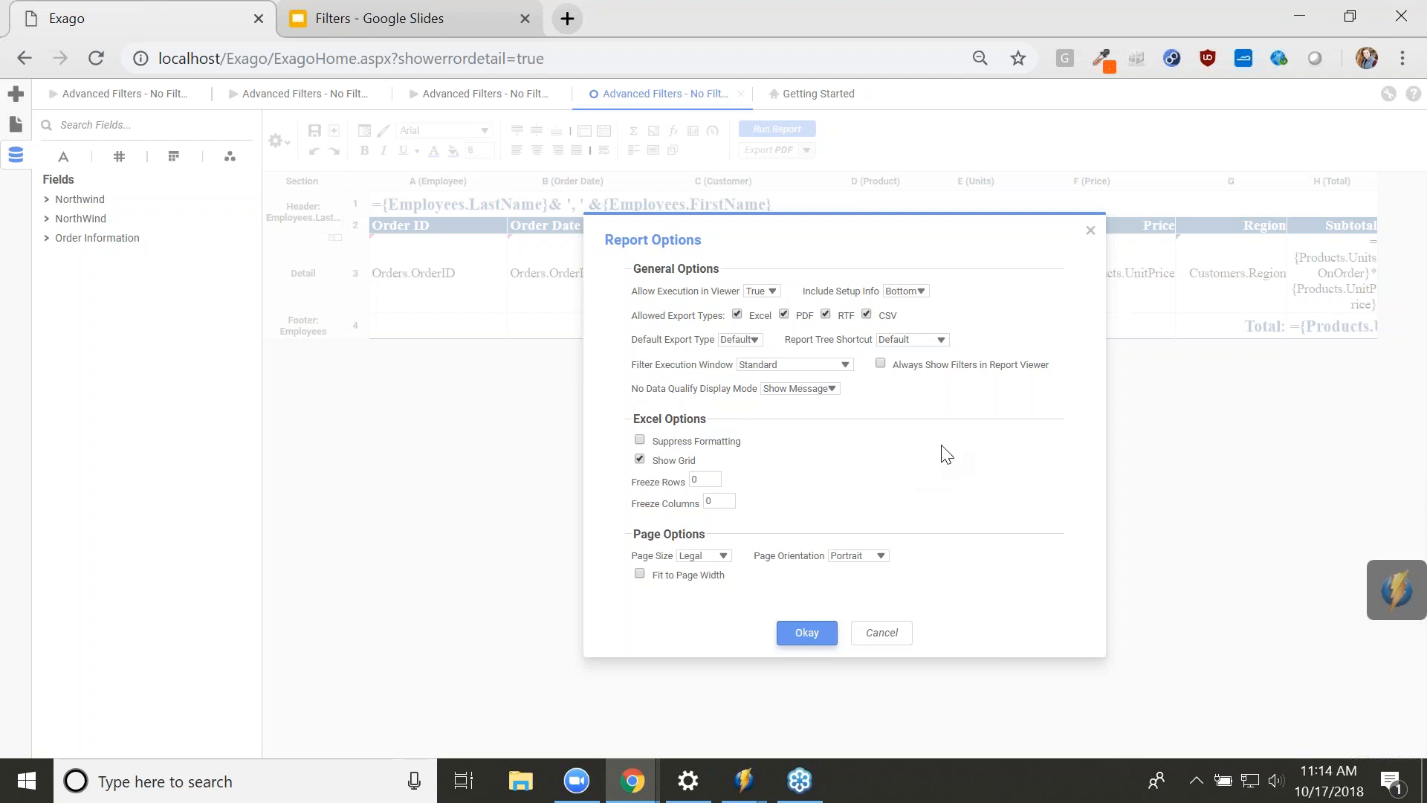
drag(630, 363, 717, 371)
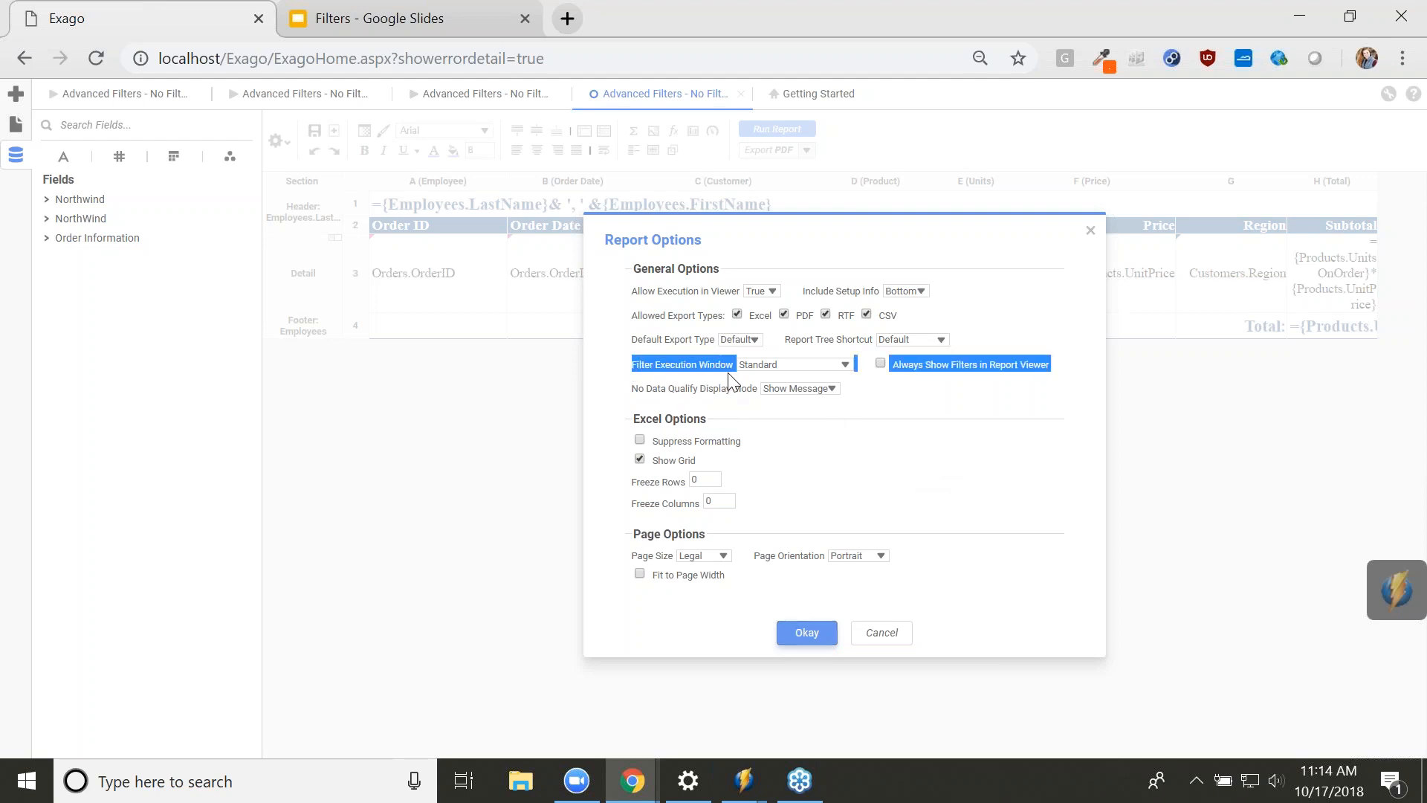
click(966, 401)
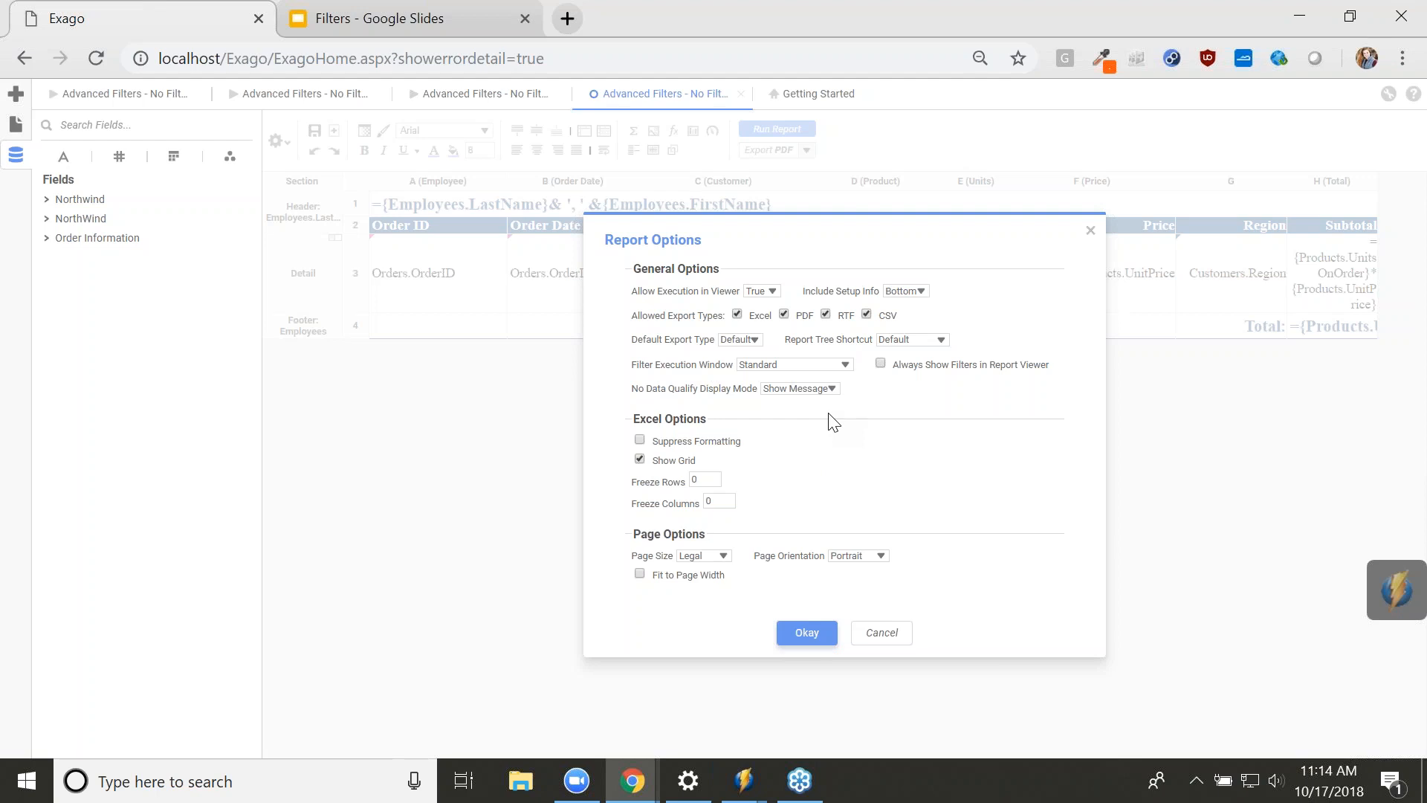
click(812, 364)
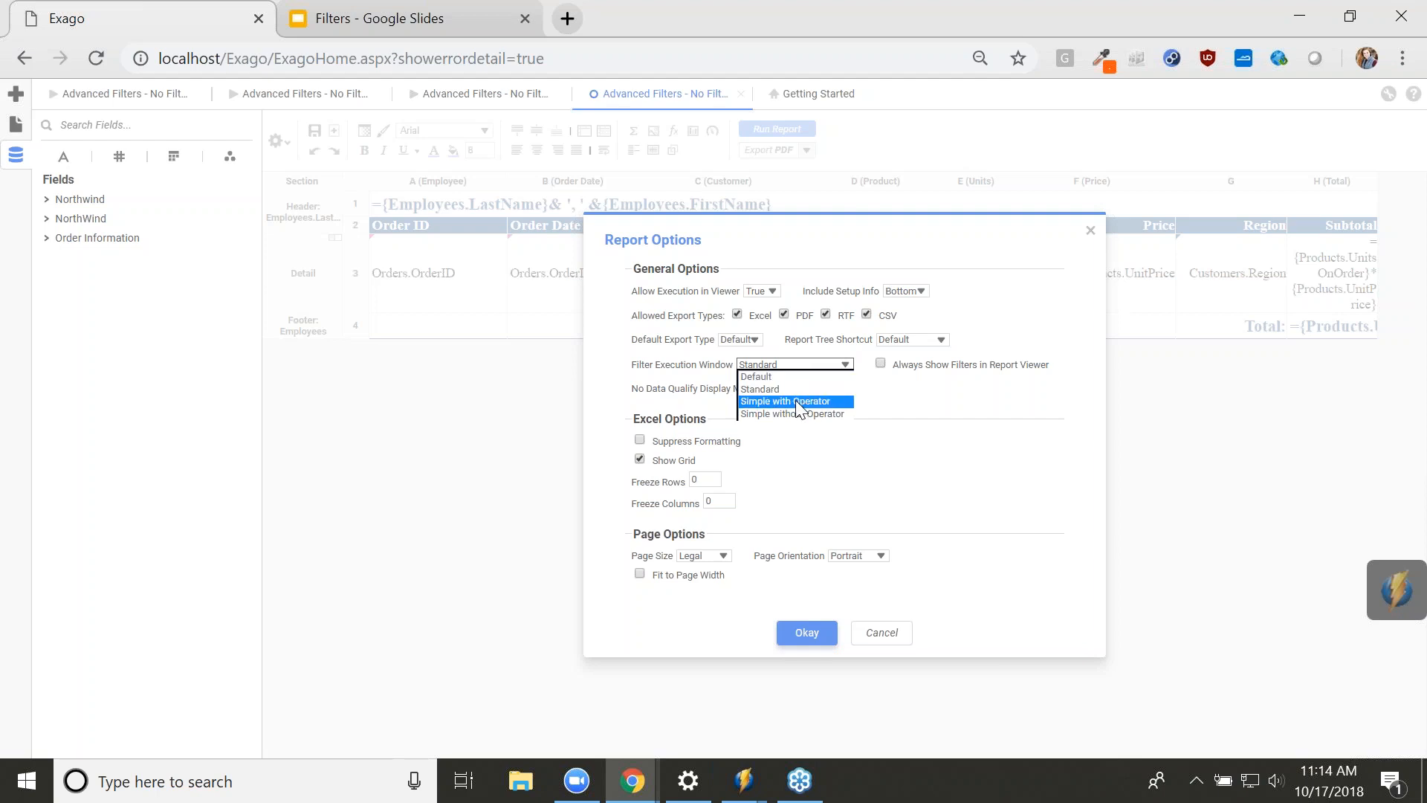
click(795, 400)
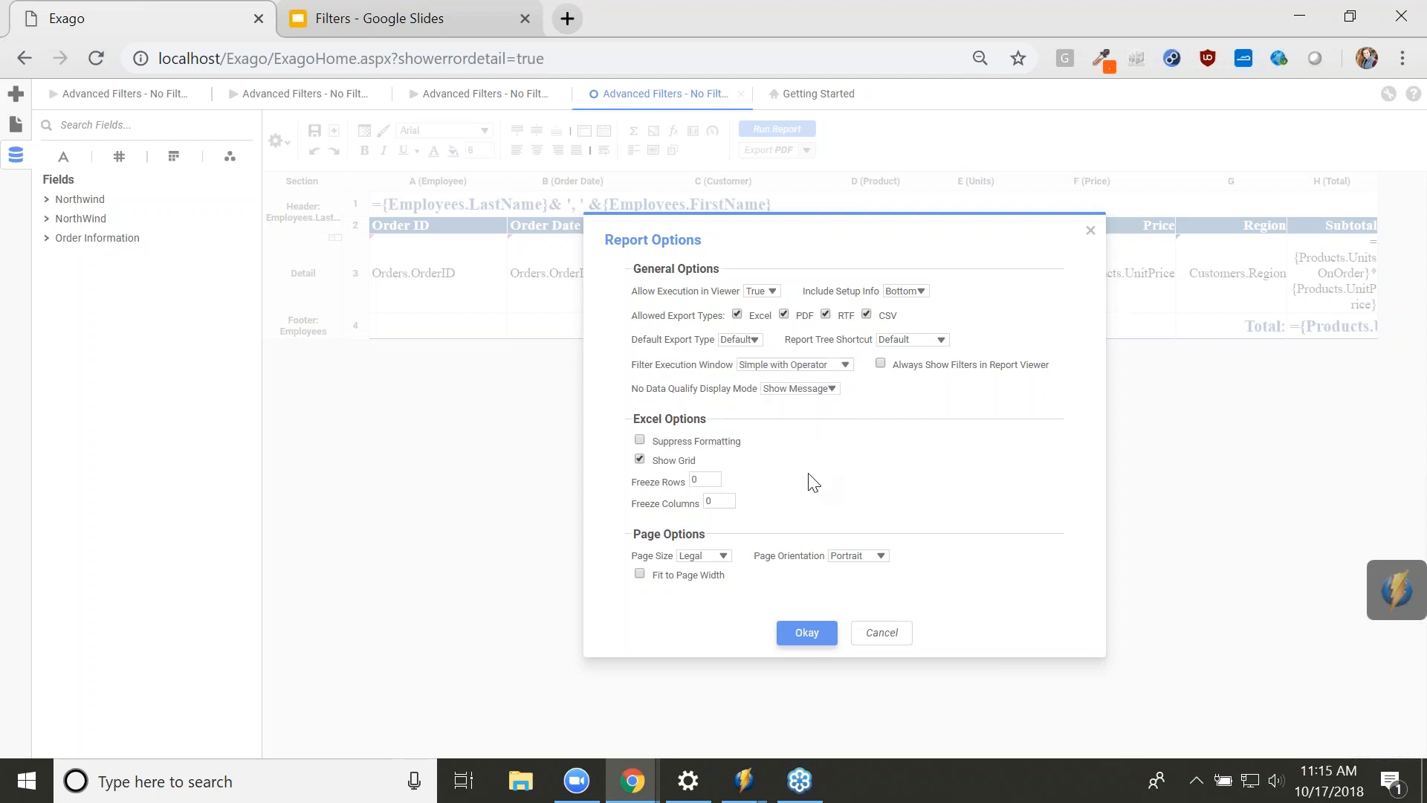
click(806, 633)
- Run the report with the preset order date range and return to its design
click(777, 129)
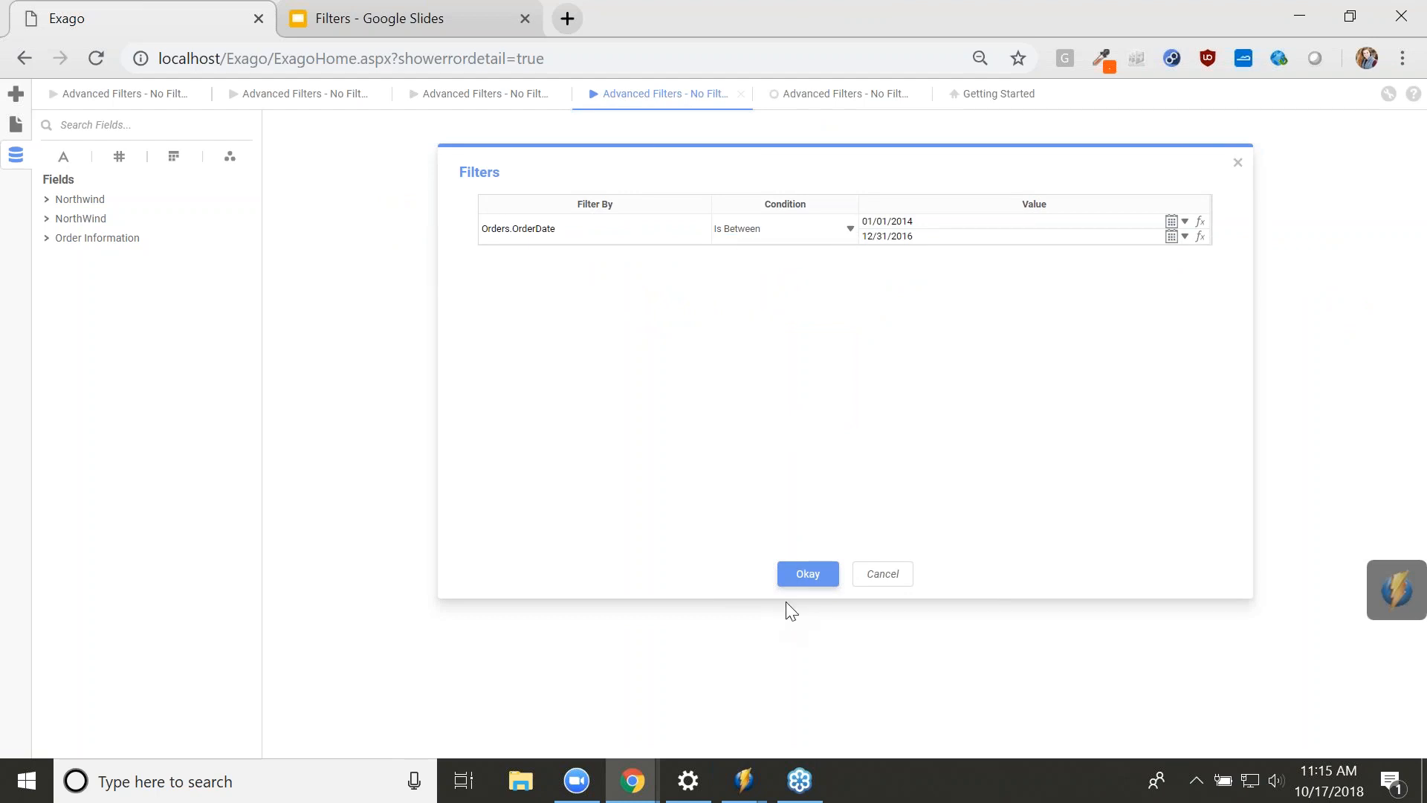
click(804, 575)
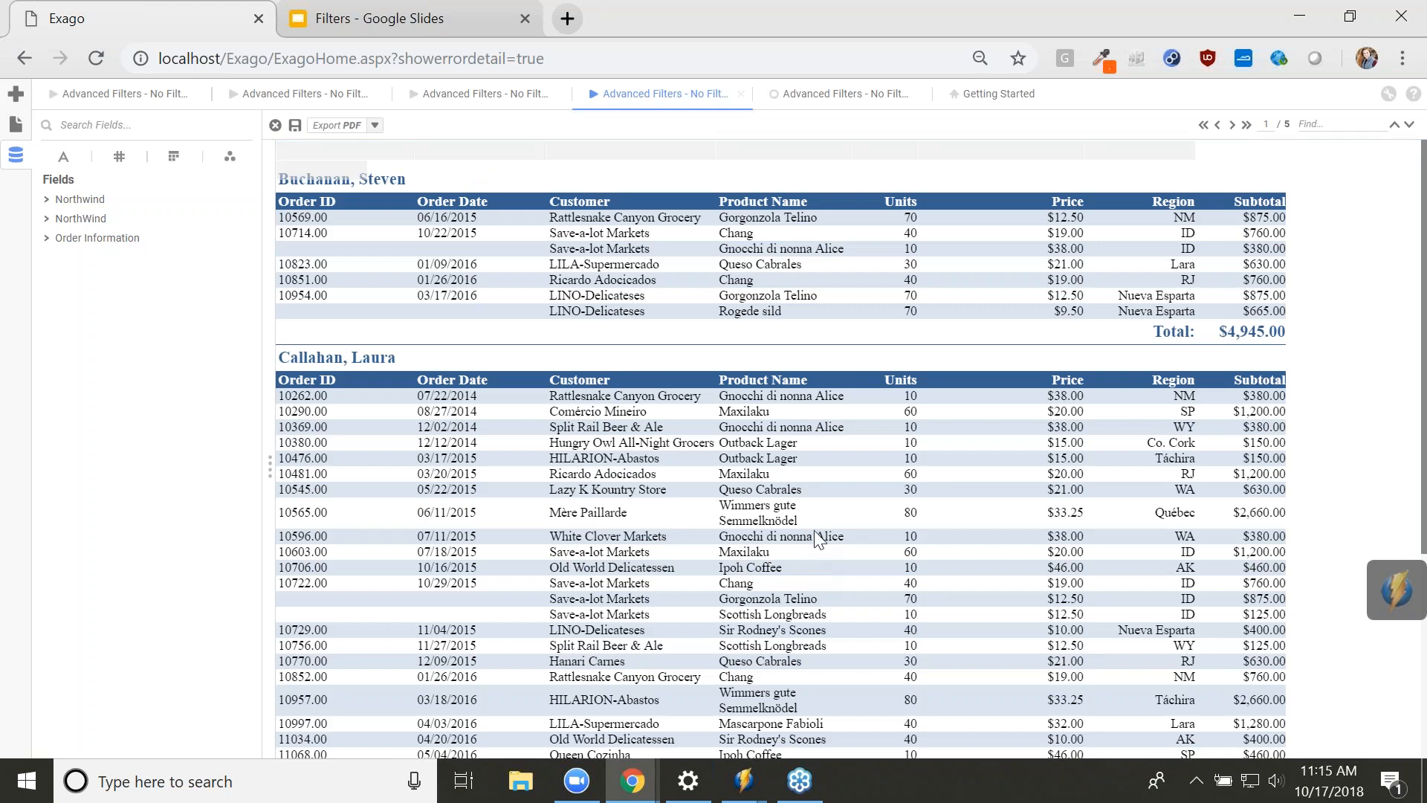
click(815, 99)
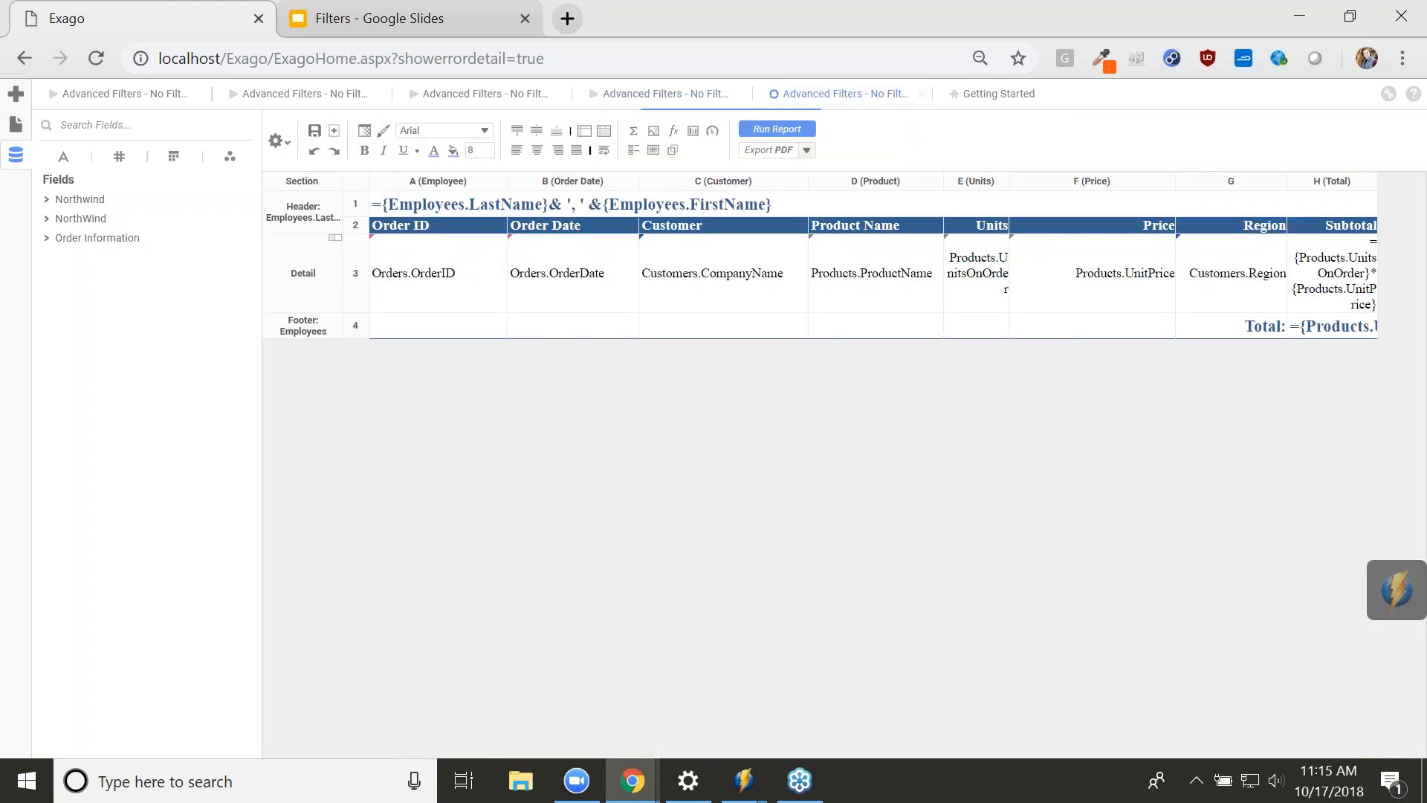
- Set the Filter Execution Window to Simple without Operator in the general report options
click(276, 141)
mouse_move(301, 321)
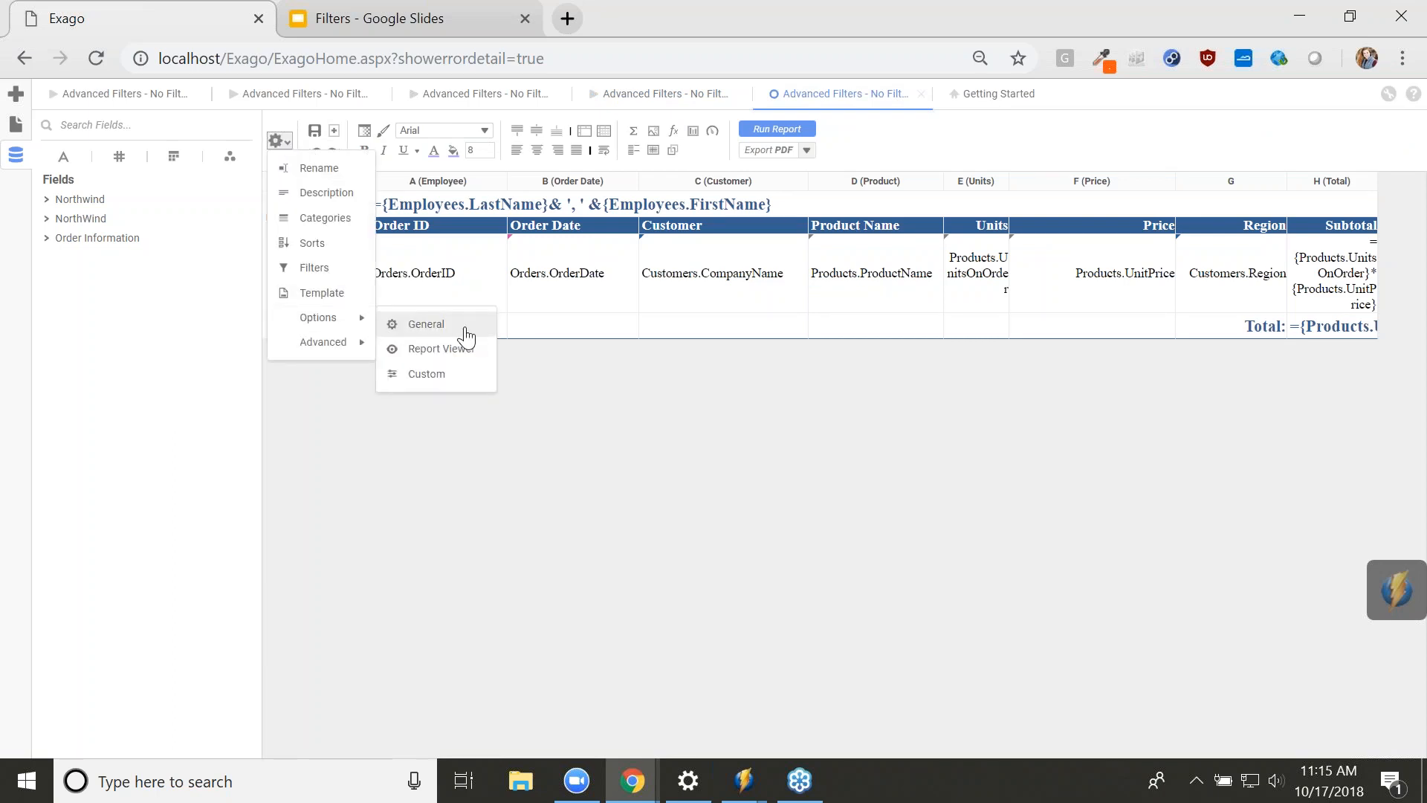
click(422, 324)
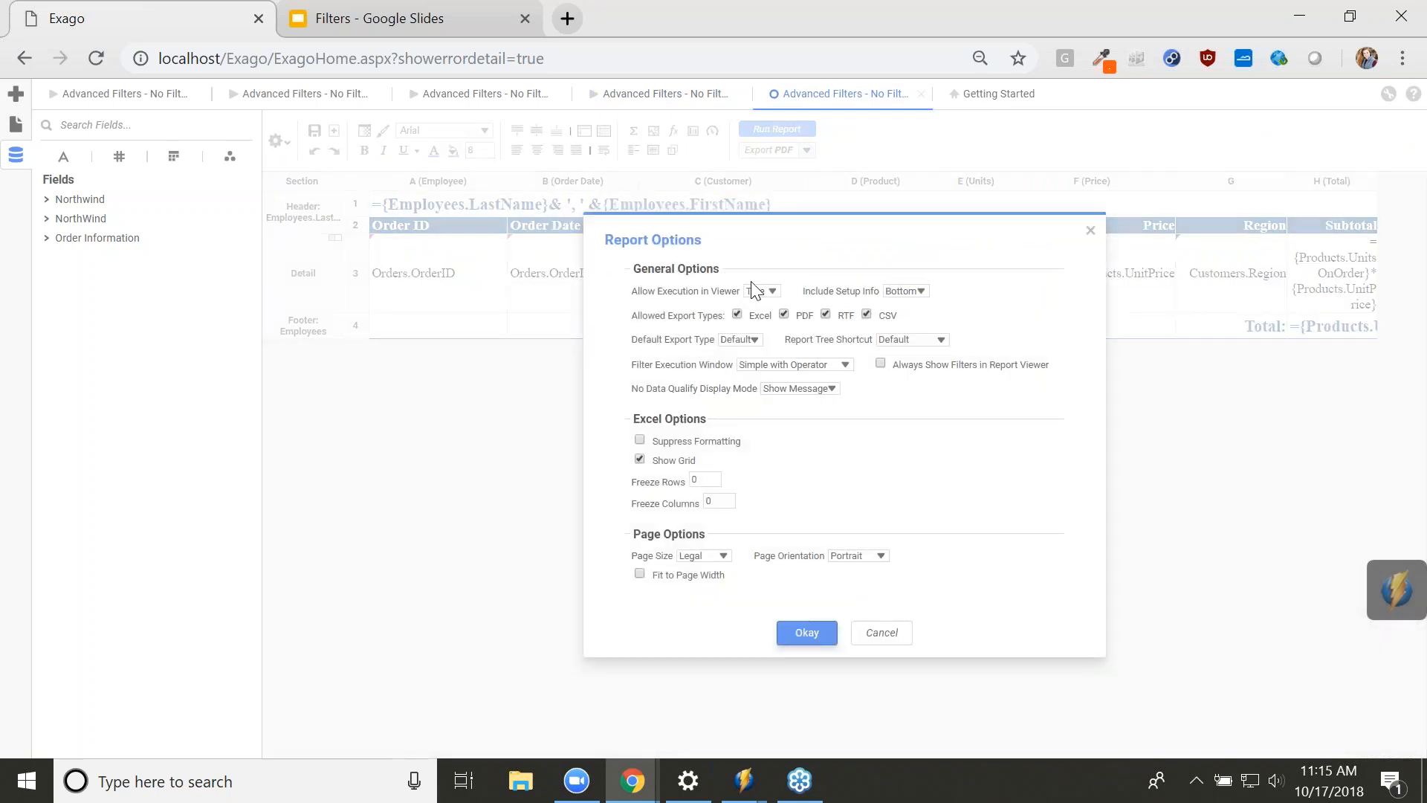
click(825, 364)
click(781, 412)
click(797, 633)
- Run the report, accepting the preset order date range after trying to edit the filter's Is Between condition in the prompt
click(797, 141)
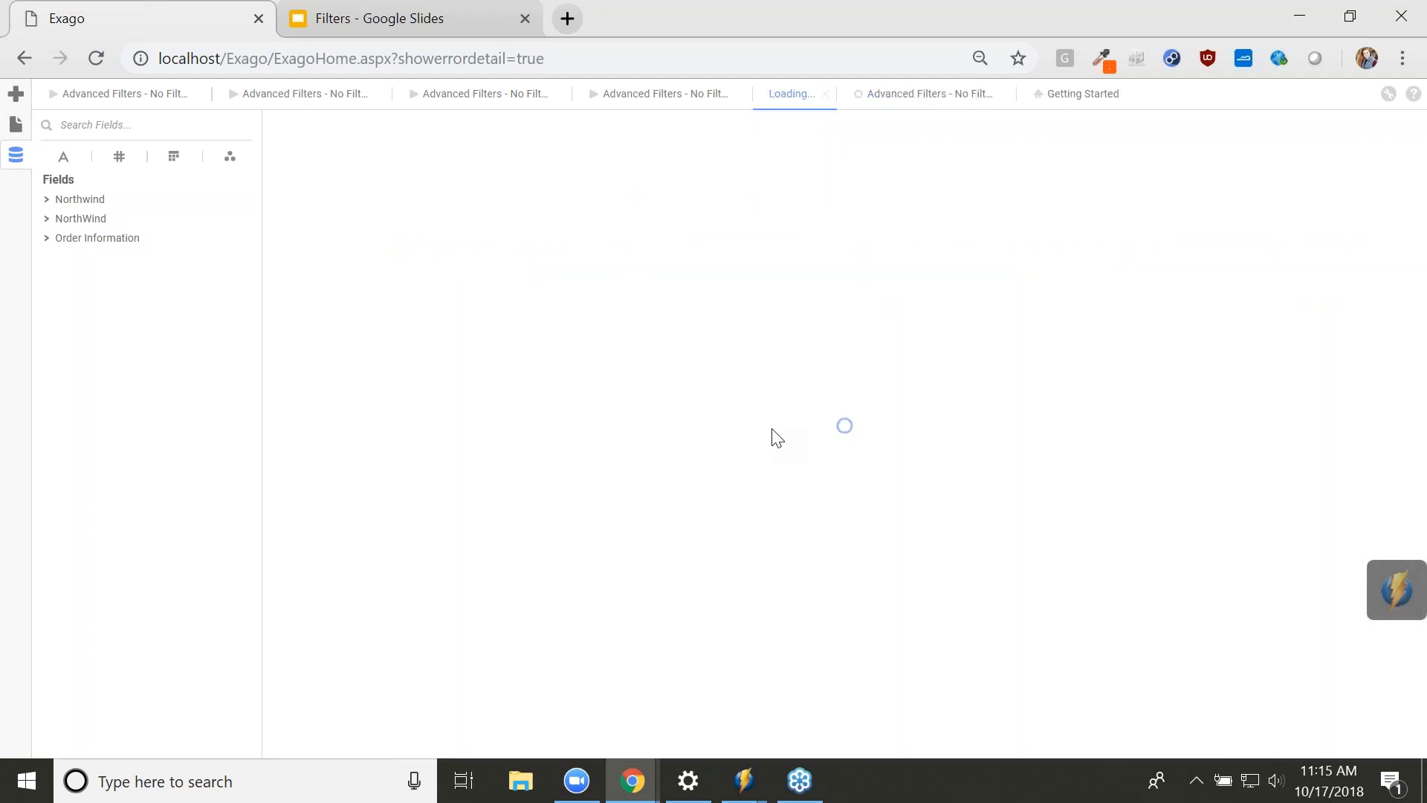
double_click(797, 229)
click(757, 344)
double_click(730, 223)
click(819, 236)
double_click(766, 226)
click(777, 323)
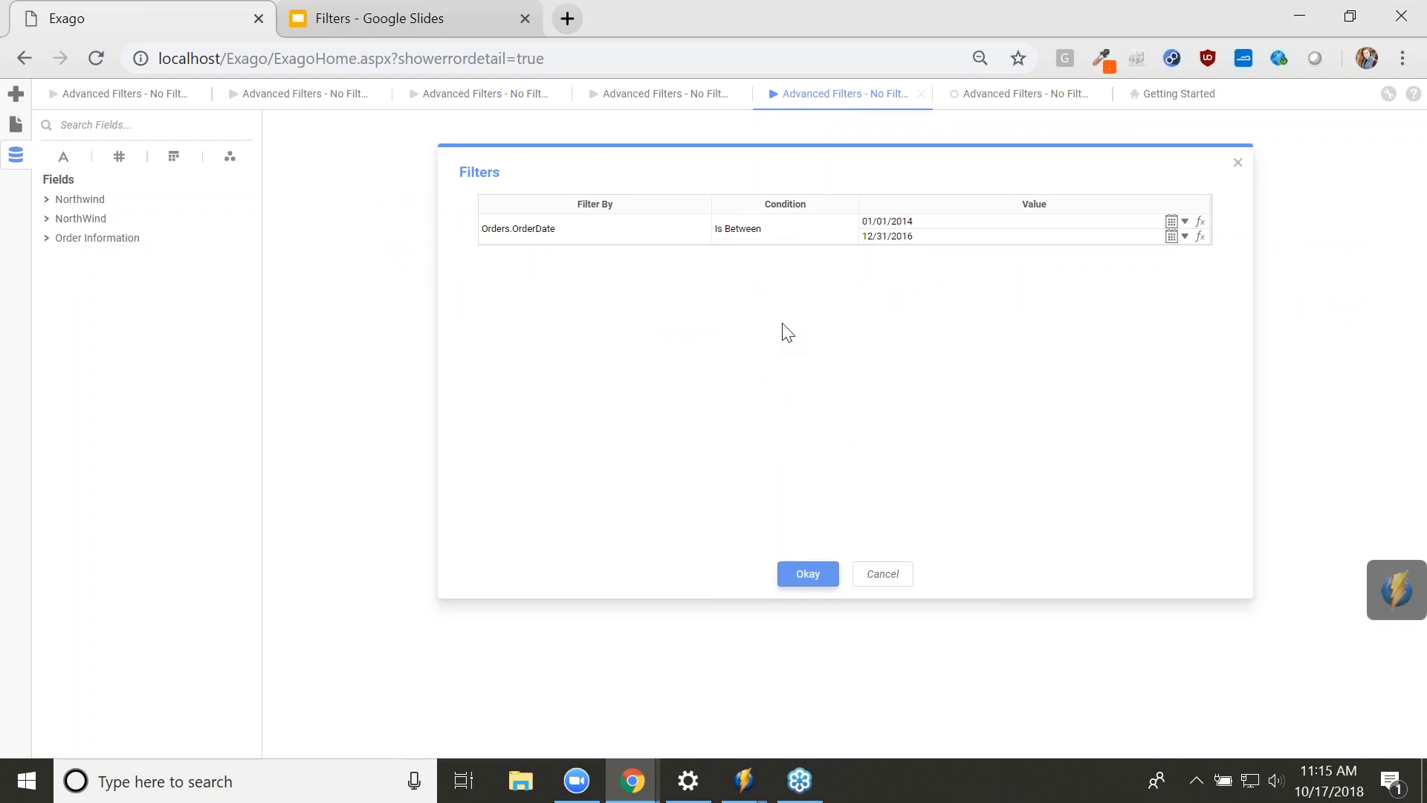
click(808, 574)
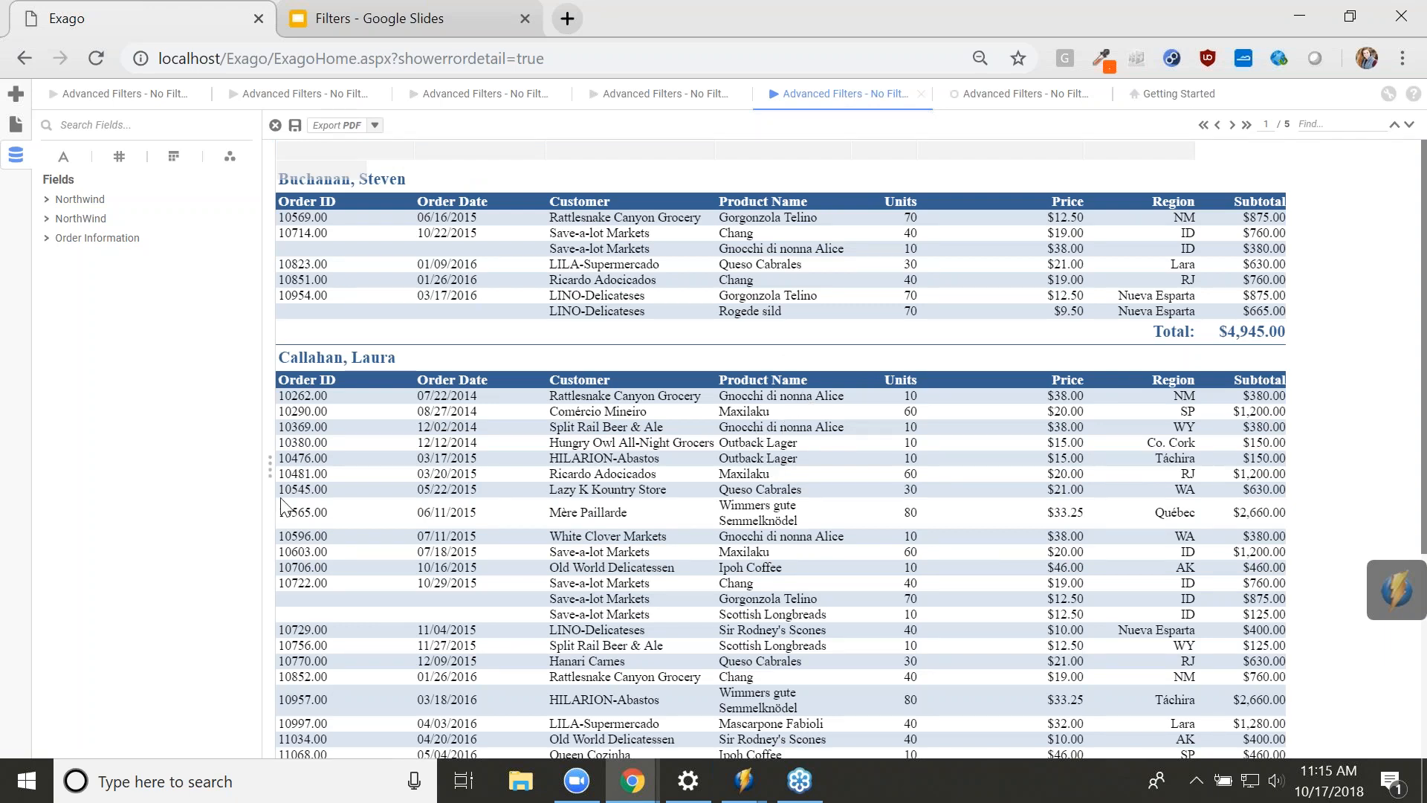
- Inspect the interactive sort and column settings beside the new report output and collapse them
click(270, 468)
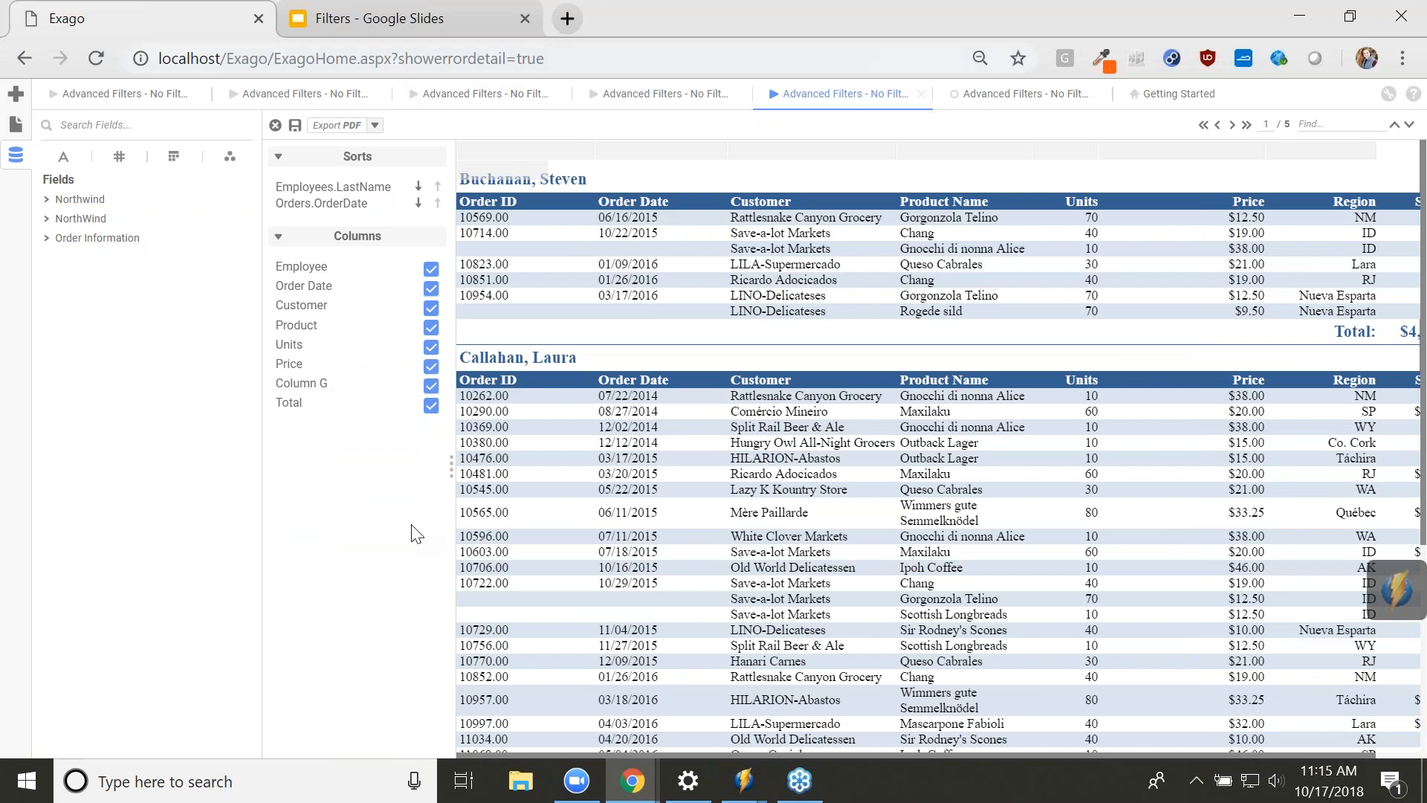
click(452, 468)
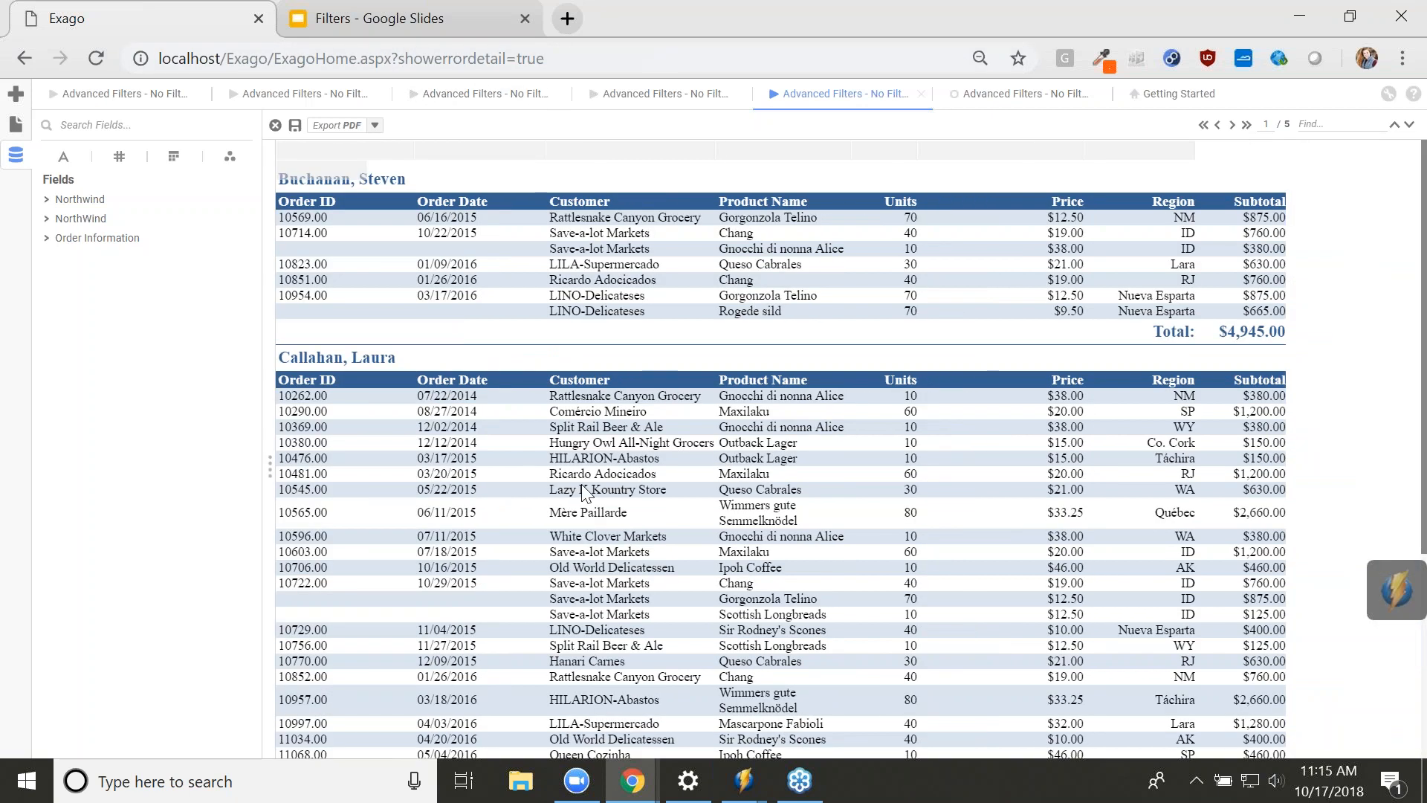
mouse_move(966, 150)
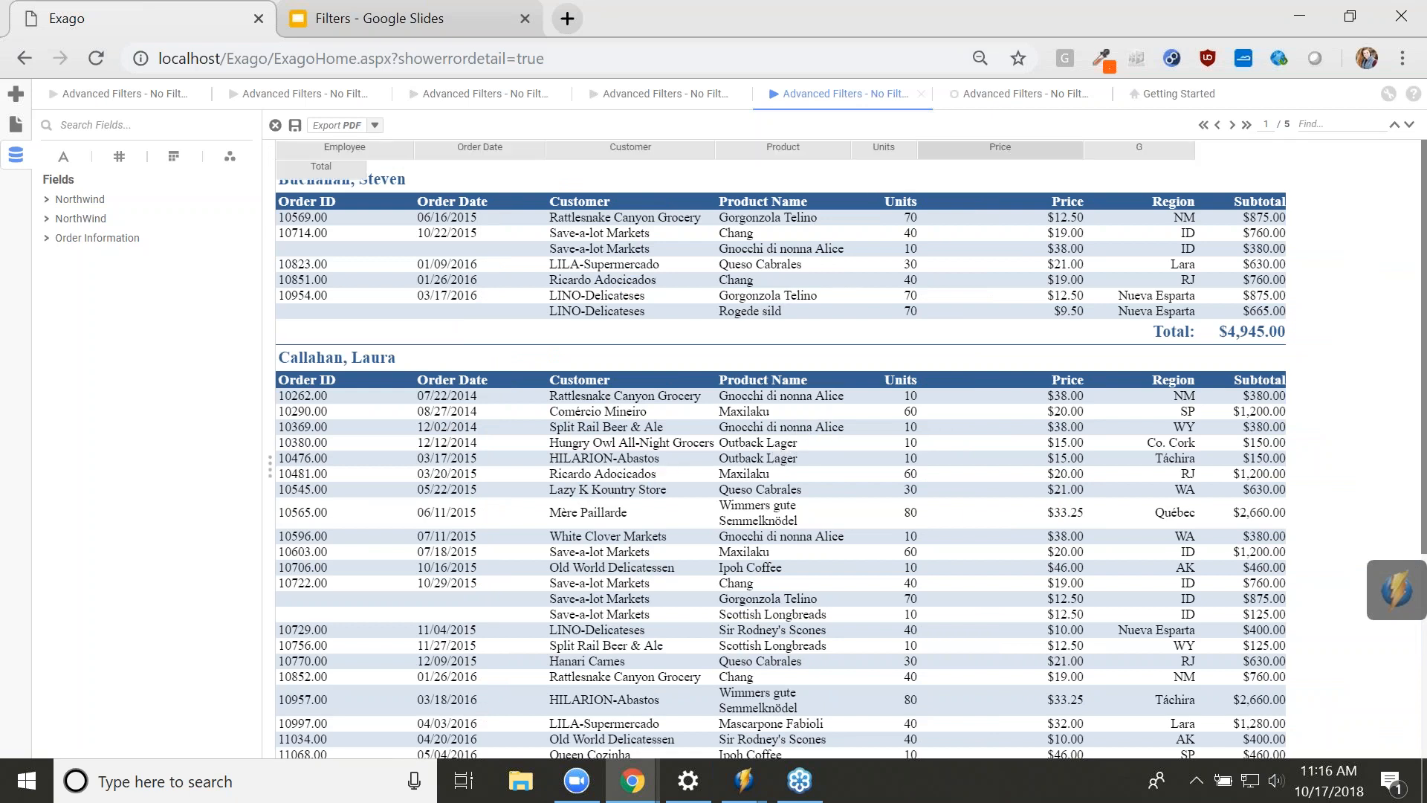
- Return to the report design and add Orders.OrderDate as an interactive filter in the Report Viewer options
click(1025, 94)
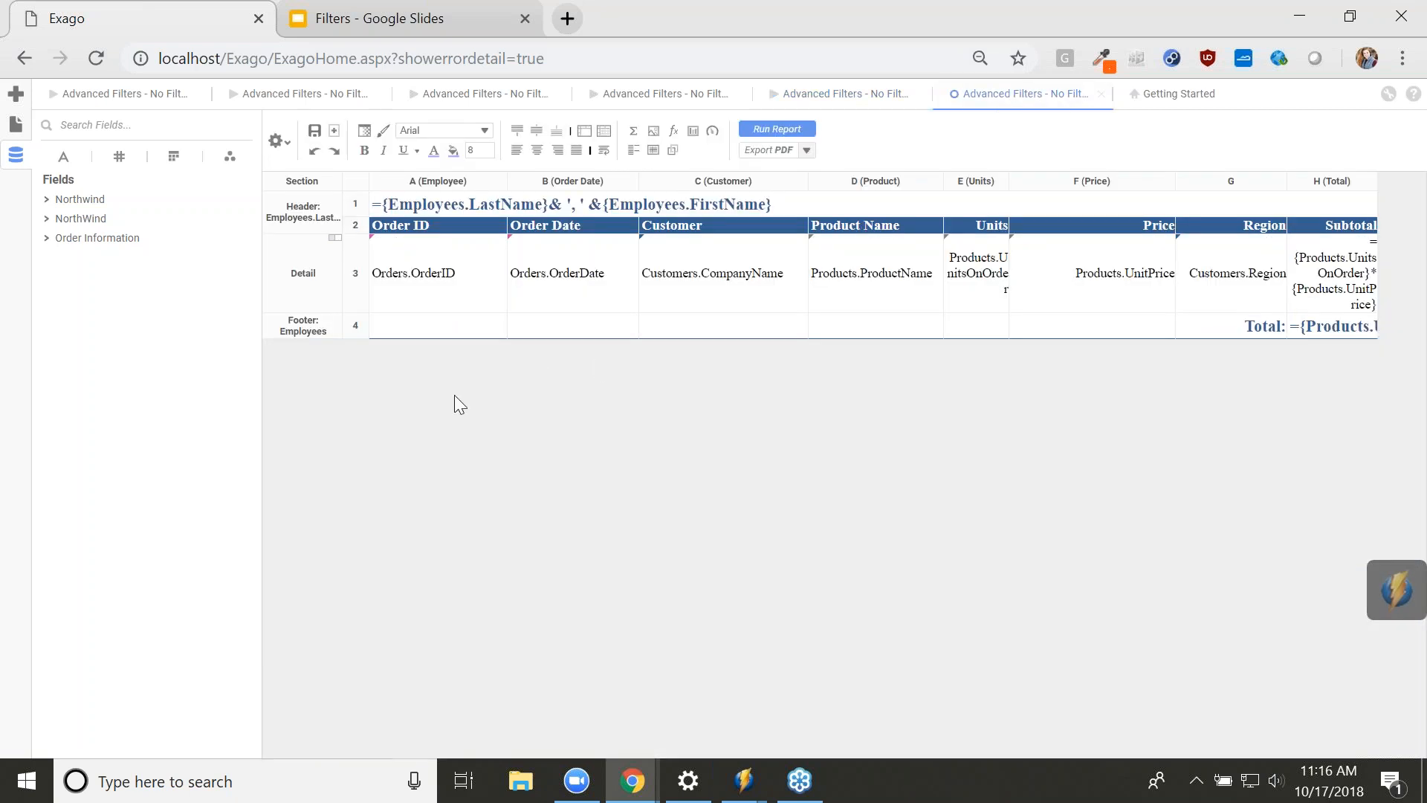
click(278, 144)
mouse_move(304, 318)
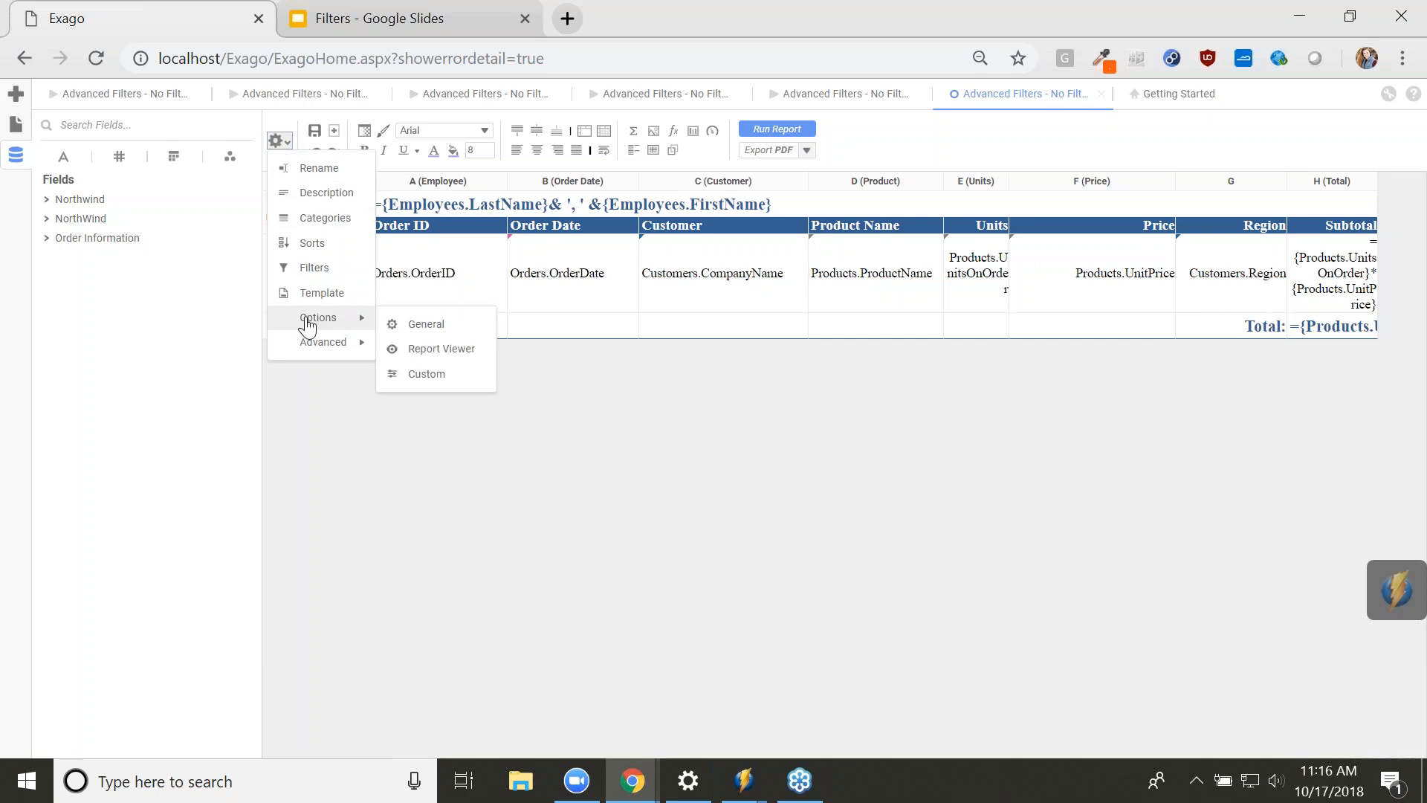
click(442, 350)
click(611, 202)
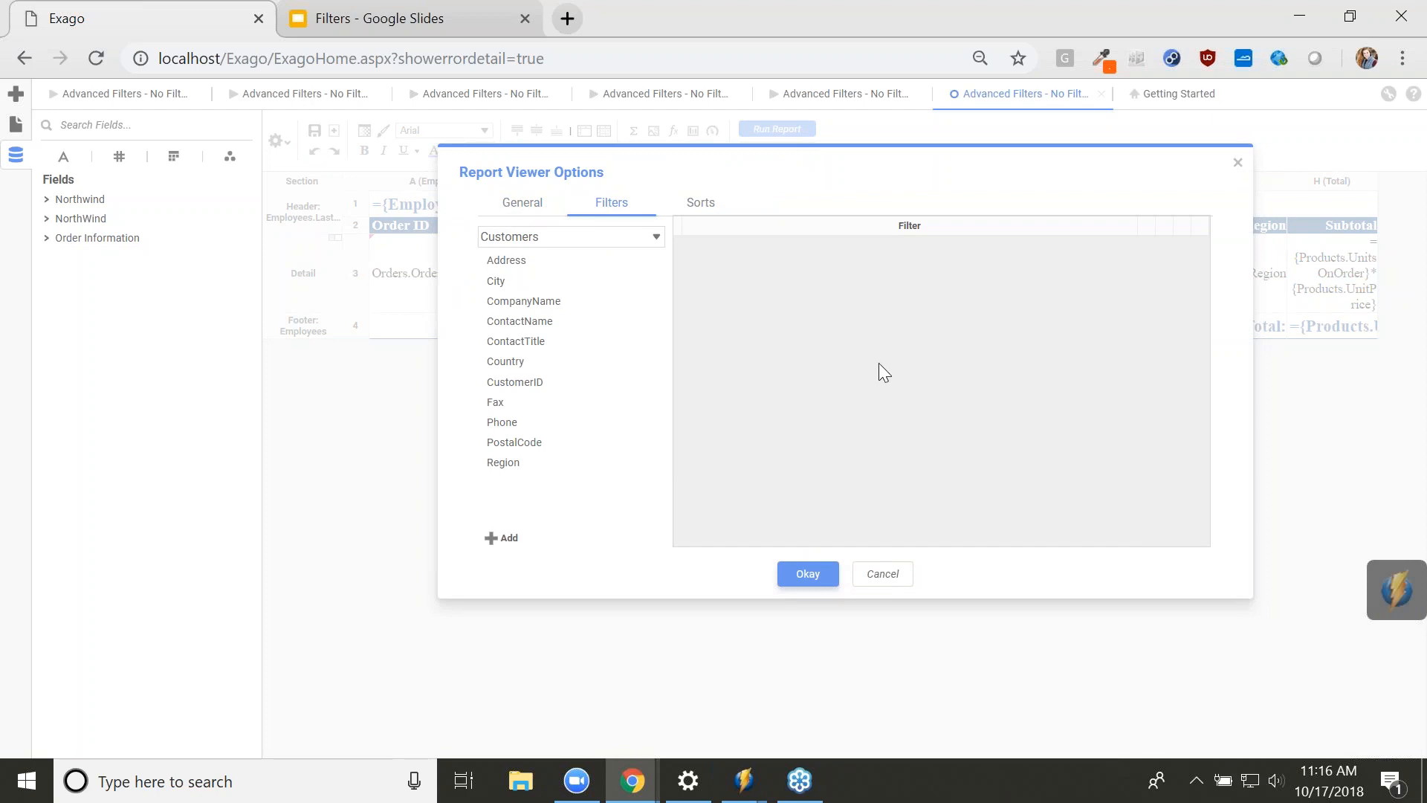
click(587, 237)
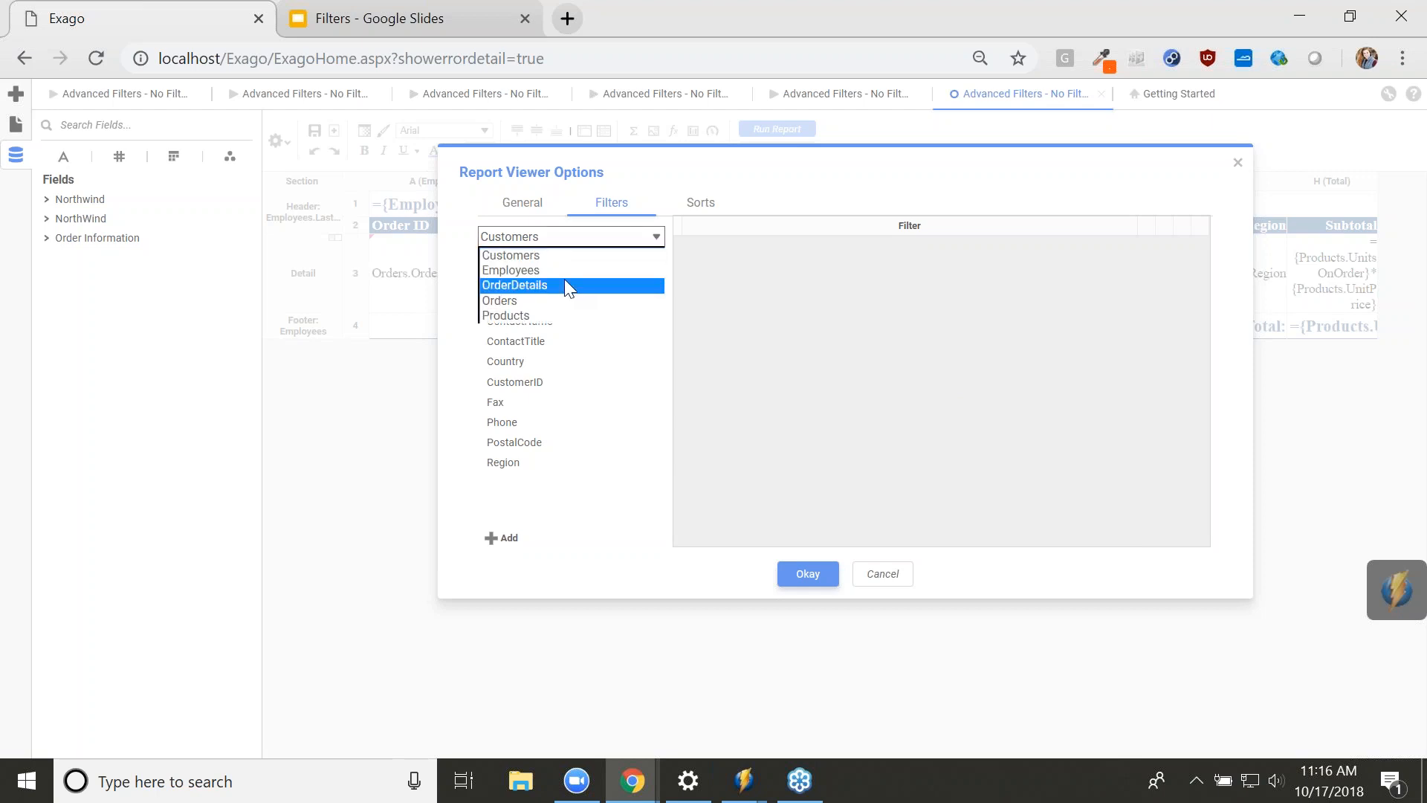
click(534, 300)
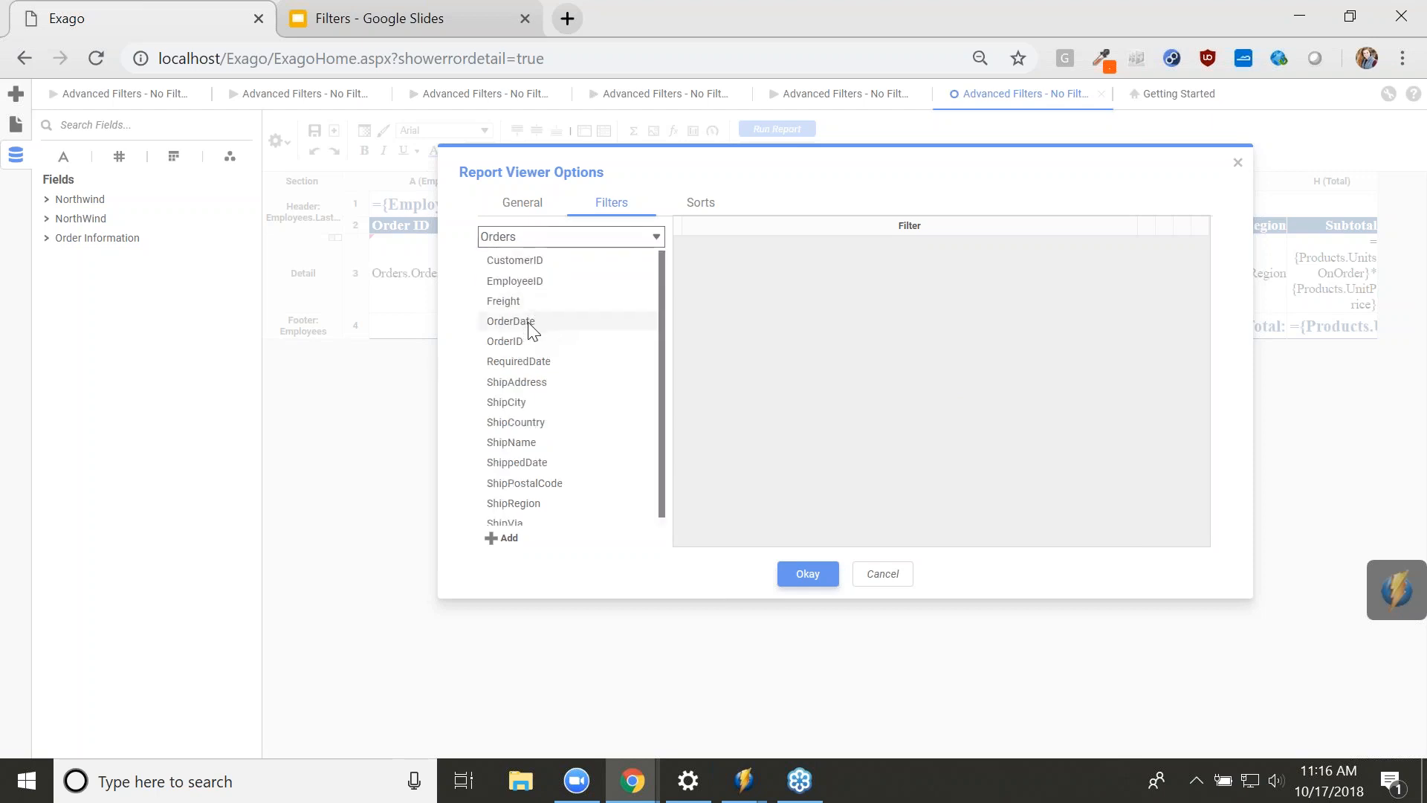
drag(532, 330, 970, 405)
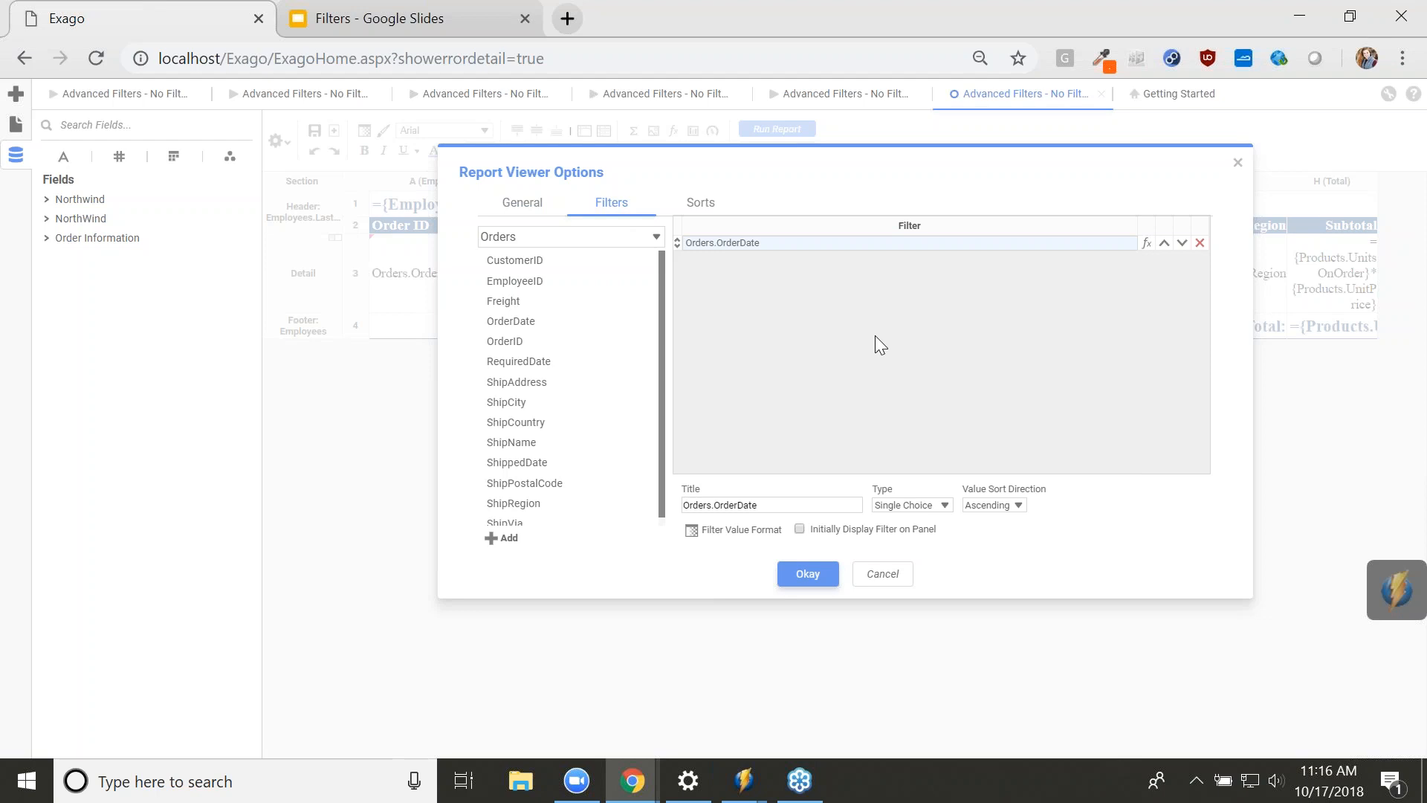
- Make the OrderDate viewer filter a Range Slider titled Date that is initially displayed on the panel, and accept the options
click(943, 506)
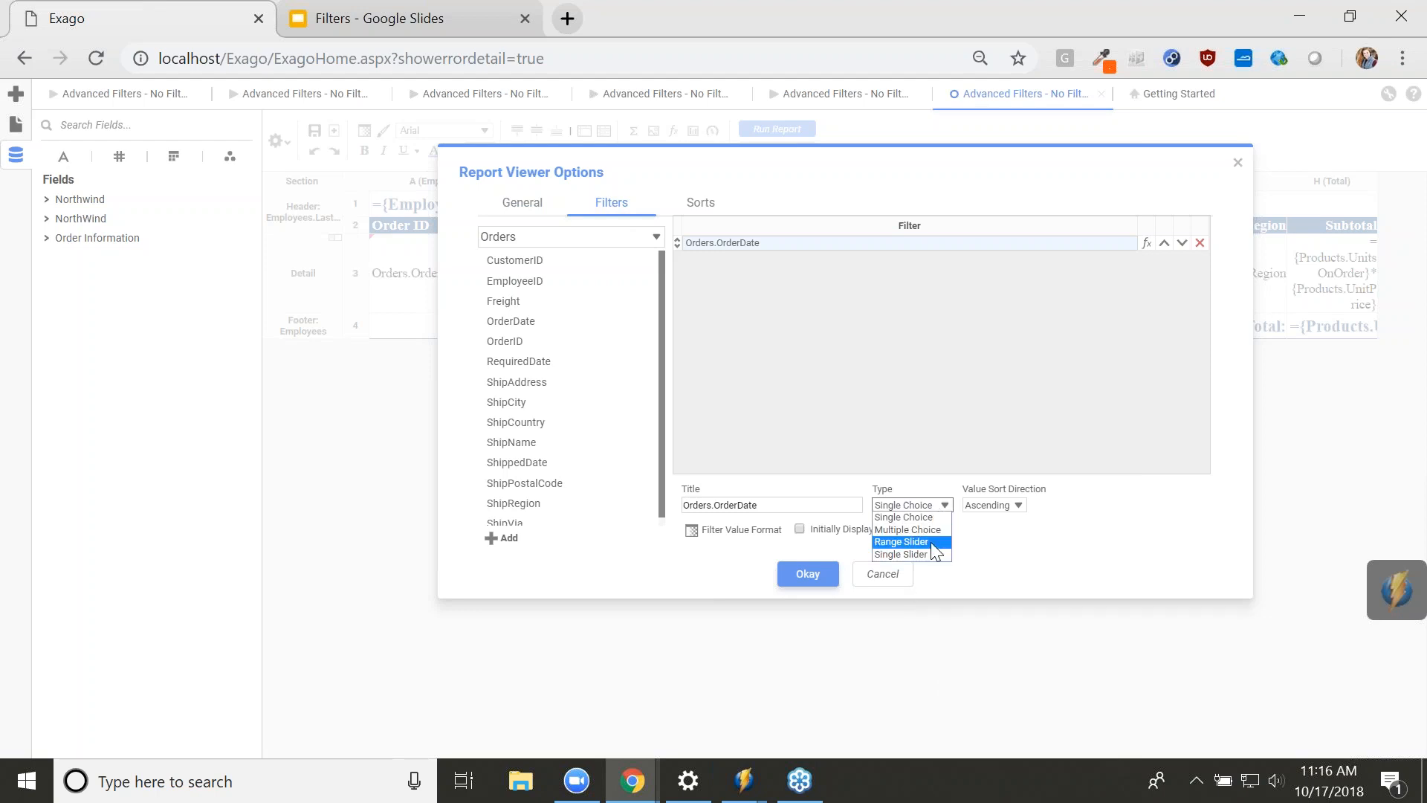
click(938, 541)
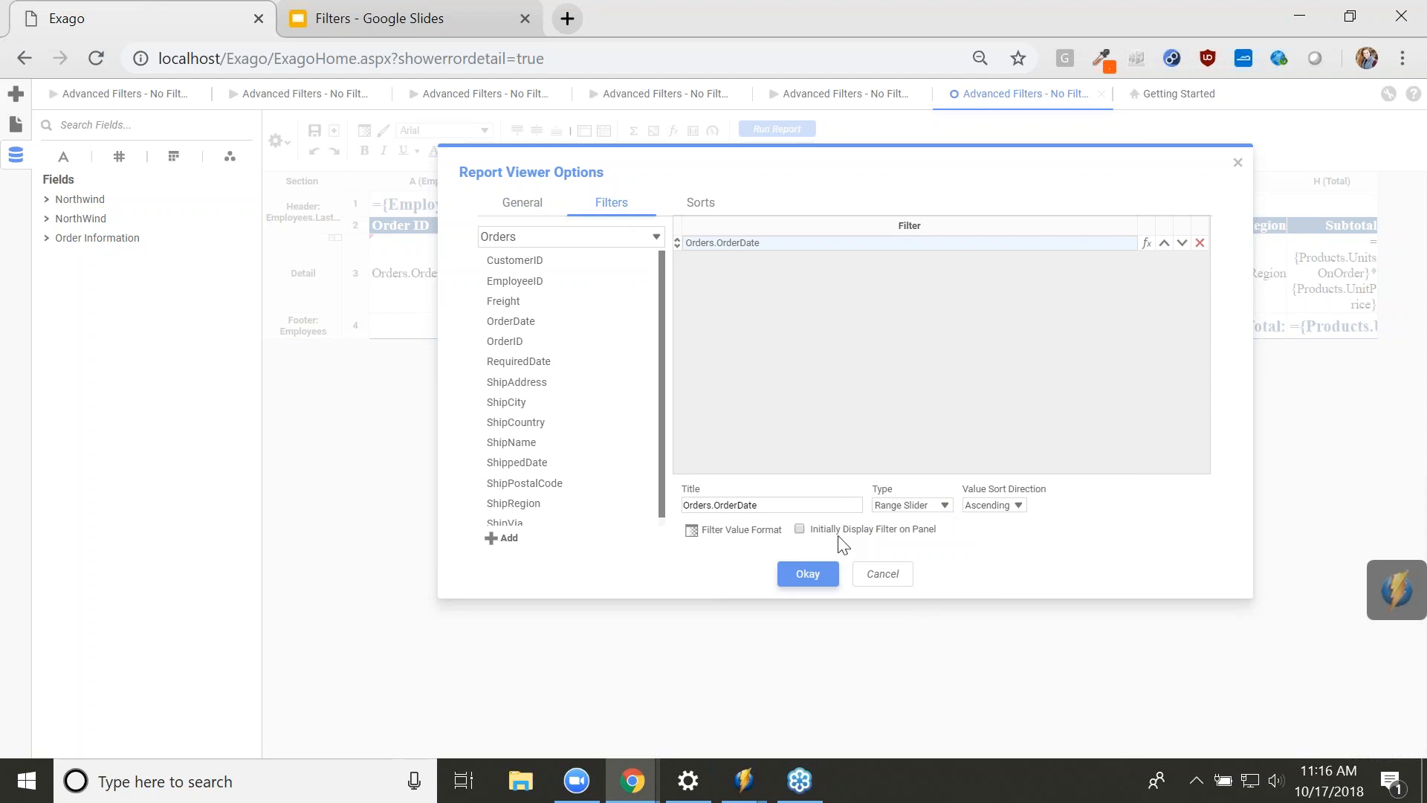
click(799, 529)
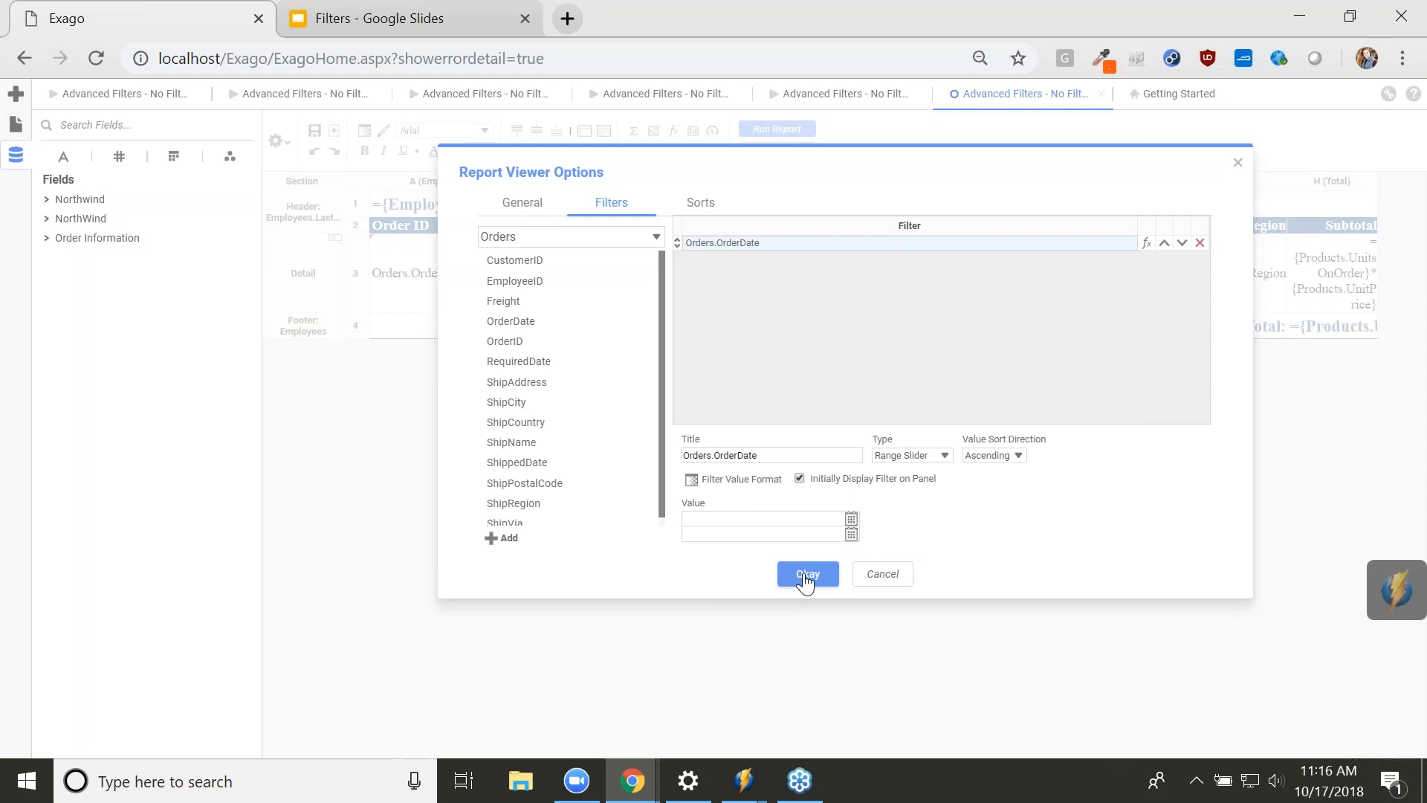
double_click(758, 455)
text(Date)
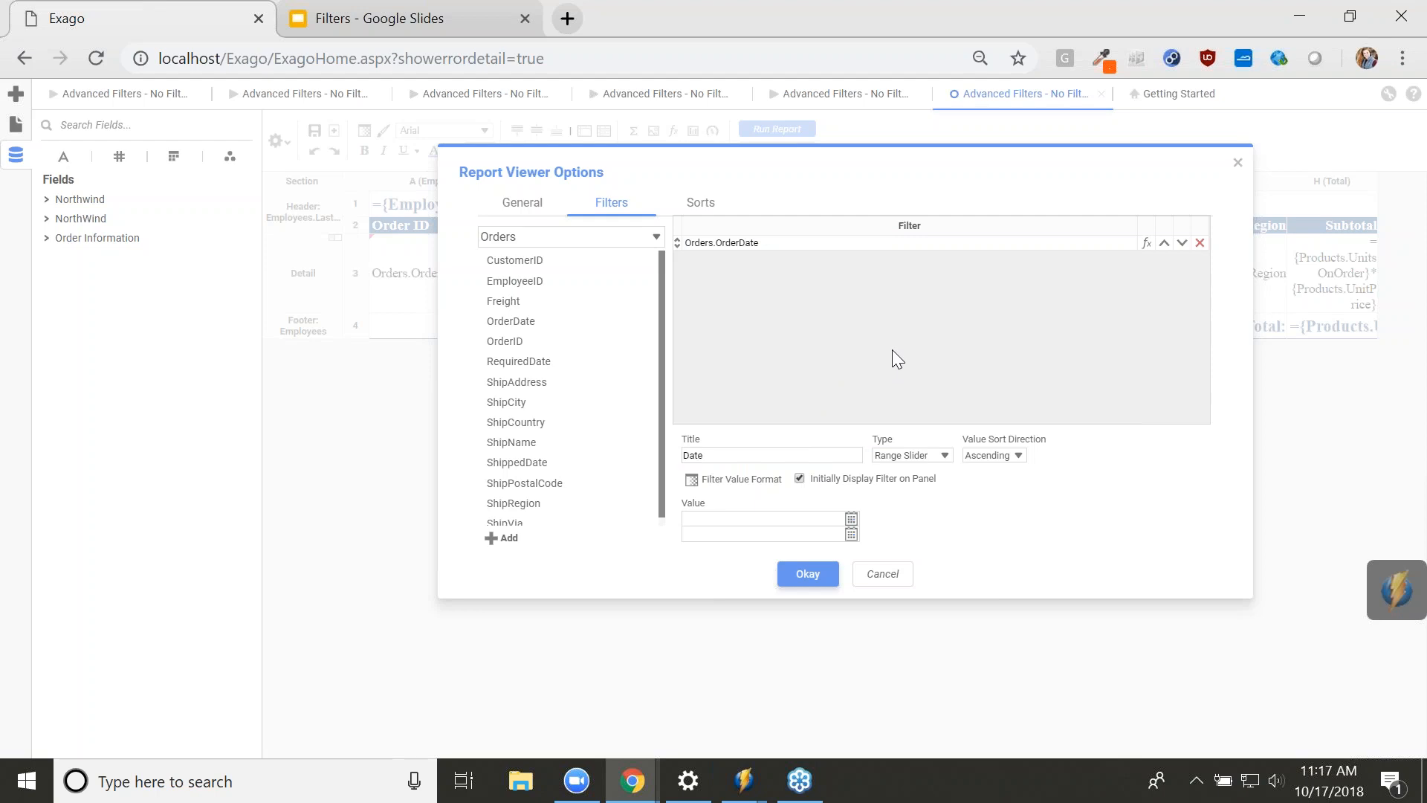
click(796, 578)
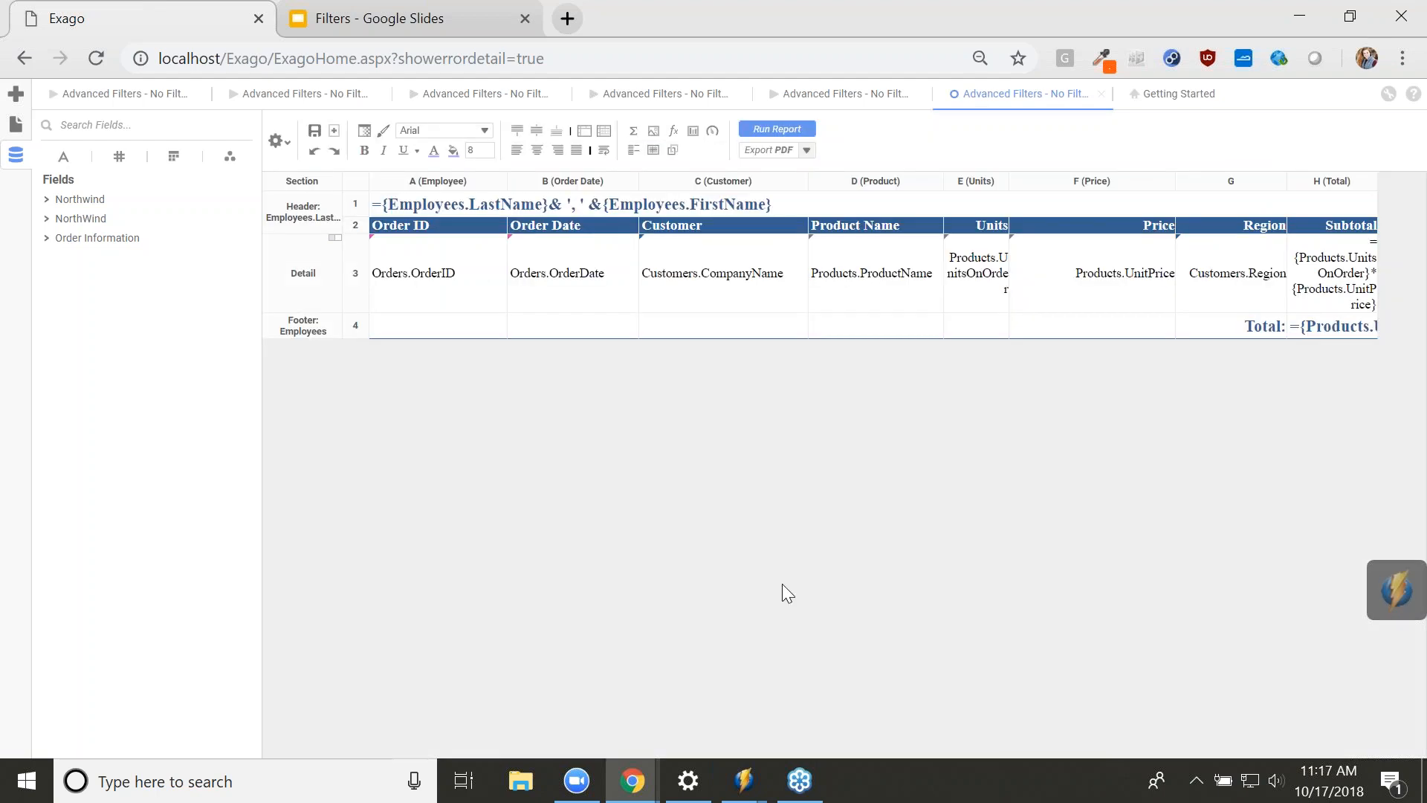
- Run the report with the preset order date range and narrow its Date slider to an earlier end date
click(766, 134)
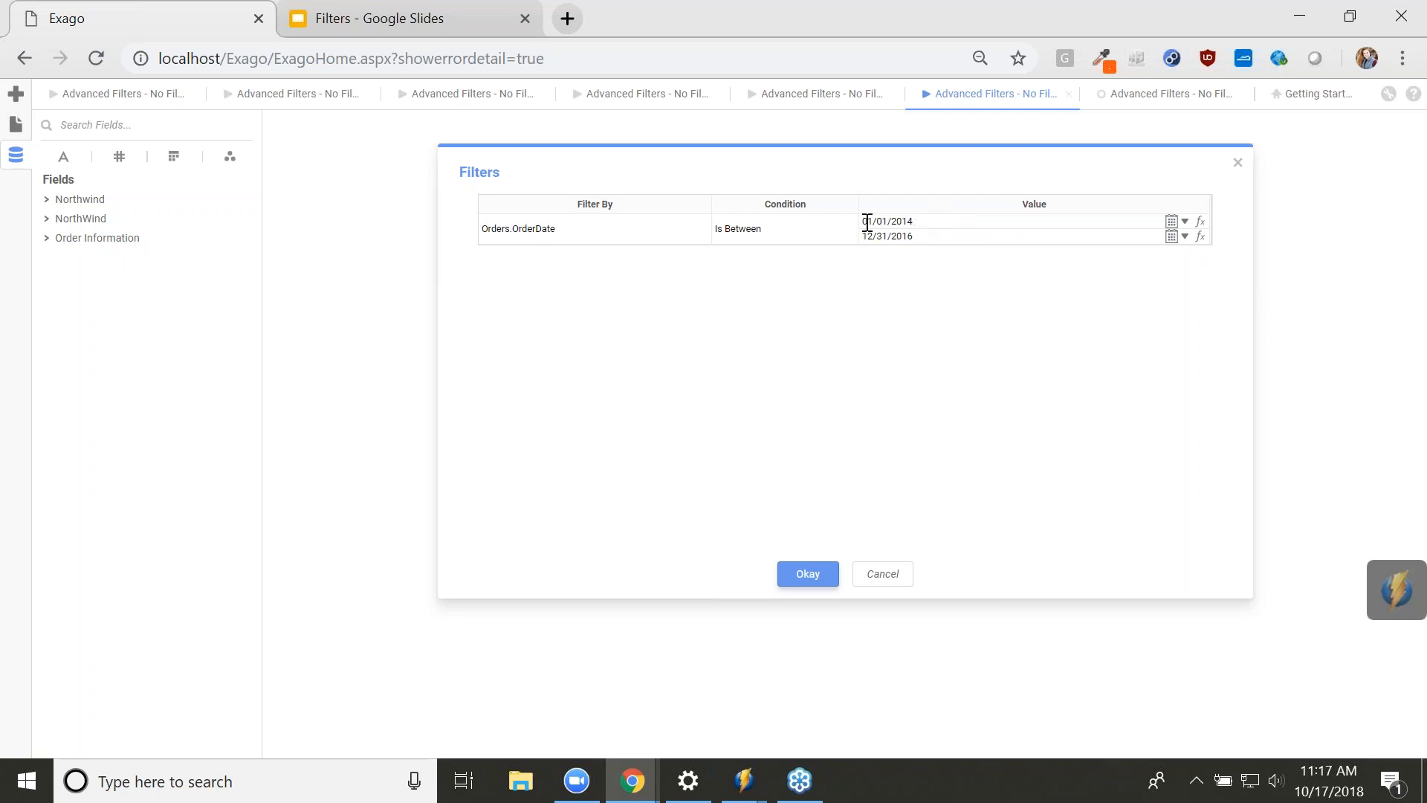
click(798, 581)
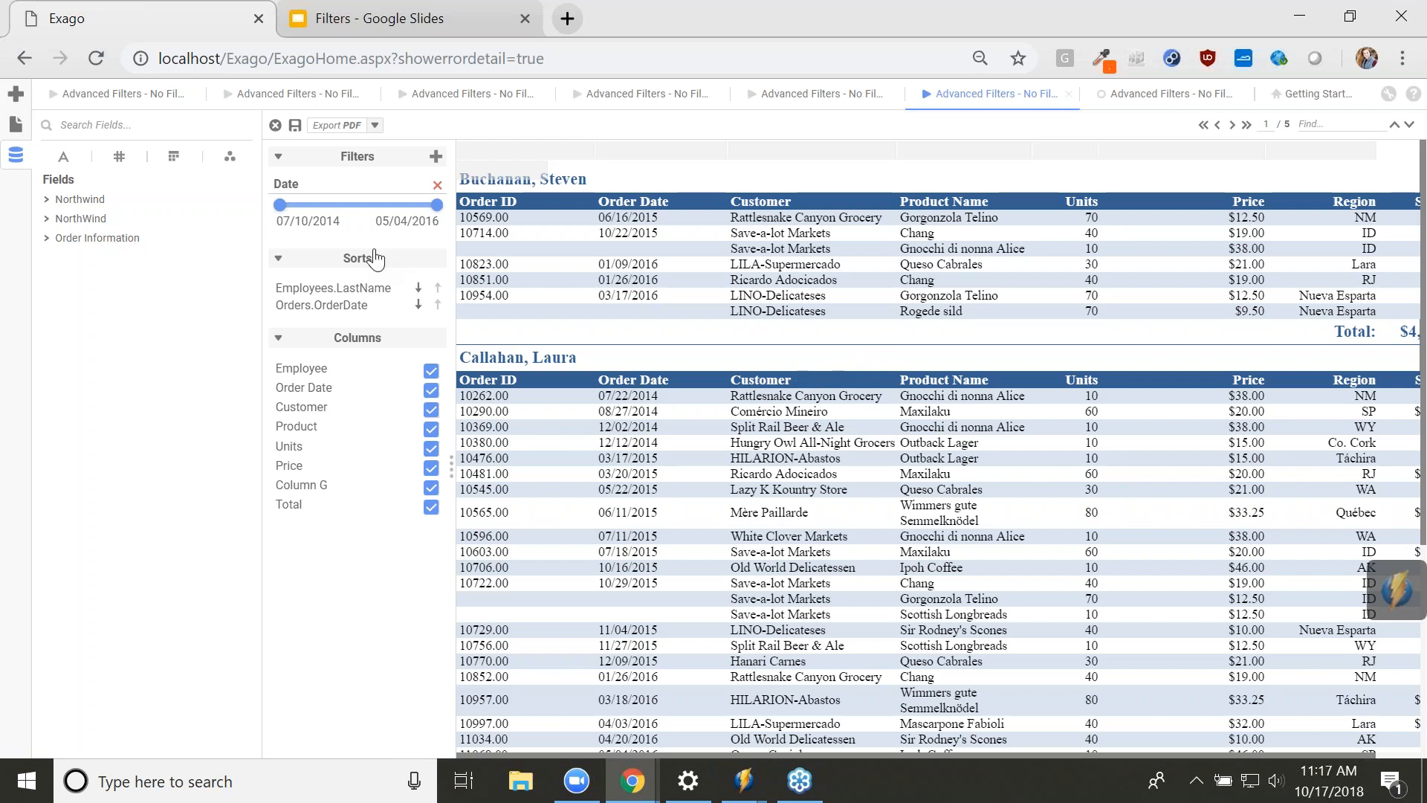
click(395, 207)
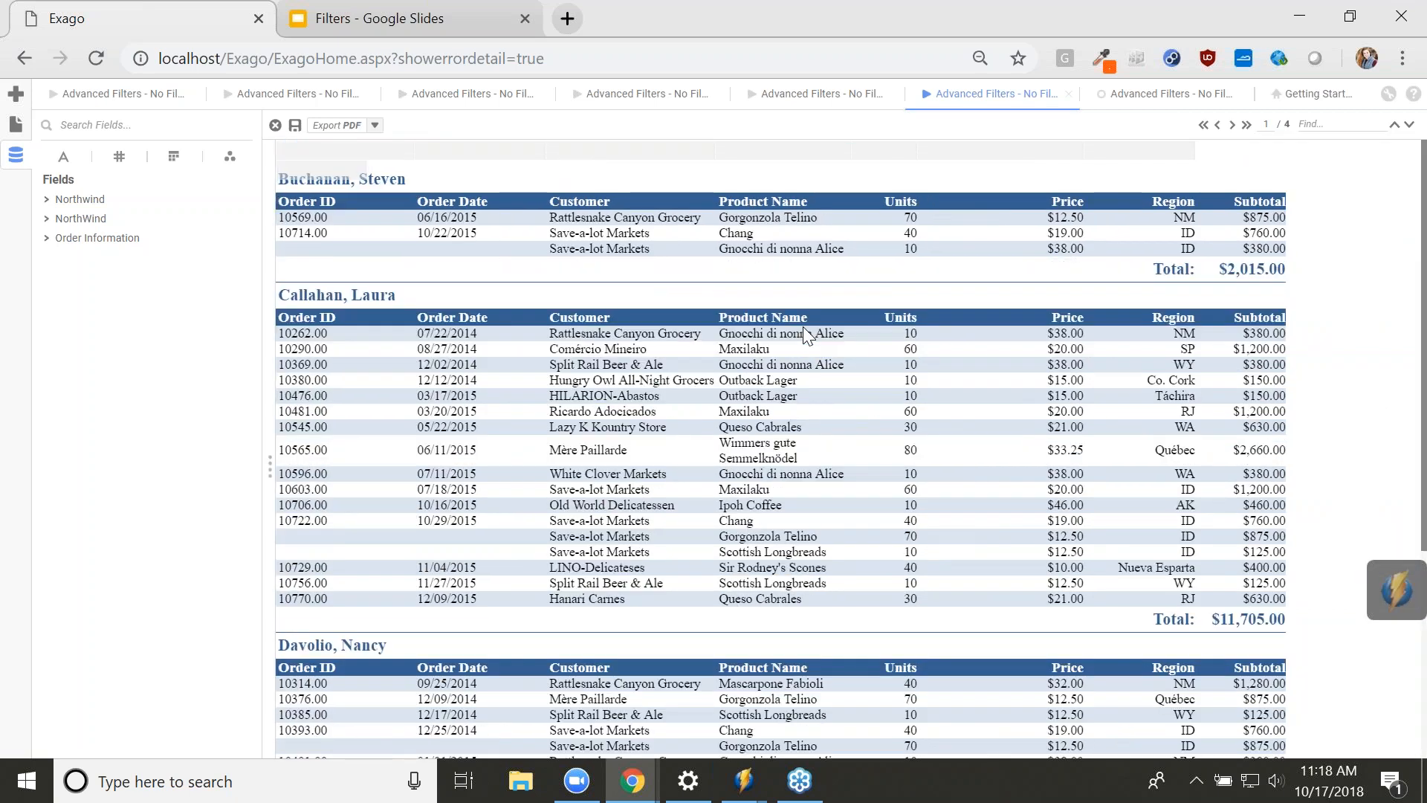
- Rerun the report from its design with order dates between 01/01/2016 and 12/31/2016 and expand the interactive settings beside the output
click(1142, 99)
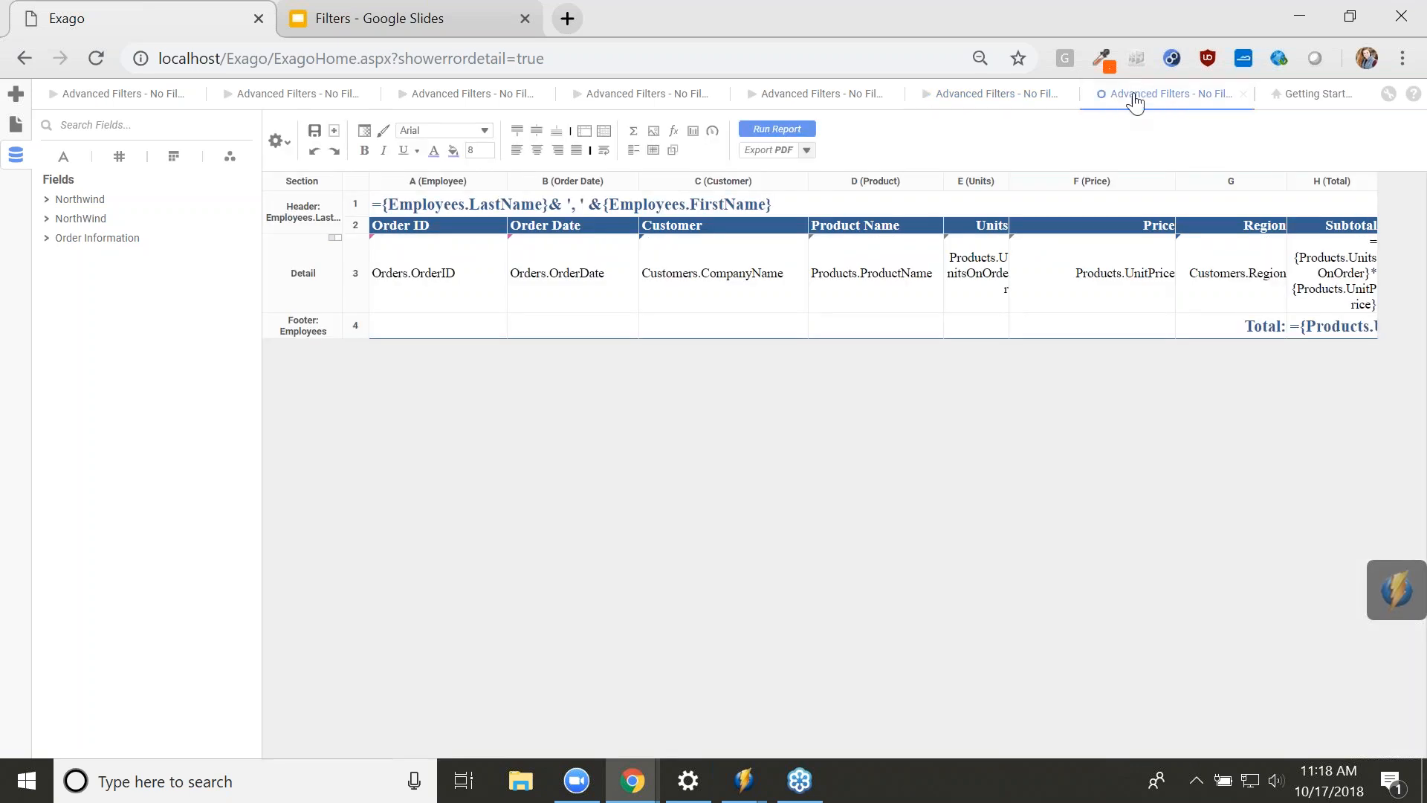
click(776, 132)
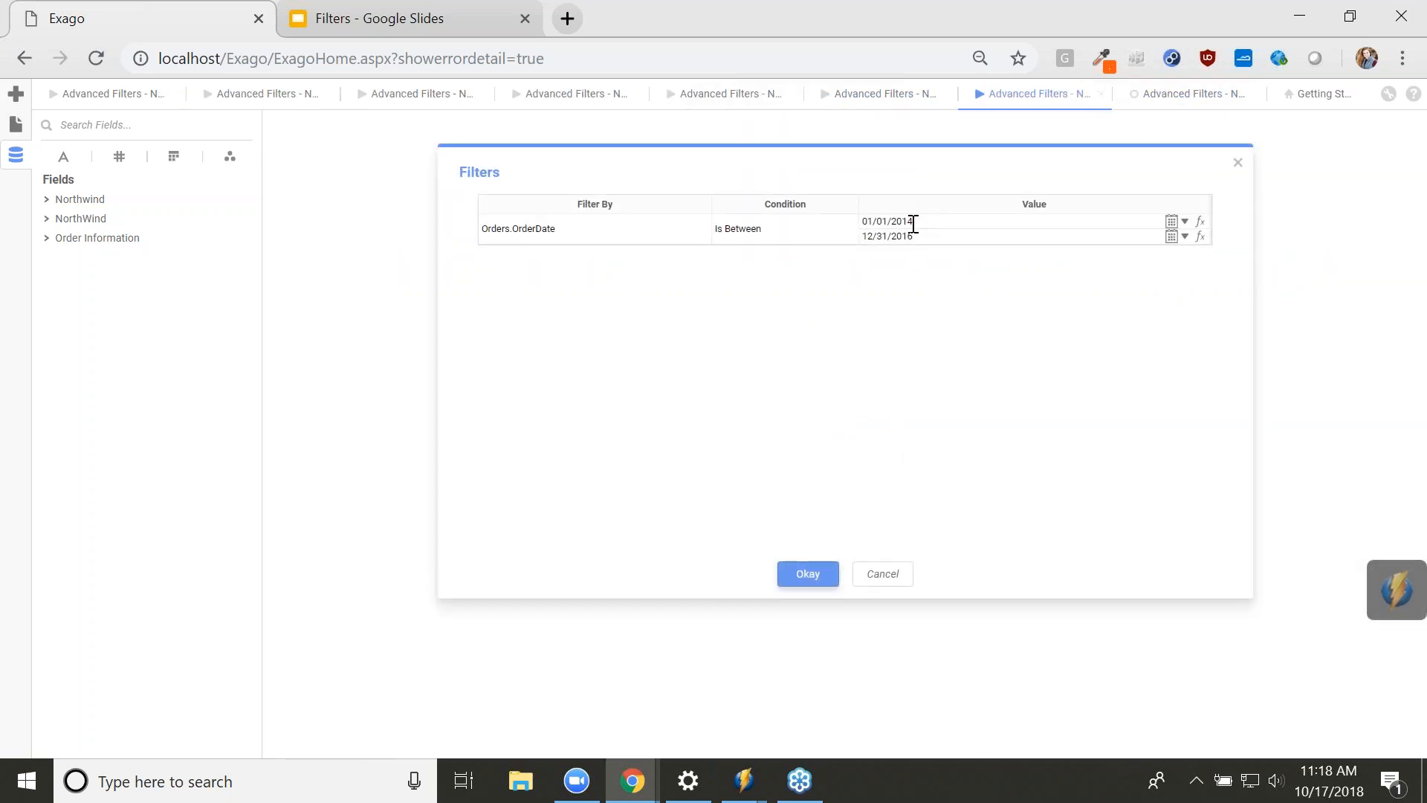
click(959, 370)
click(807, 574)
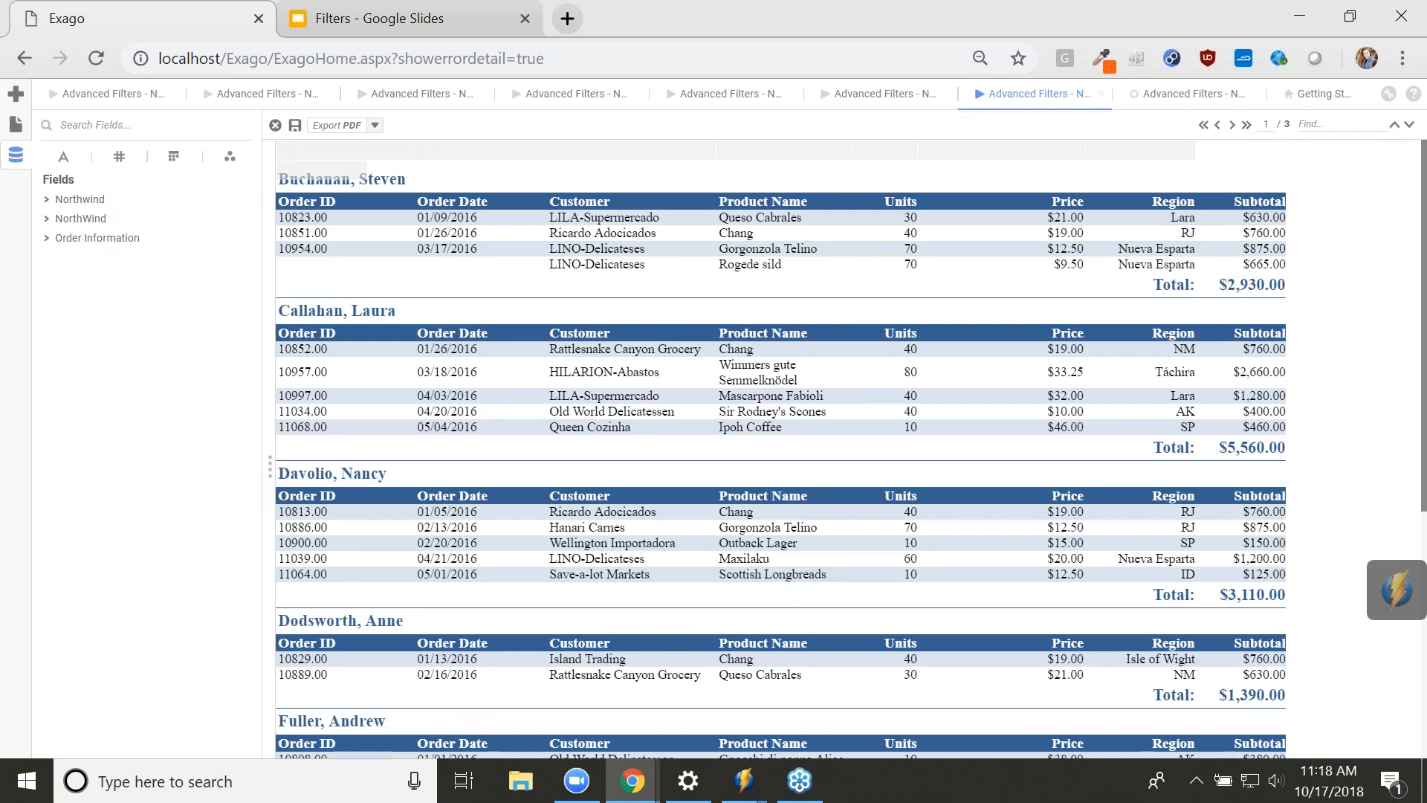
click(270, 468)
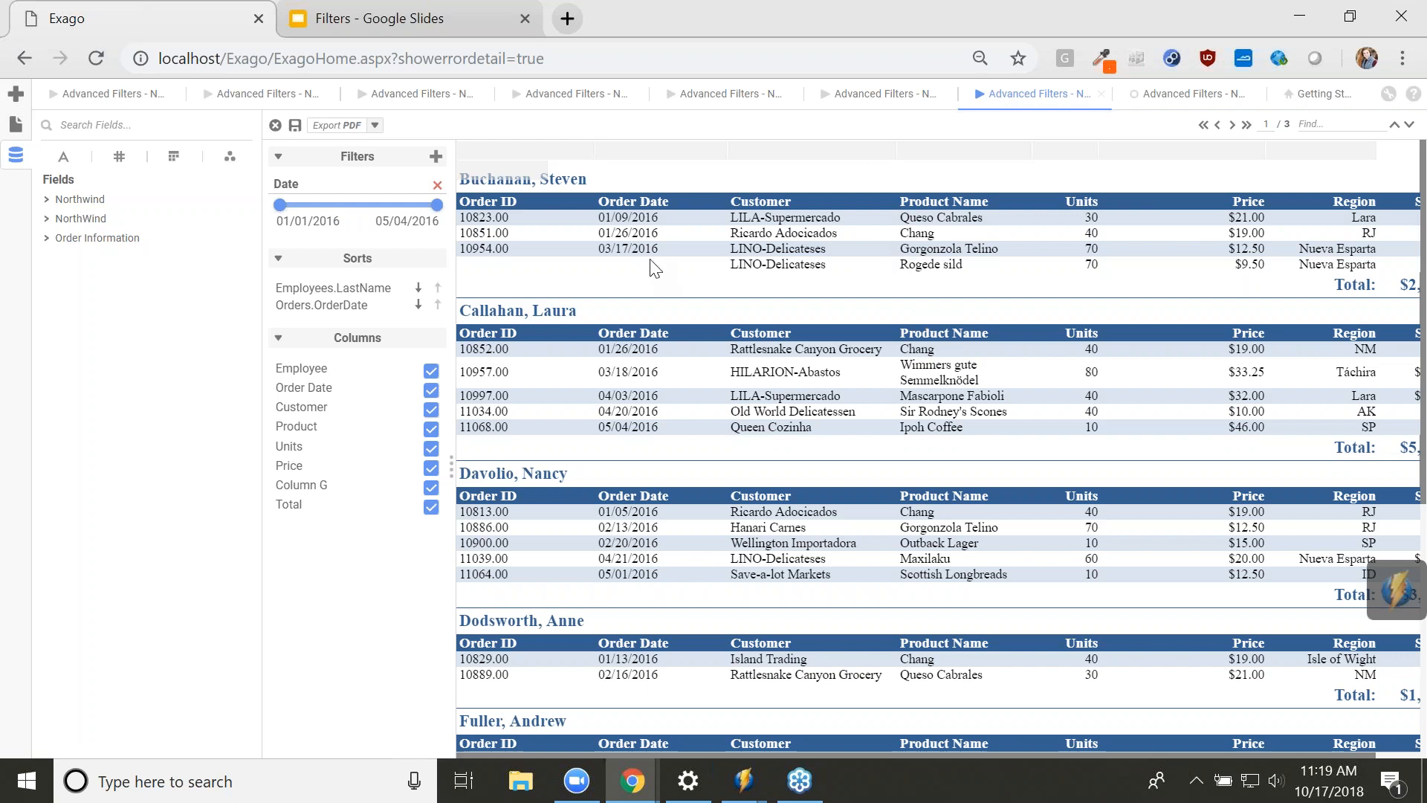
- Close the six older report output tabs, keeping the latest output and the report design open
middle_click(98, 98)
middle_click(98, 97)
middle_click(98, 97)
middle_click(98, 97)
middle_click(98, 97)
middle_click(98, 97)
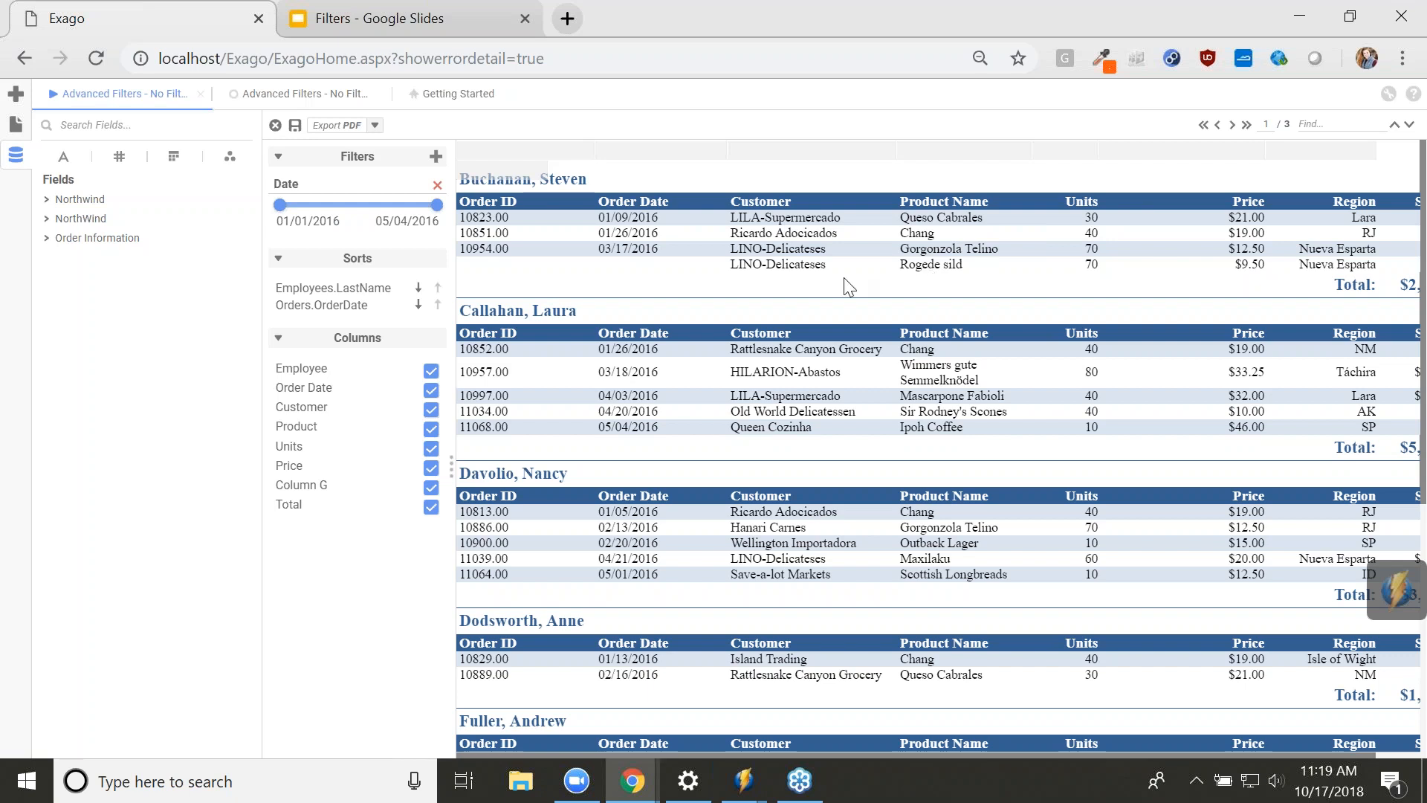
- Run the saved Advanced Filters report with its preset order date filter and expand the interactive filters beside the output
click(279, 96)
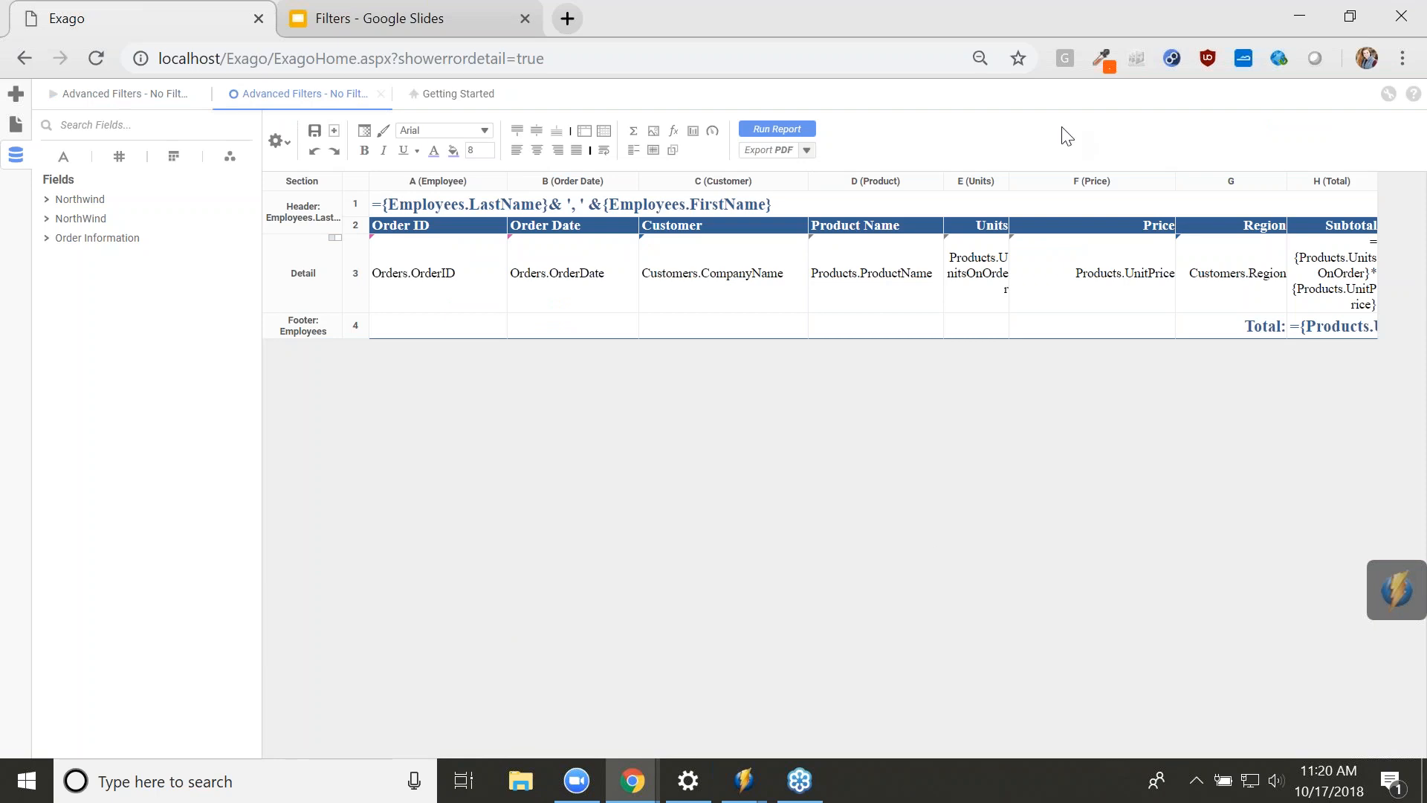
click(25, 134)
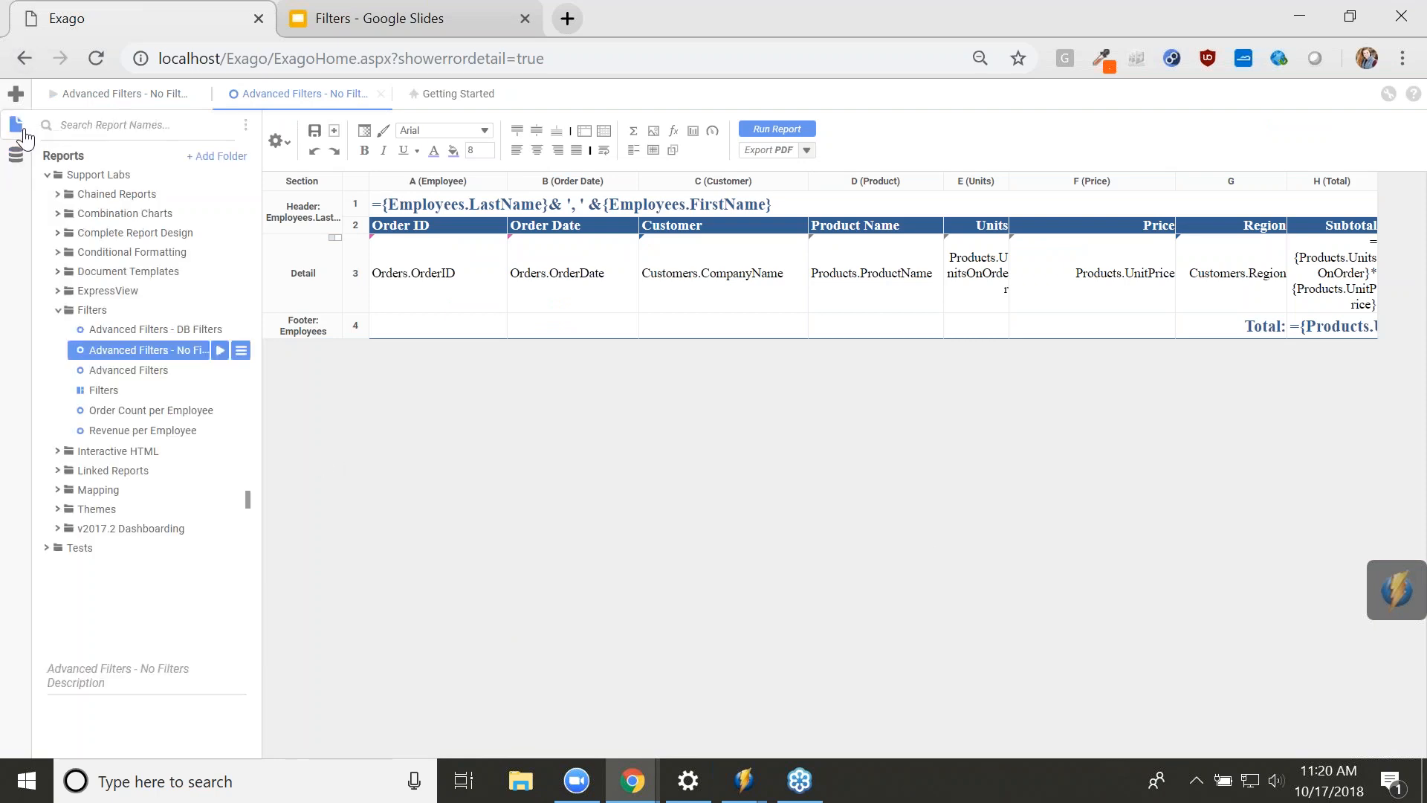
click(149, 370)
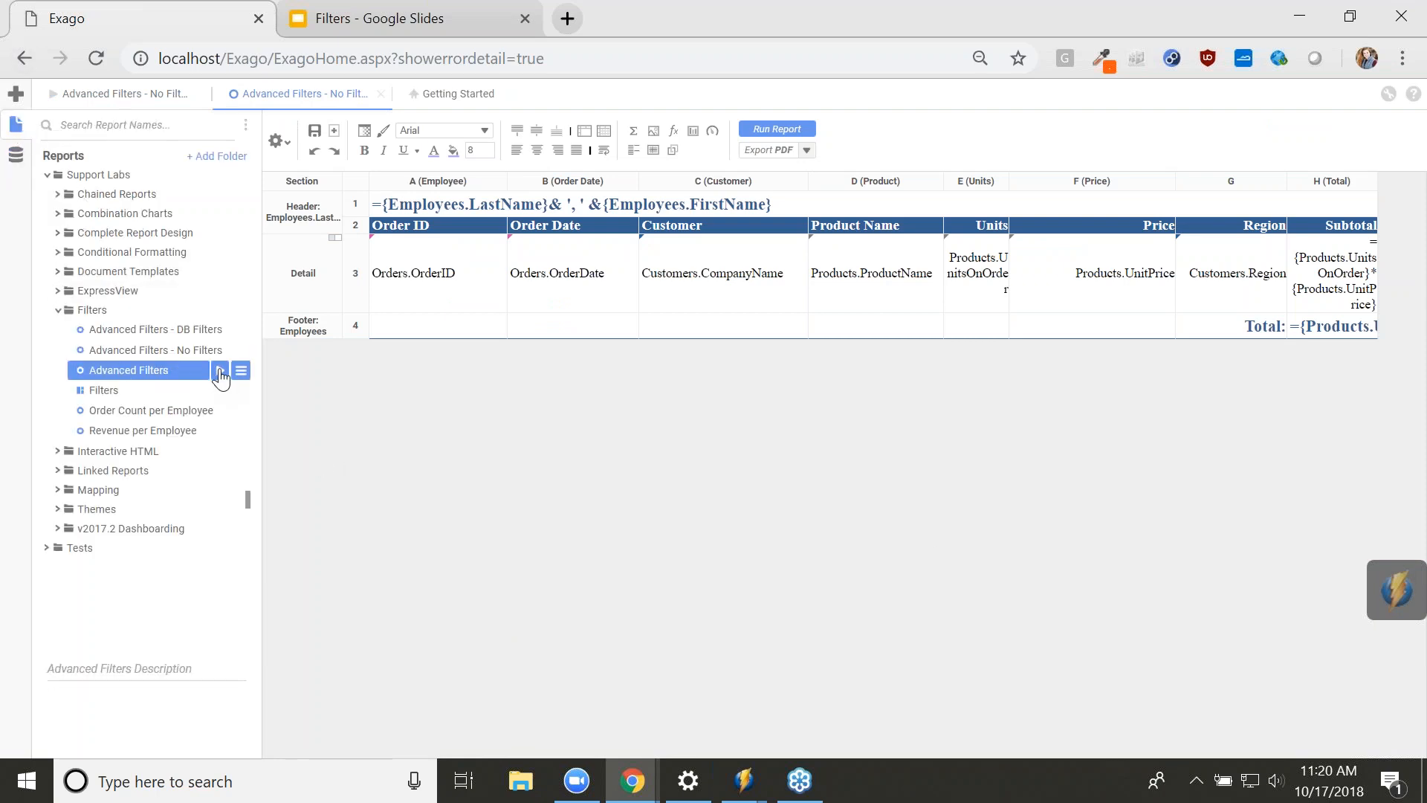
click(220, 370)
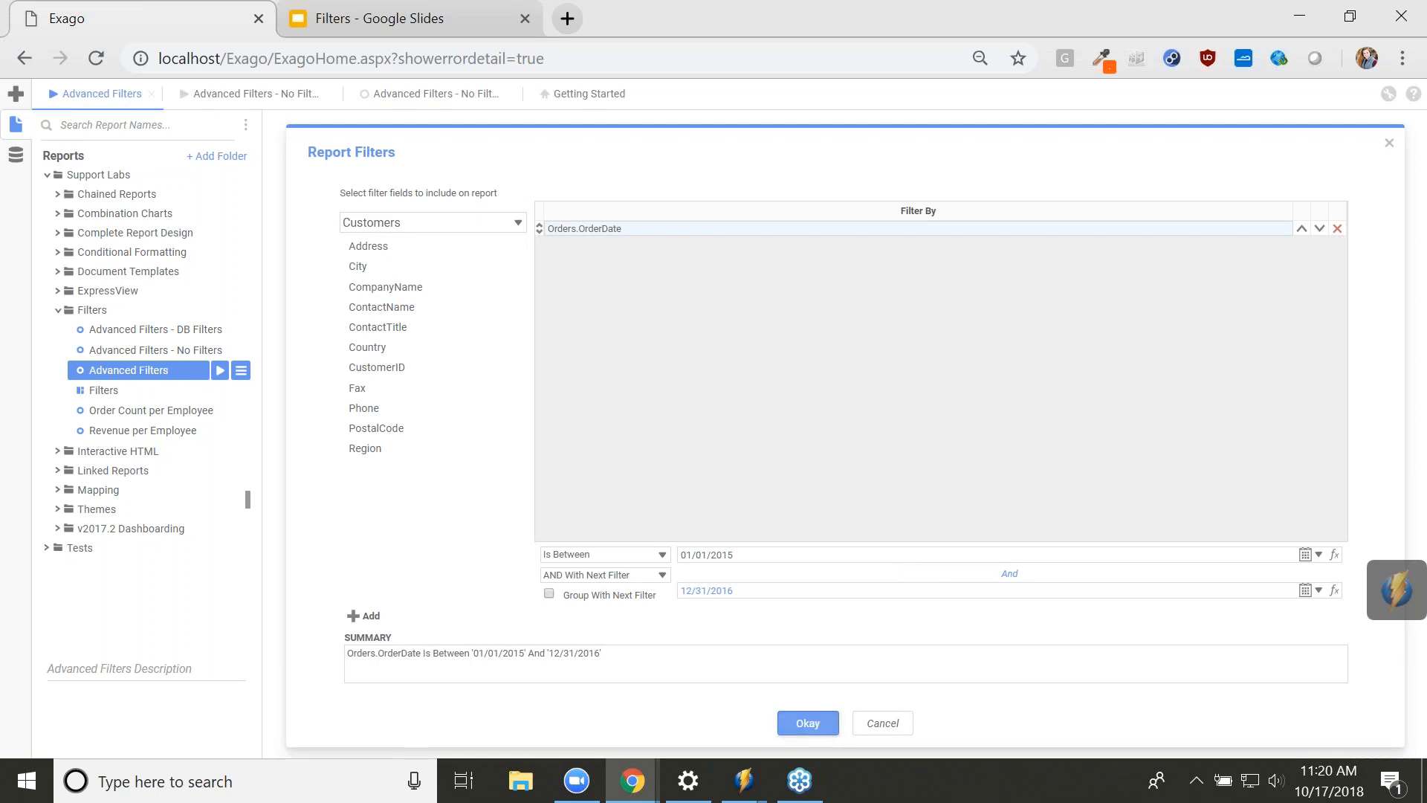
click(811, 724)
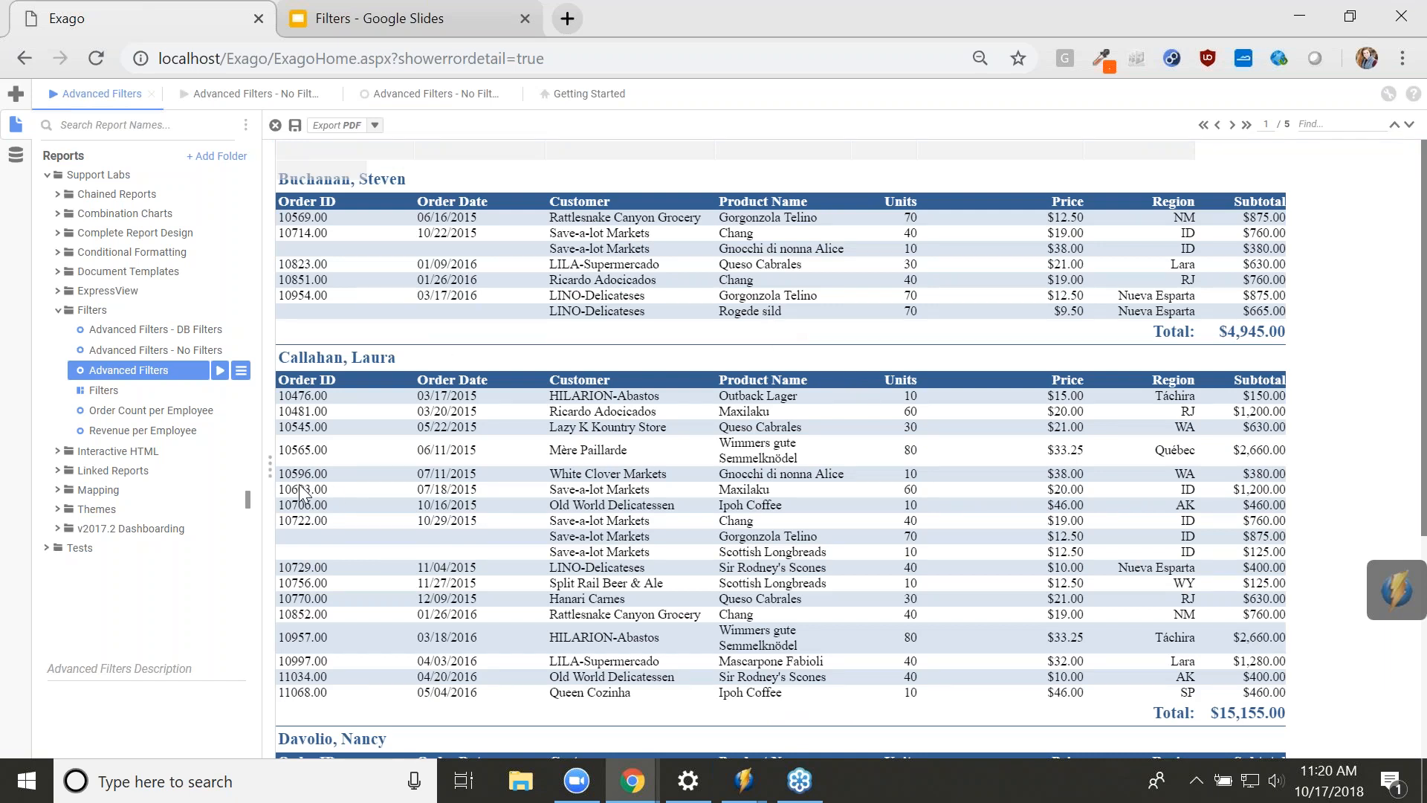
click(270, 467)
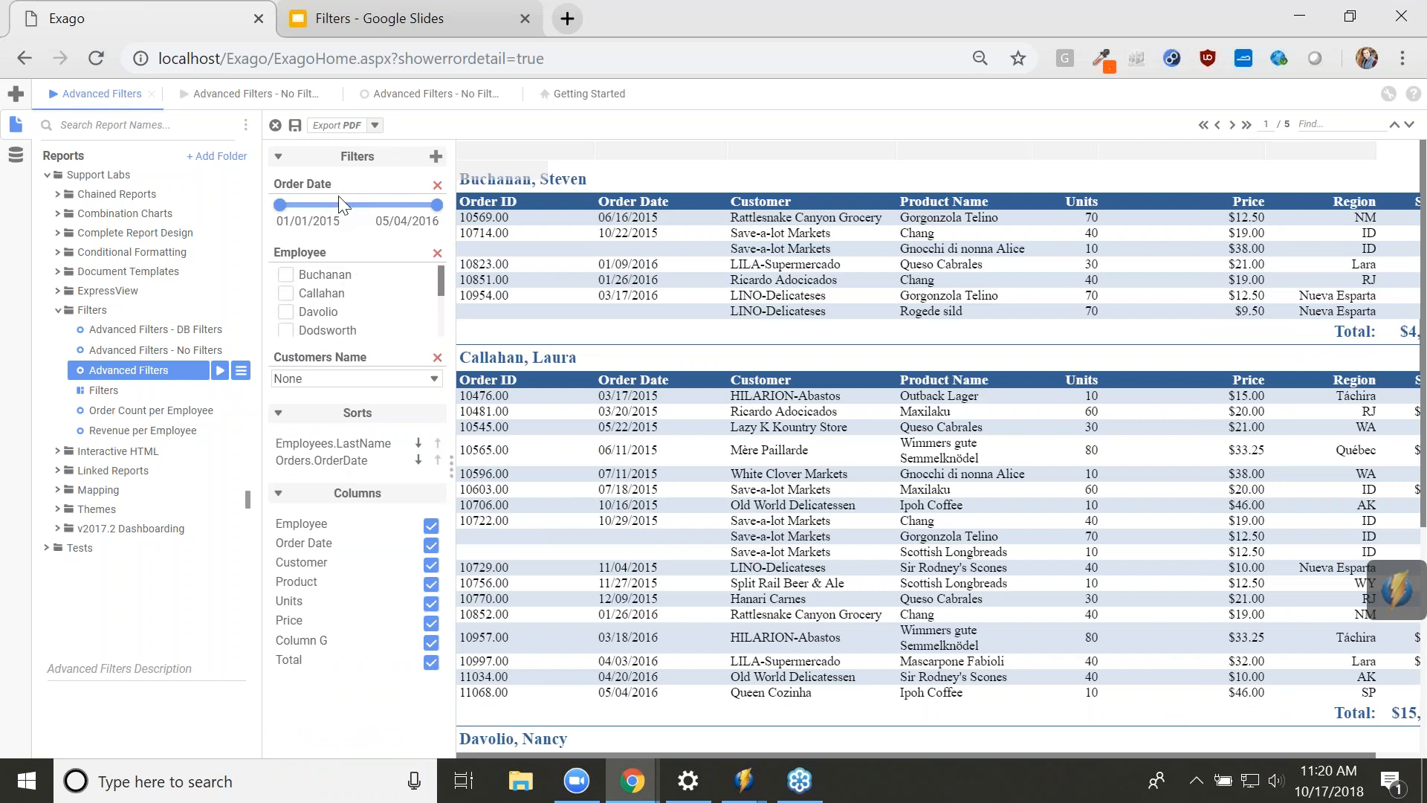
scroll(365, 306, down, 2)
scroll(368, 308, up, 2)
- Return to the report design and review the OrderDate interactive filter in the Report Viewer options
click(401, 93)
click(276, 142)
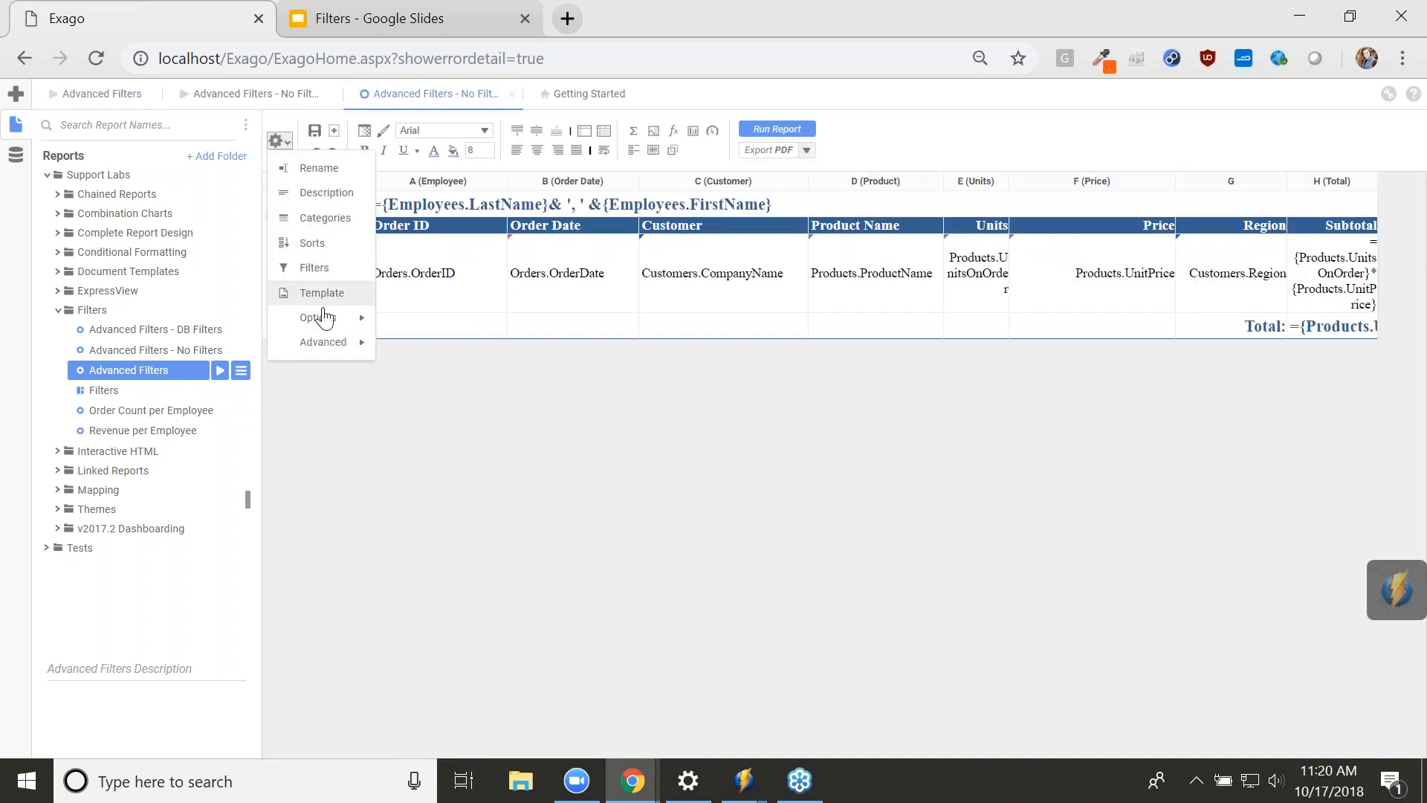
mouse_move(357, 319)
click(452, 351)
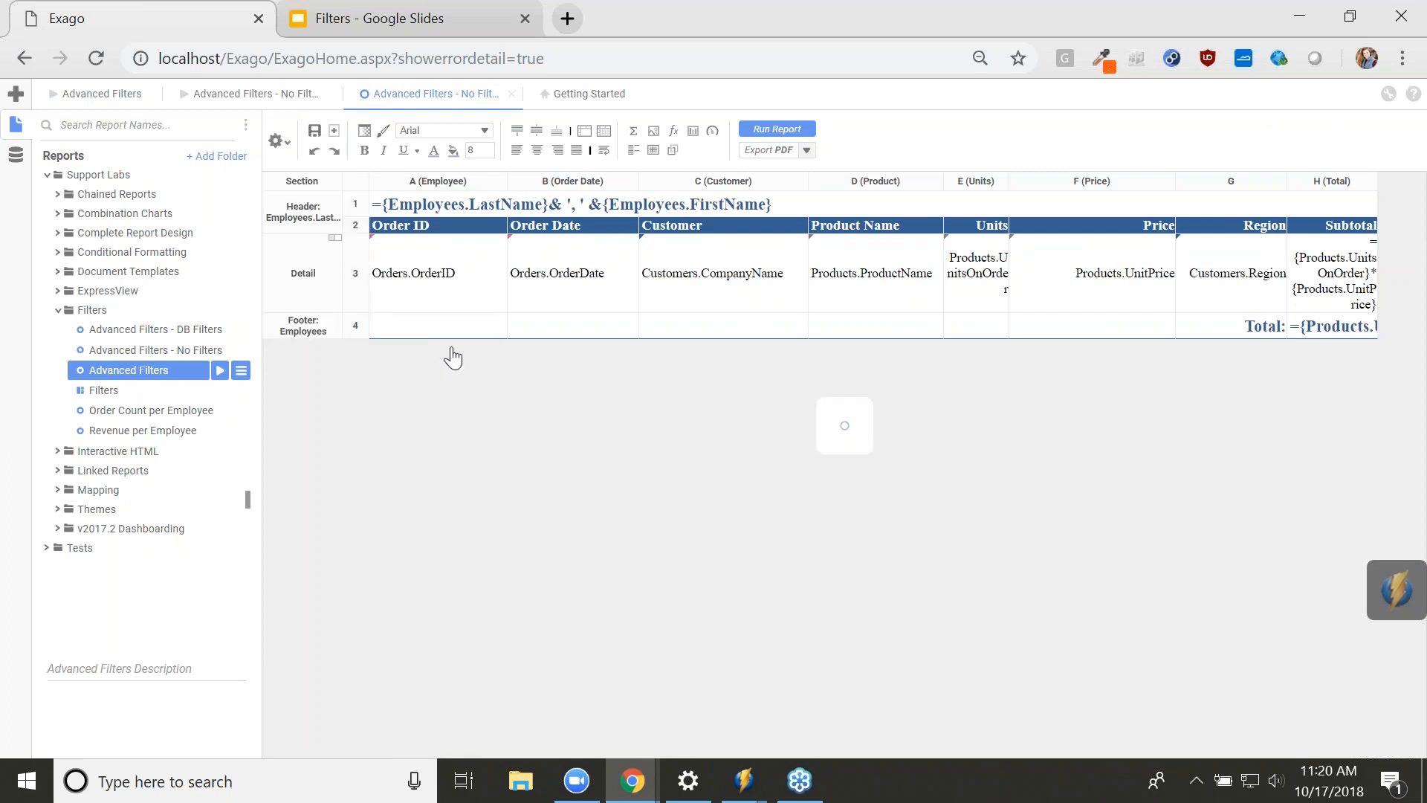
click(604, 210)
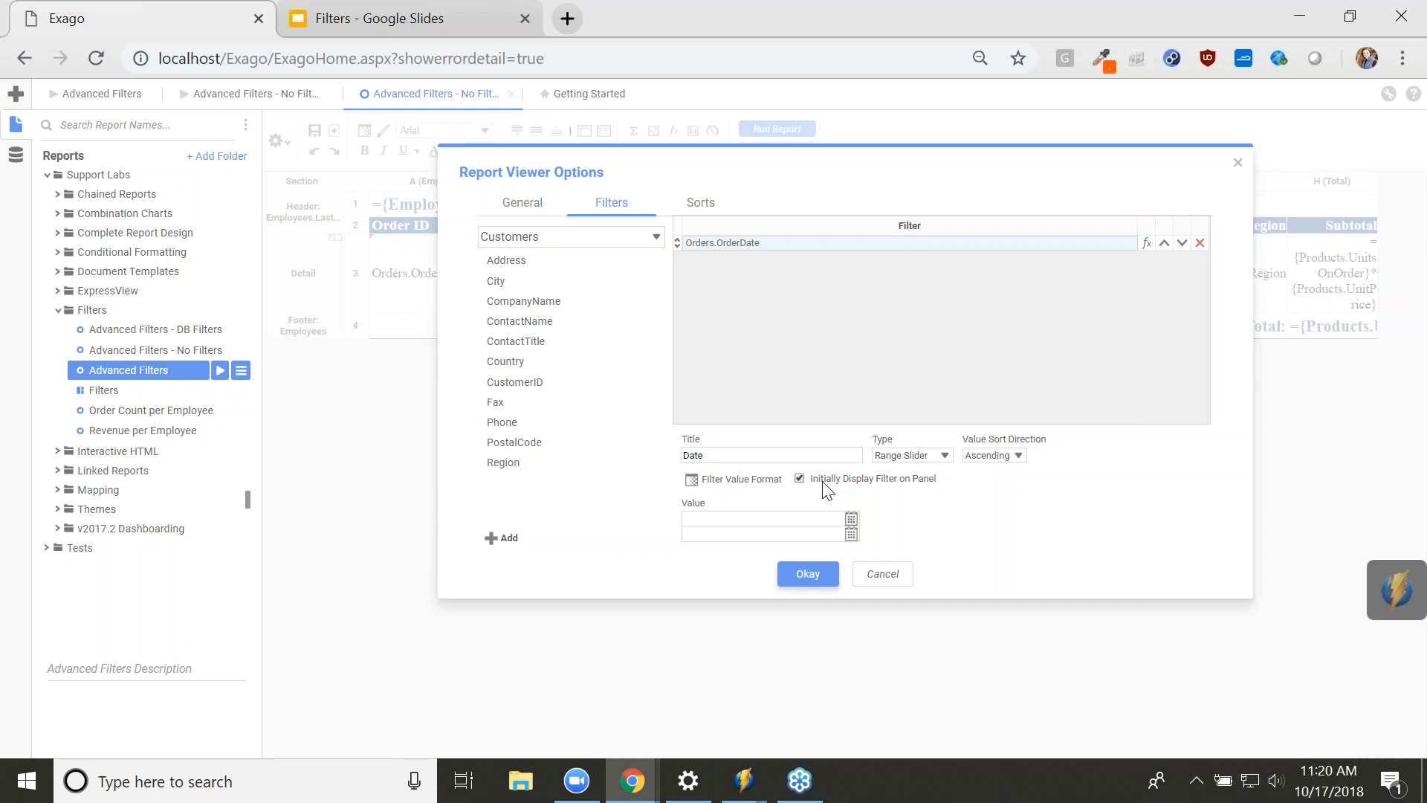
- Add the Country filter to the Advanced Filters output's interactive panel and check which further filters can be added
click(69, 96)
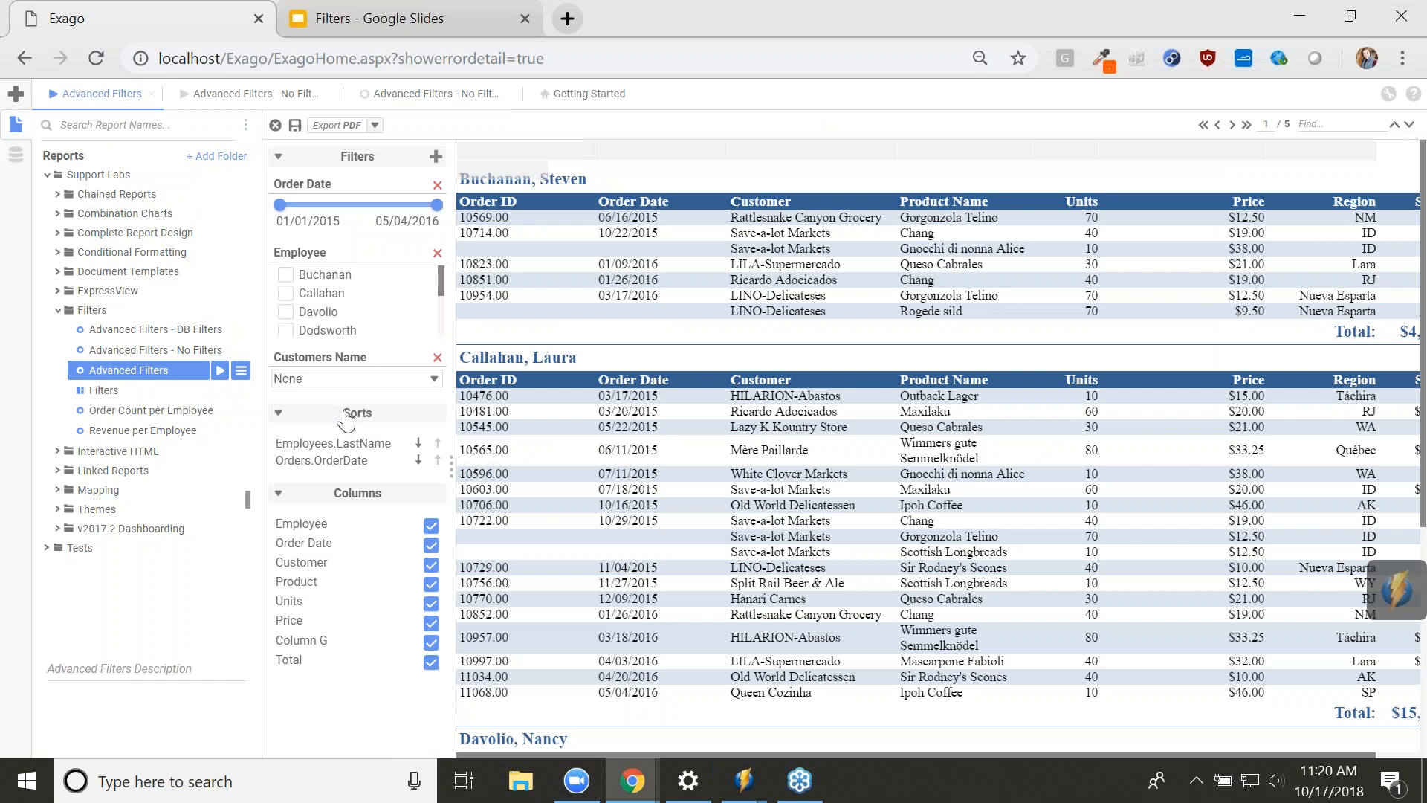
click(437, 162)
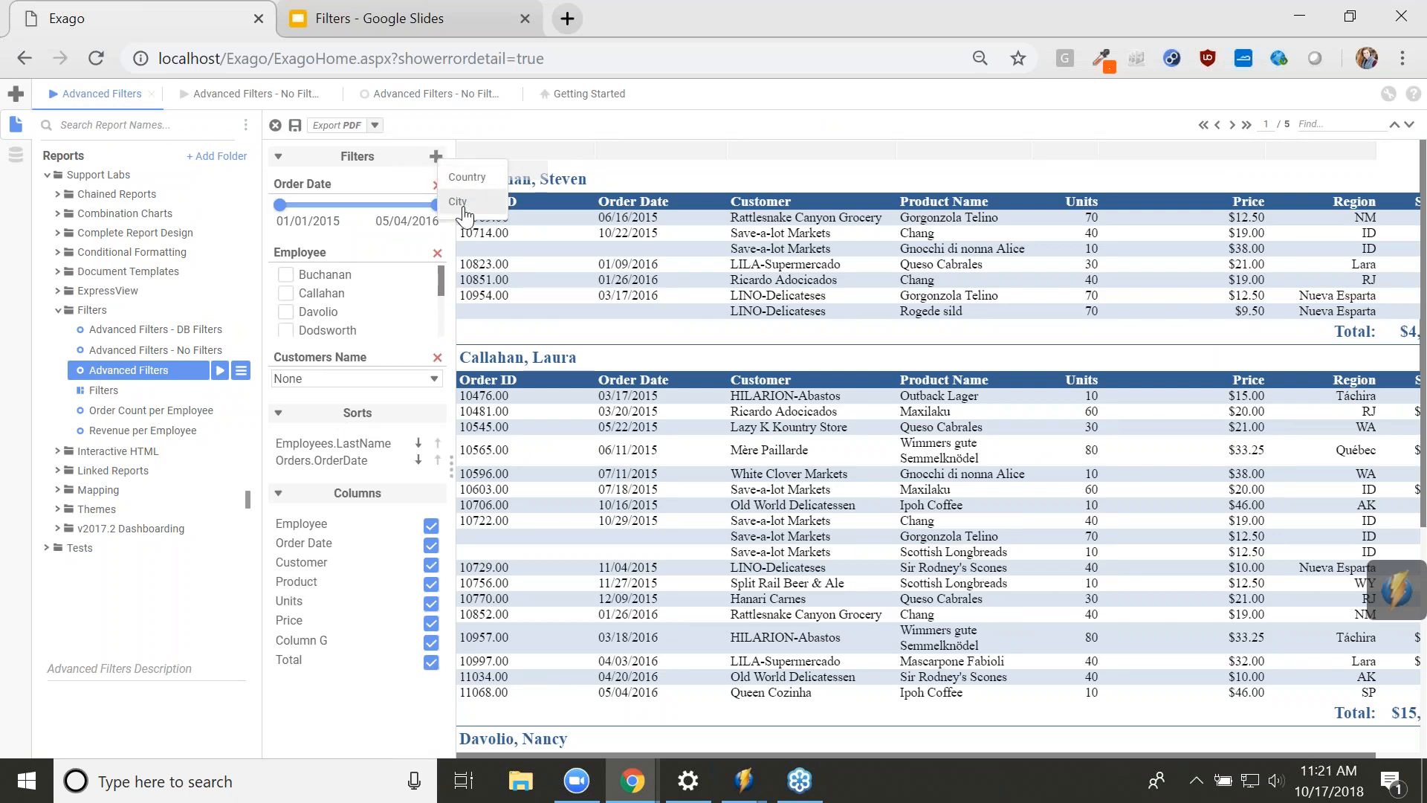
click(463, 177)
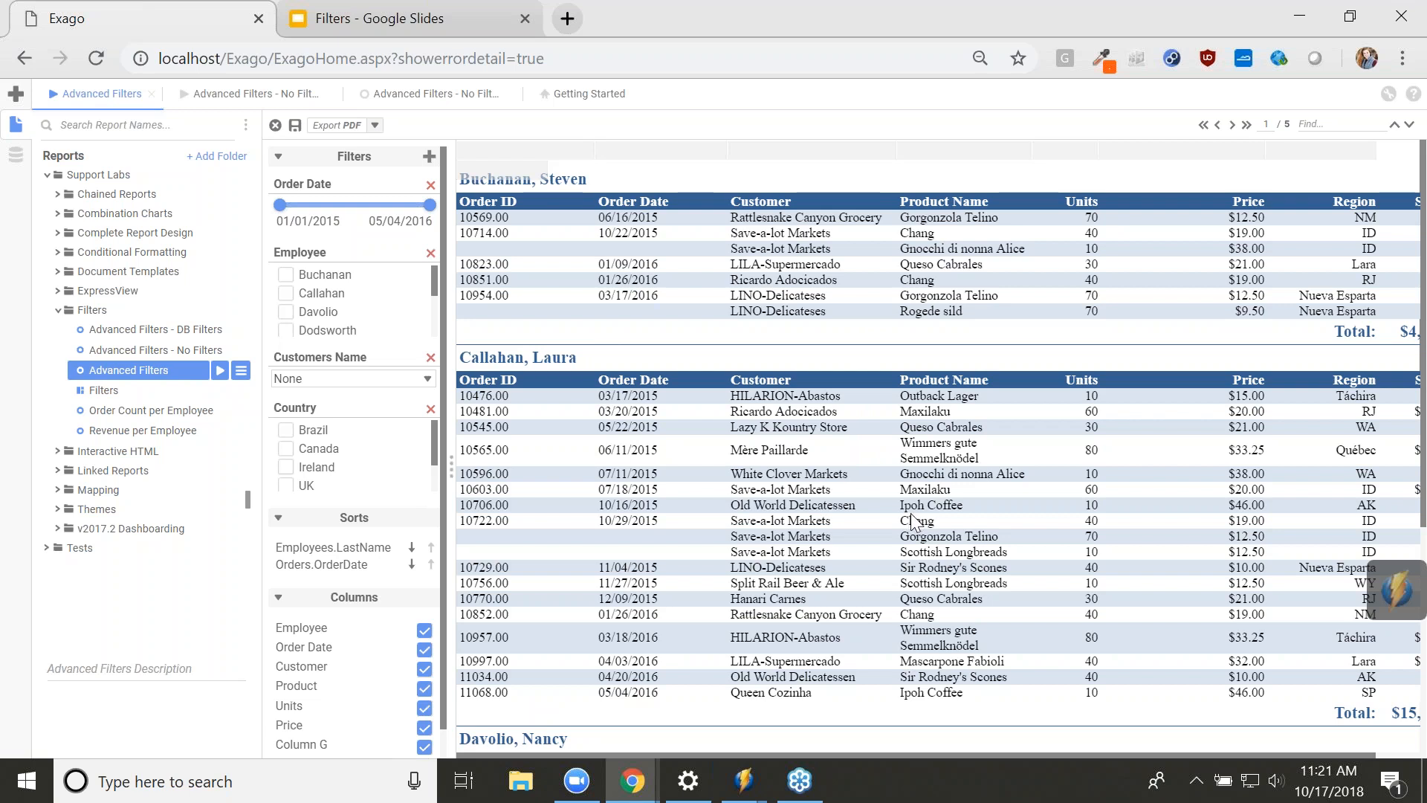
click(429, 157)
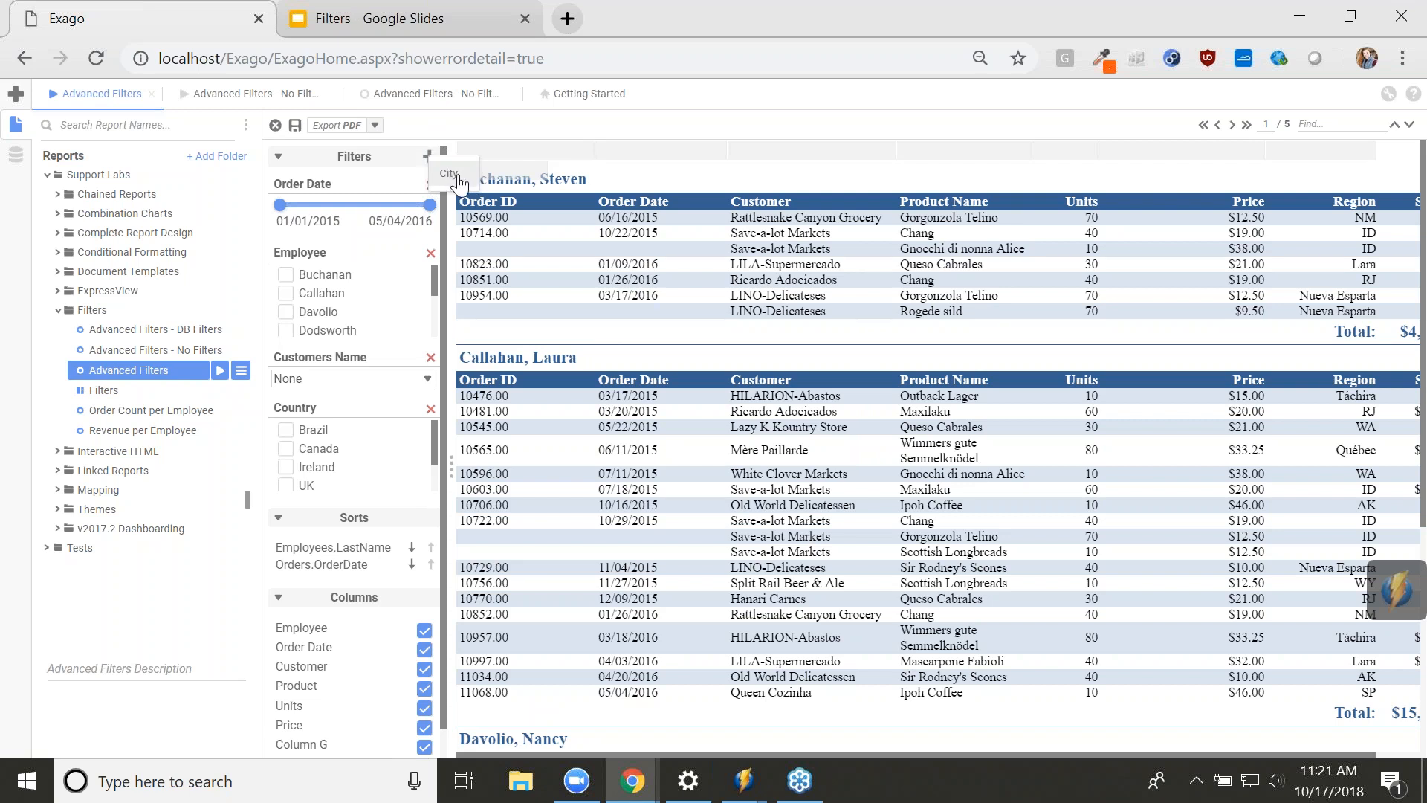
click(384, 168)
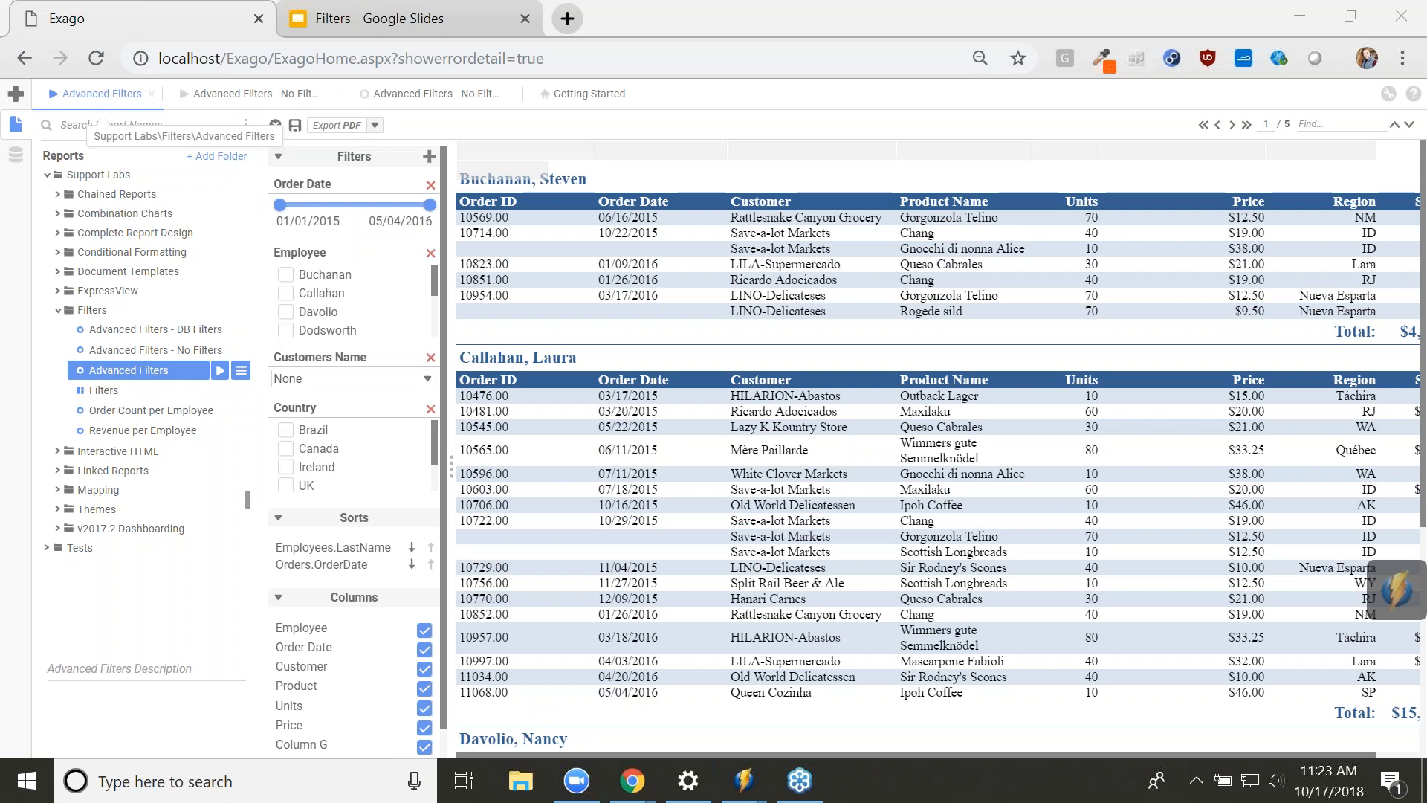
- Close all open report outputs and the report design, leaving only the Getting Started page
click(884, 427)
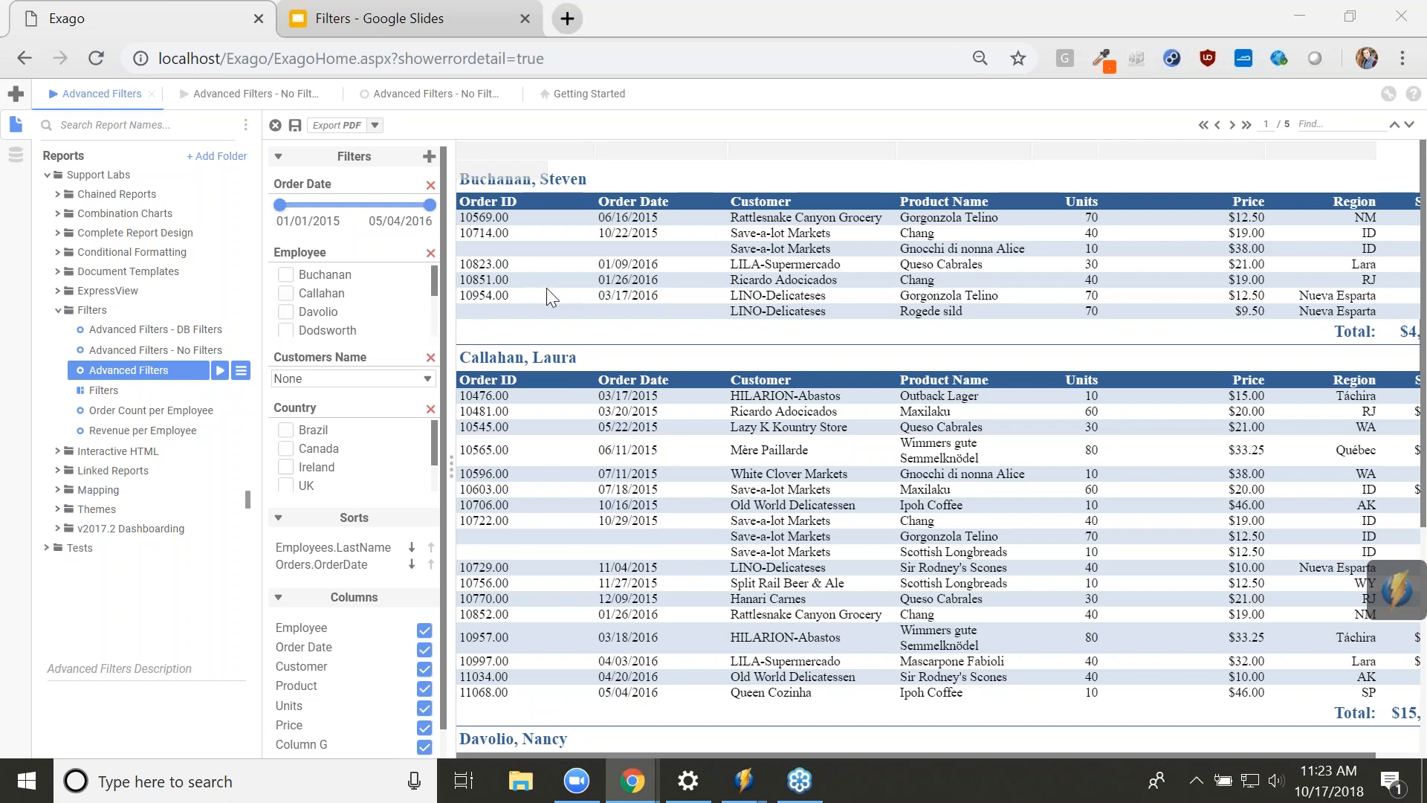
click(148, 95)
click(200, 94)
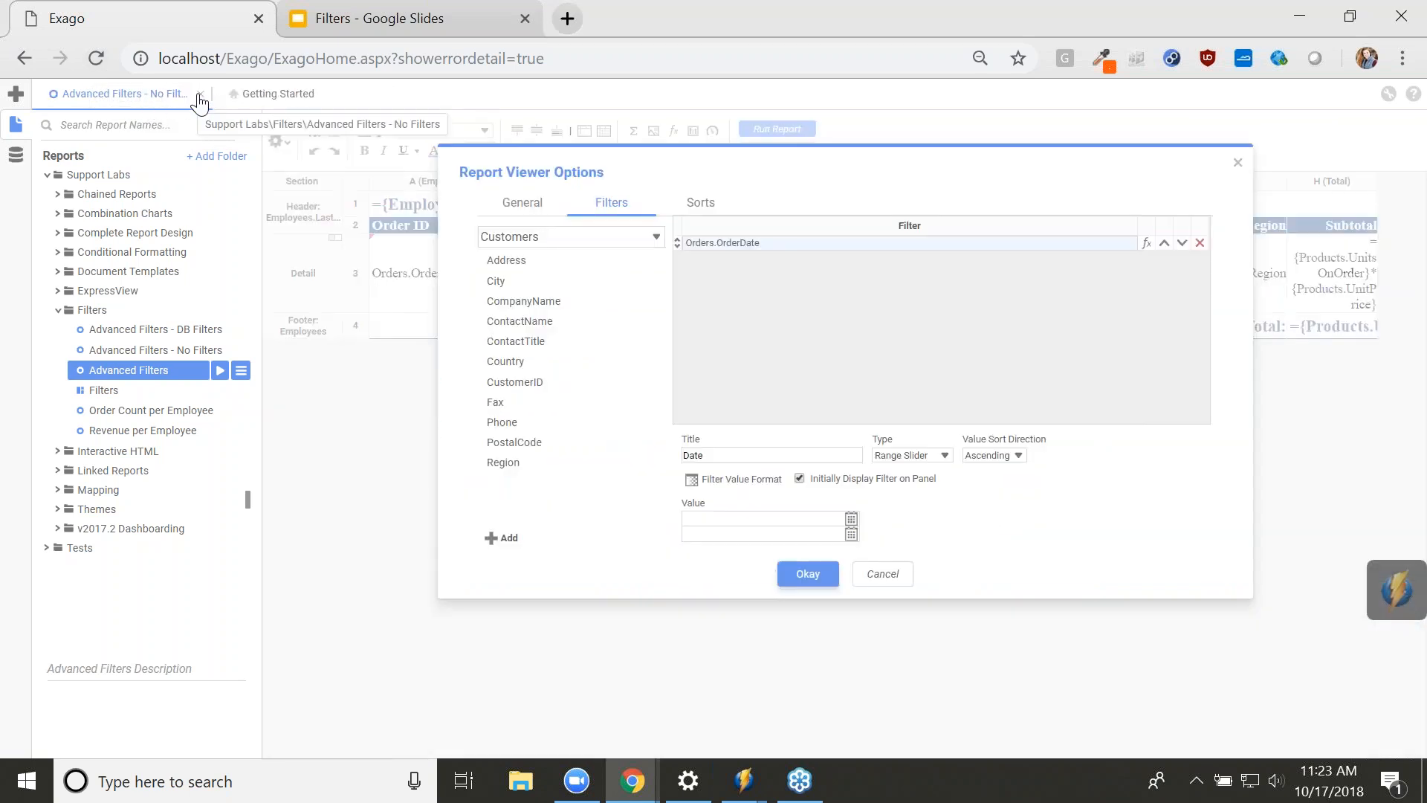
click(200, 95)
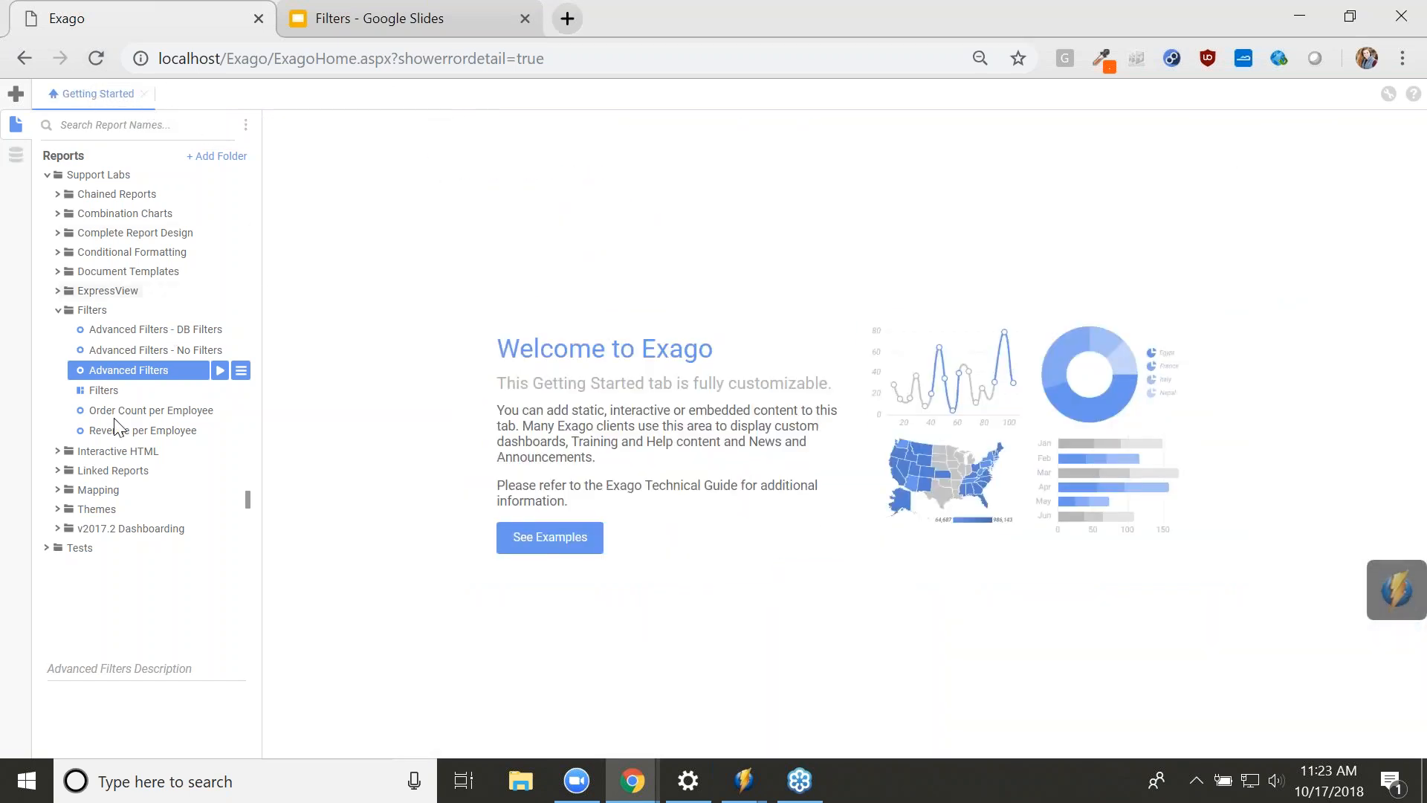
- Open the Filters dashboard for editing and select its Orders by Employee tile, followed by its Revenue per Employee tile
double_click(109, 390)
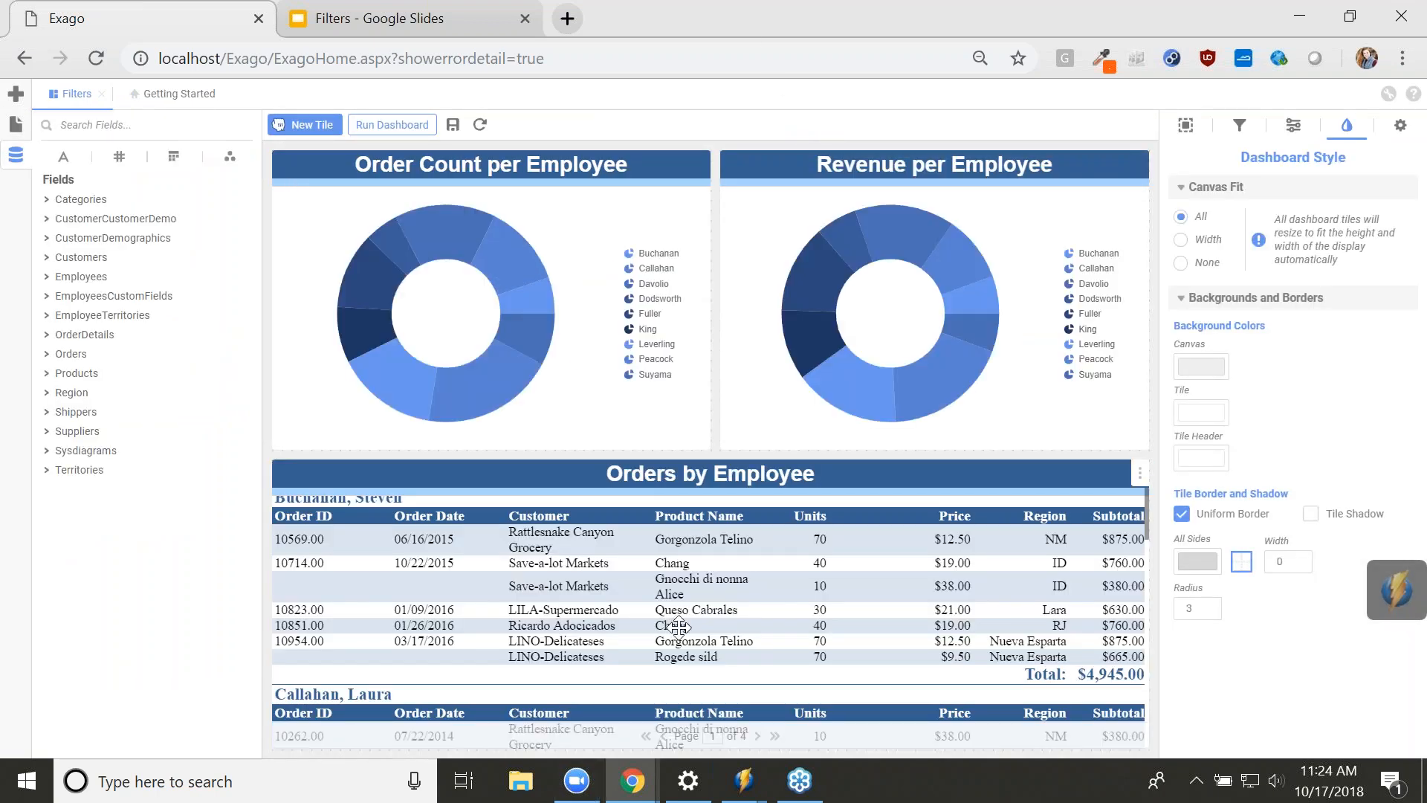
click(707, 632)
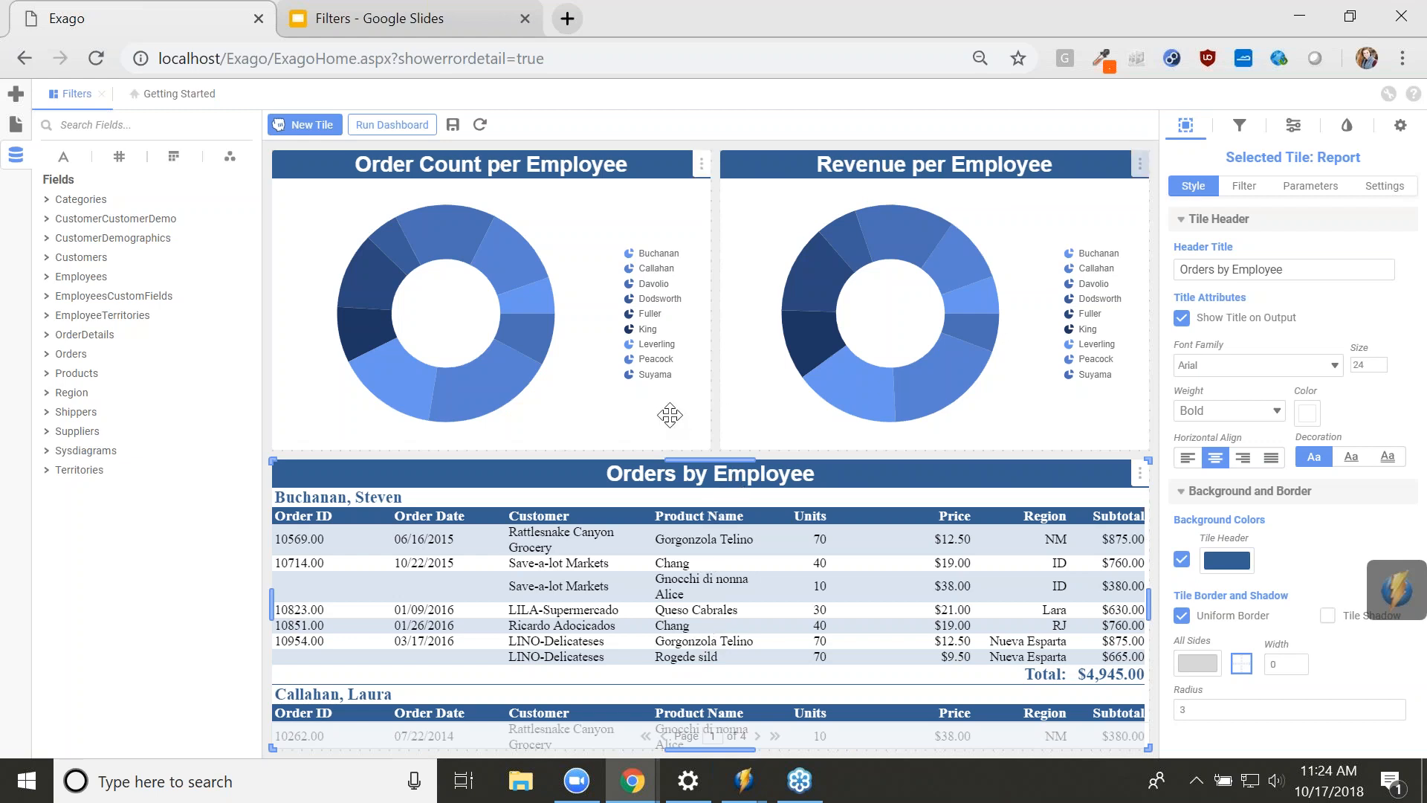
click(772, 394)
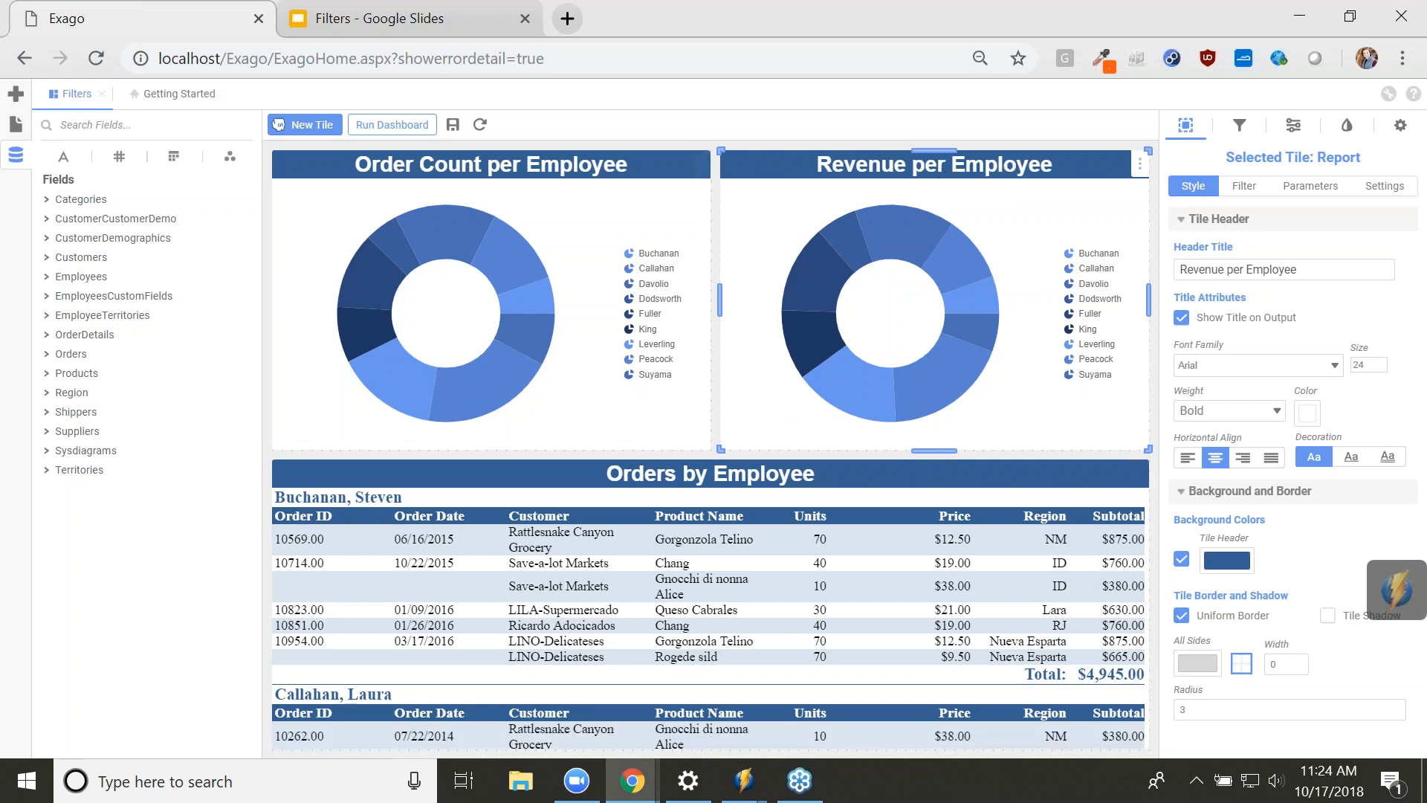
- Open the Order Count per Employee report design and inspect its Orders.OrderDate report filter
click(16, 123)
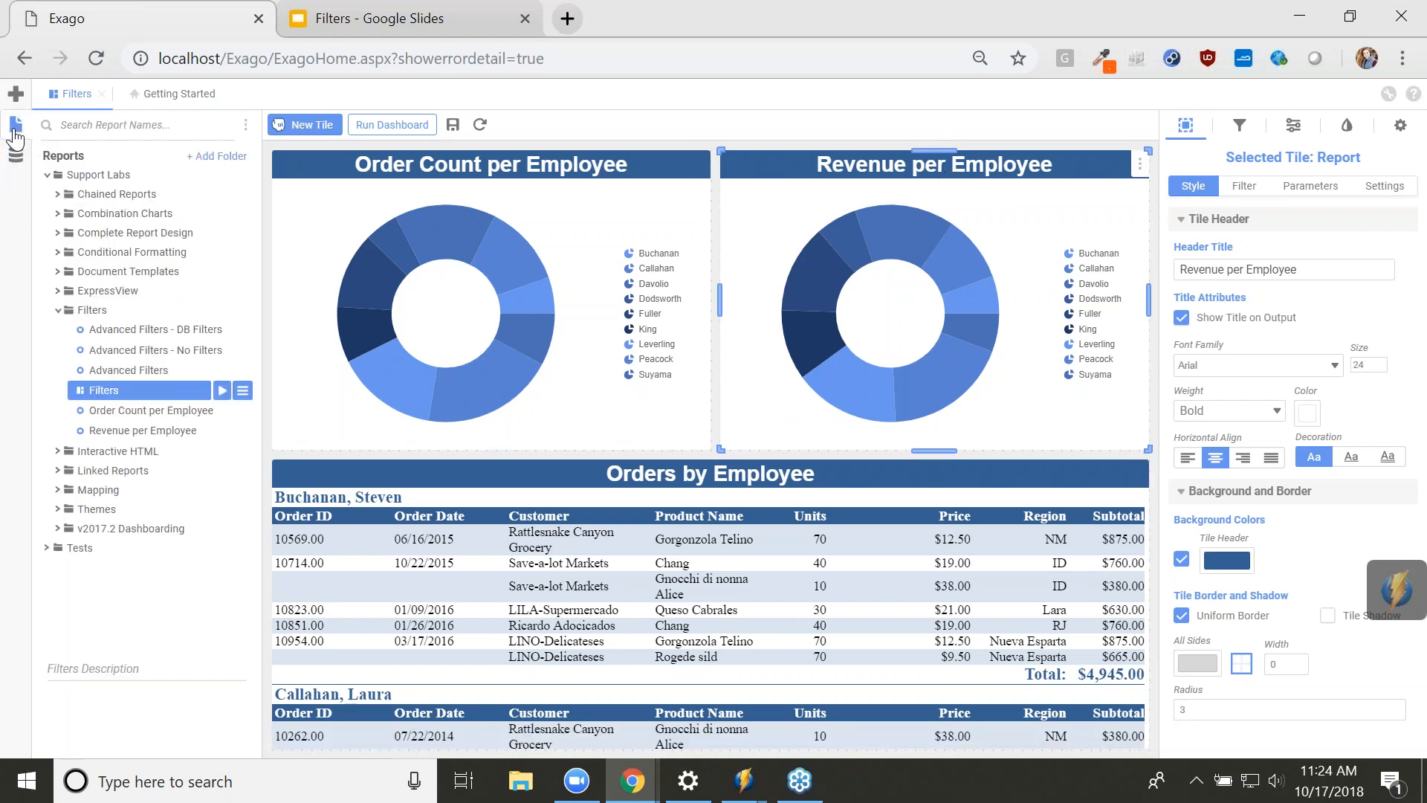
double_click(140, 409)
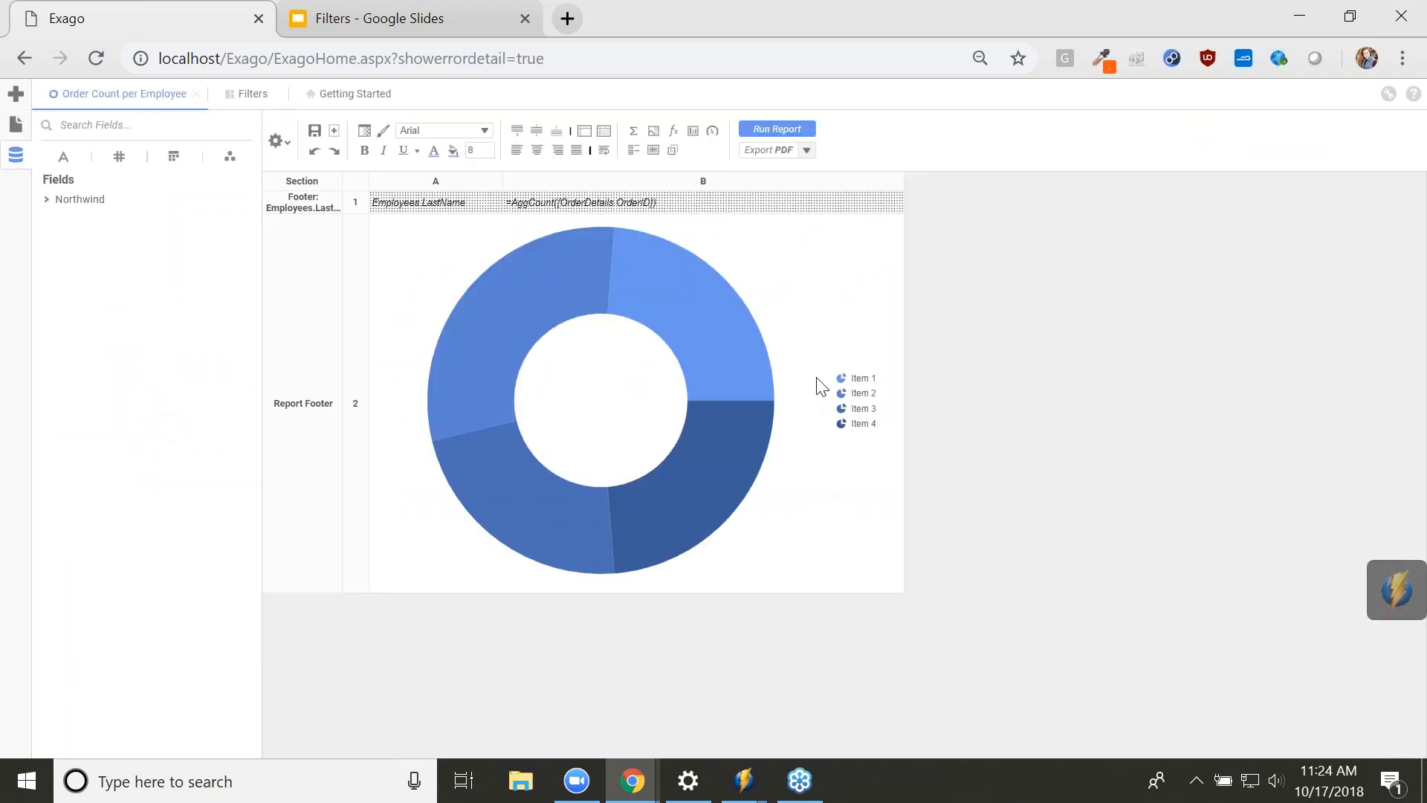
click(278, 141)
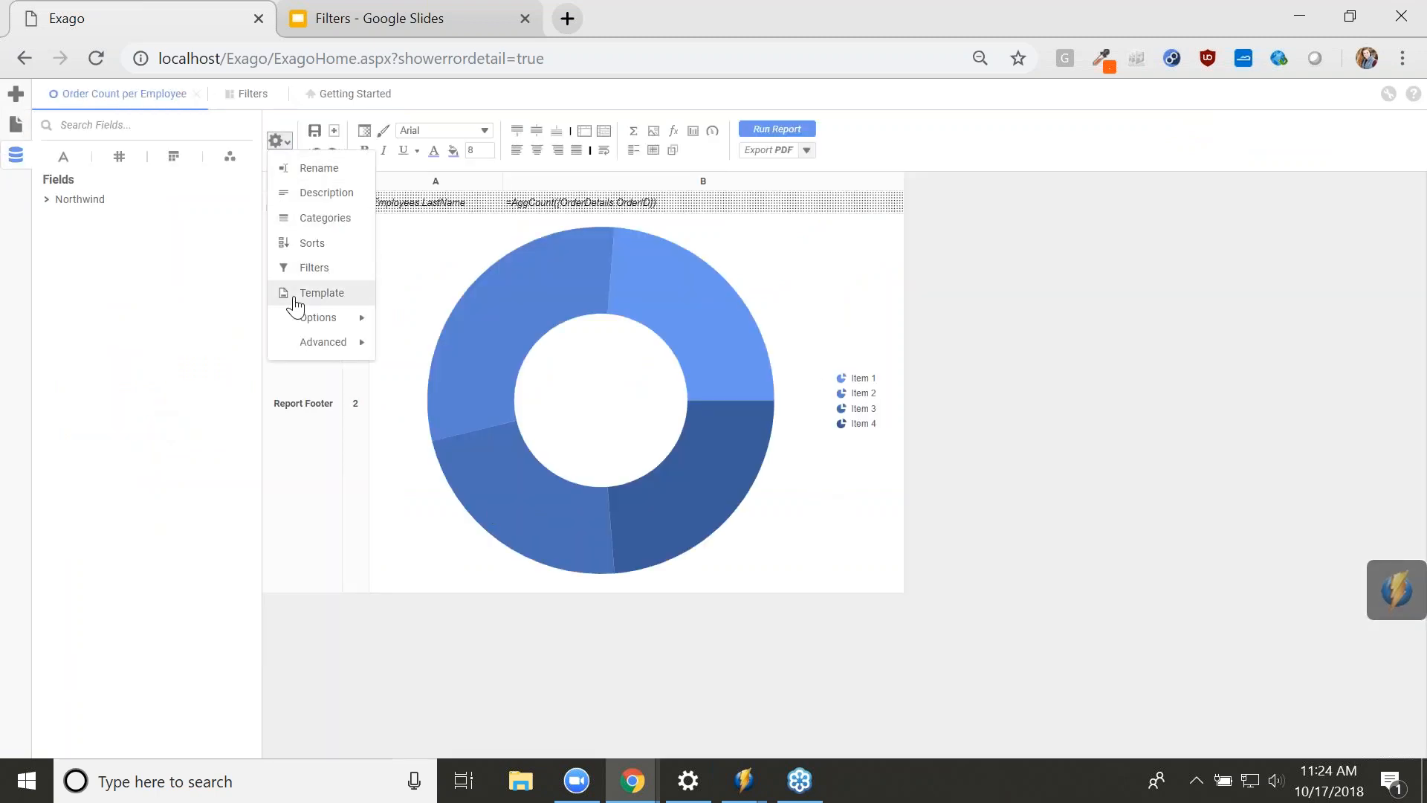
click(315, 269)
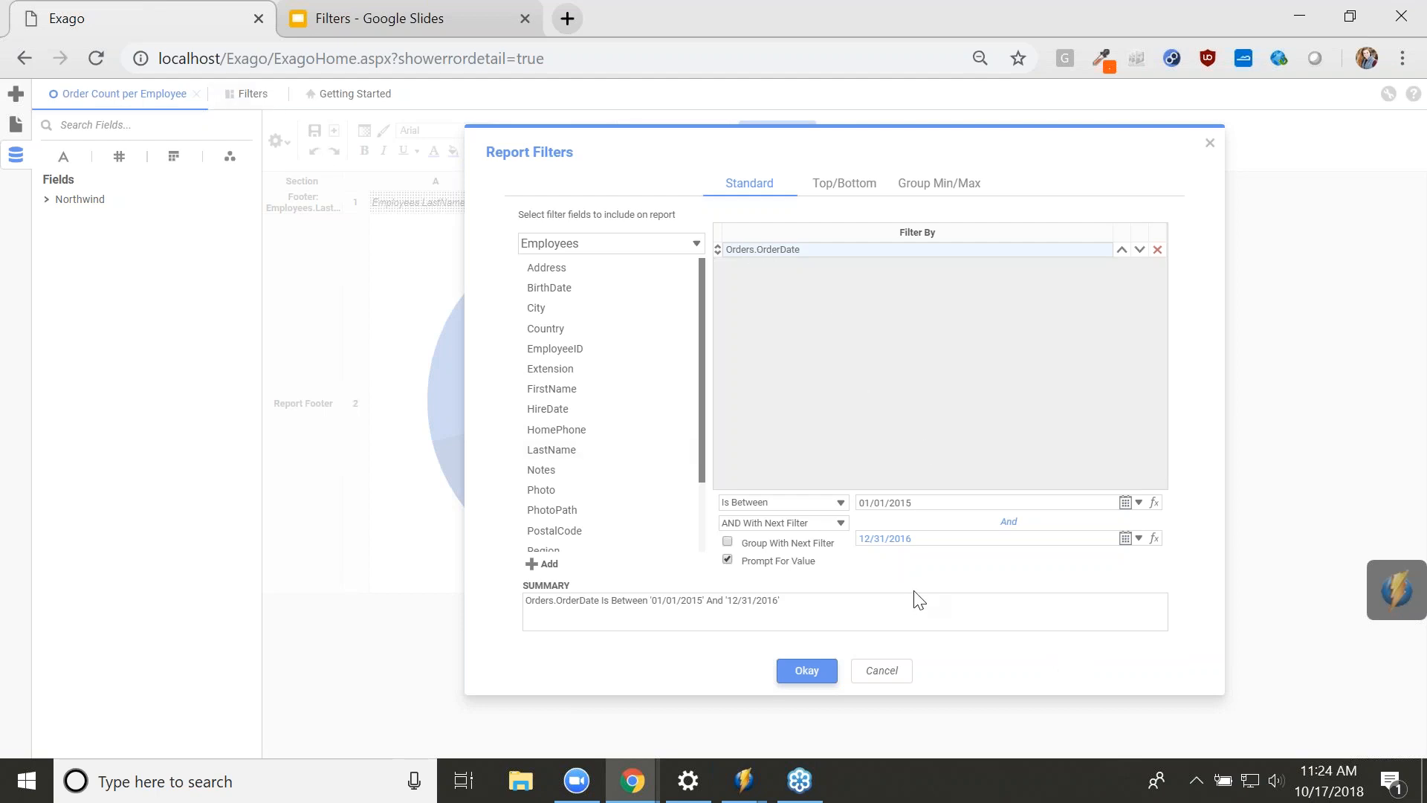
- Return to the Filters dashboard and make its preset Orders.OrderDate filter prompt for a value and show on output
click(232, 96)
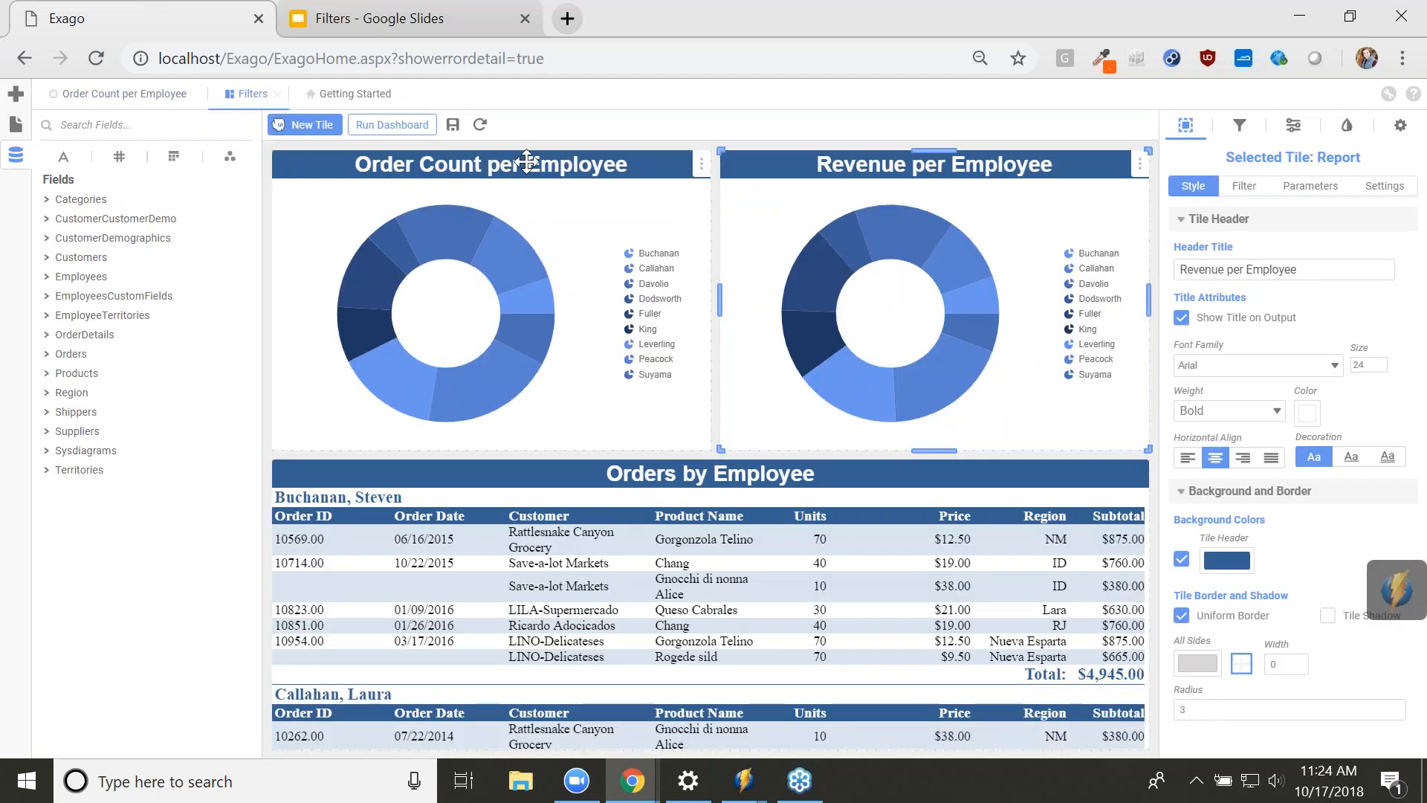
click(1239, 127)
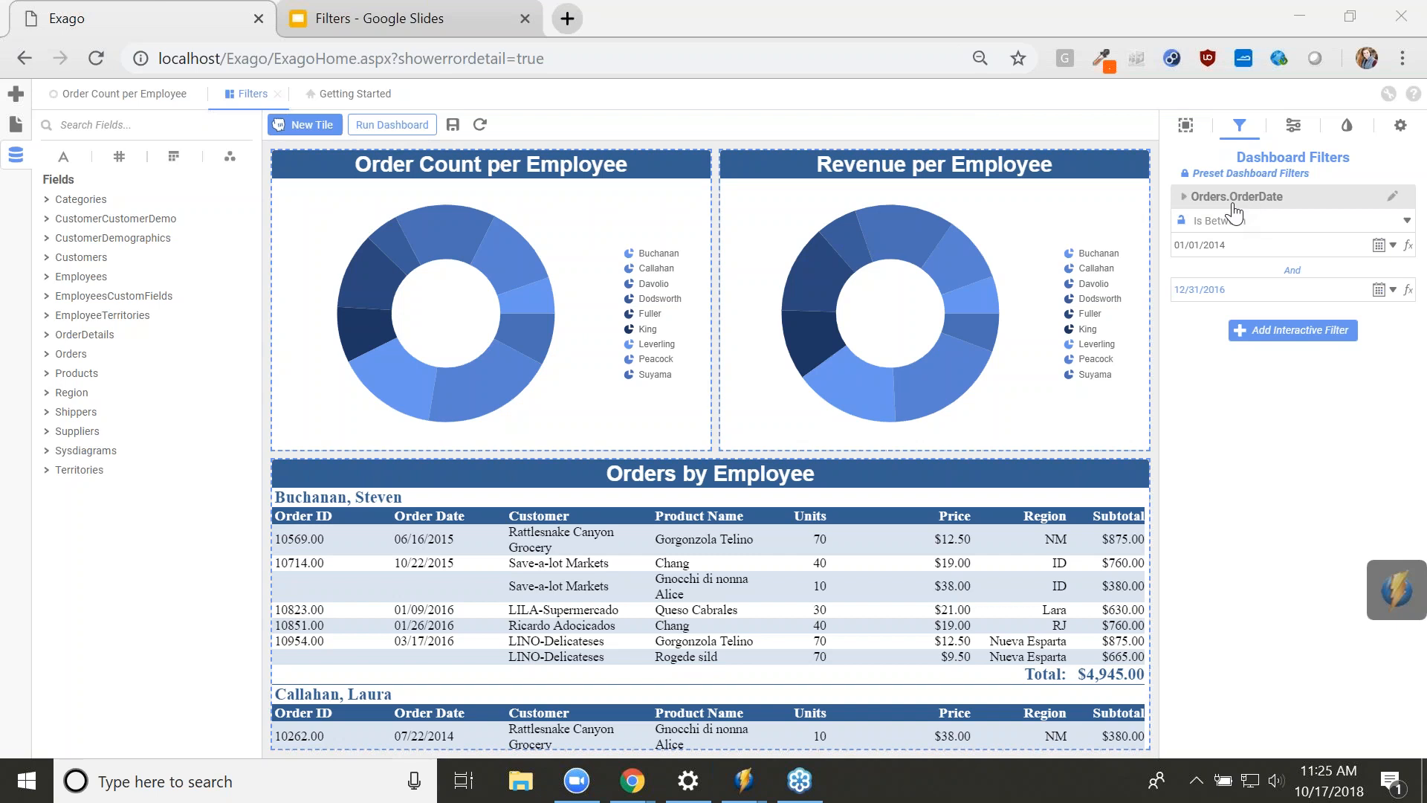
click(1185, 198)
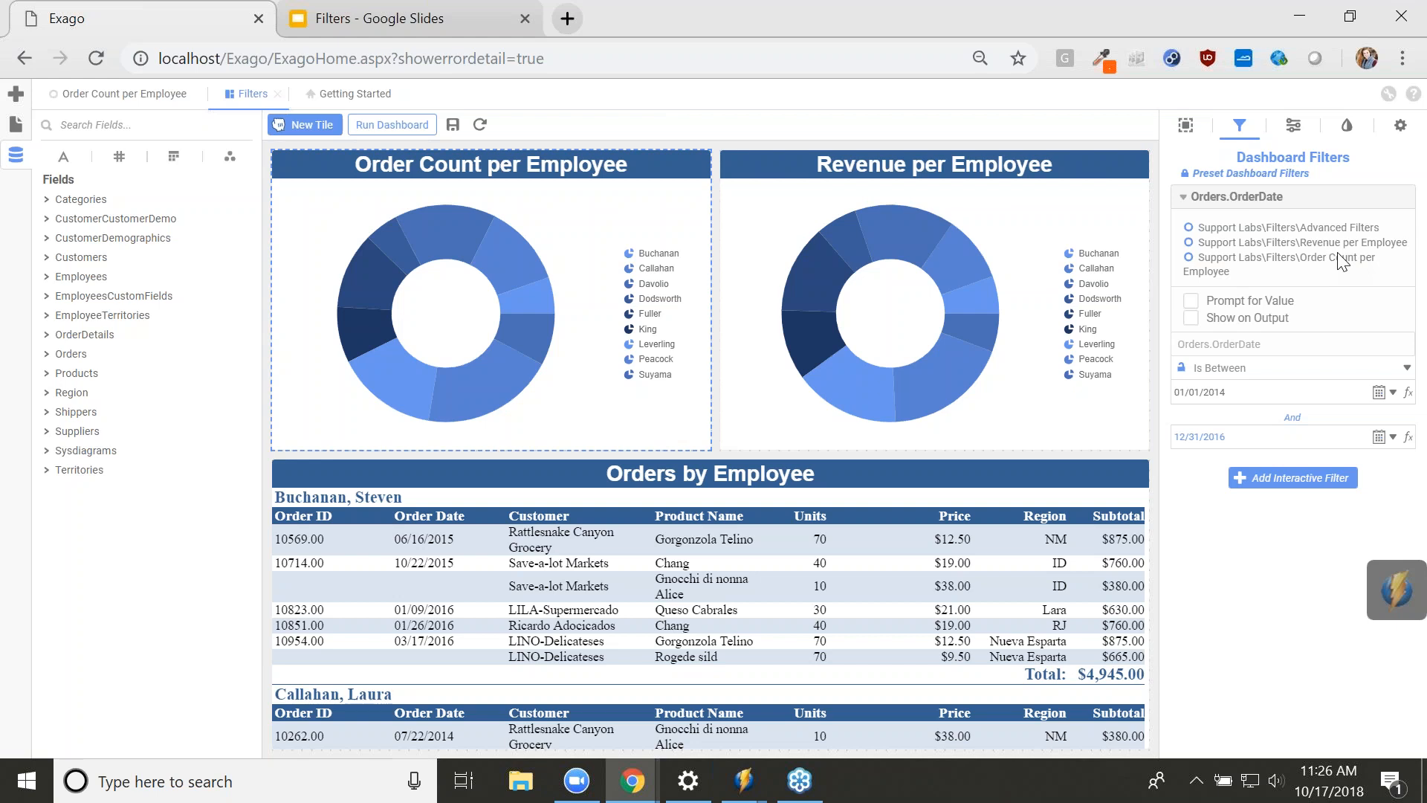
click(1228, 303)
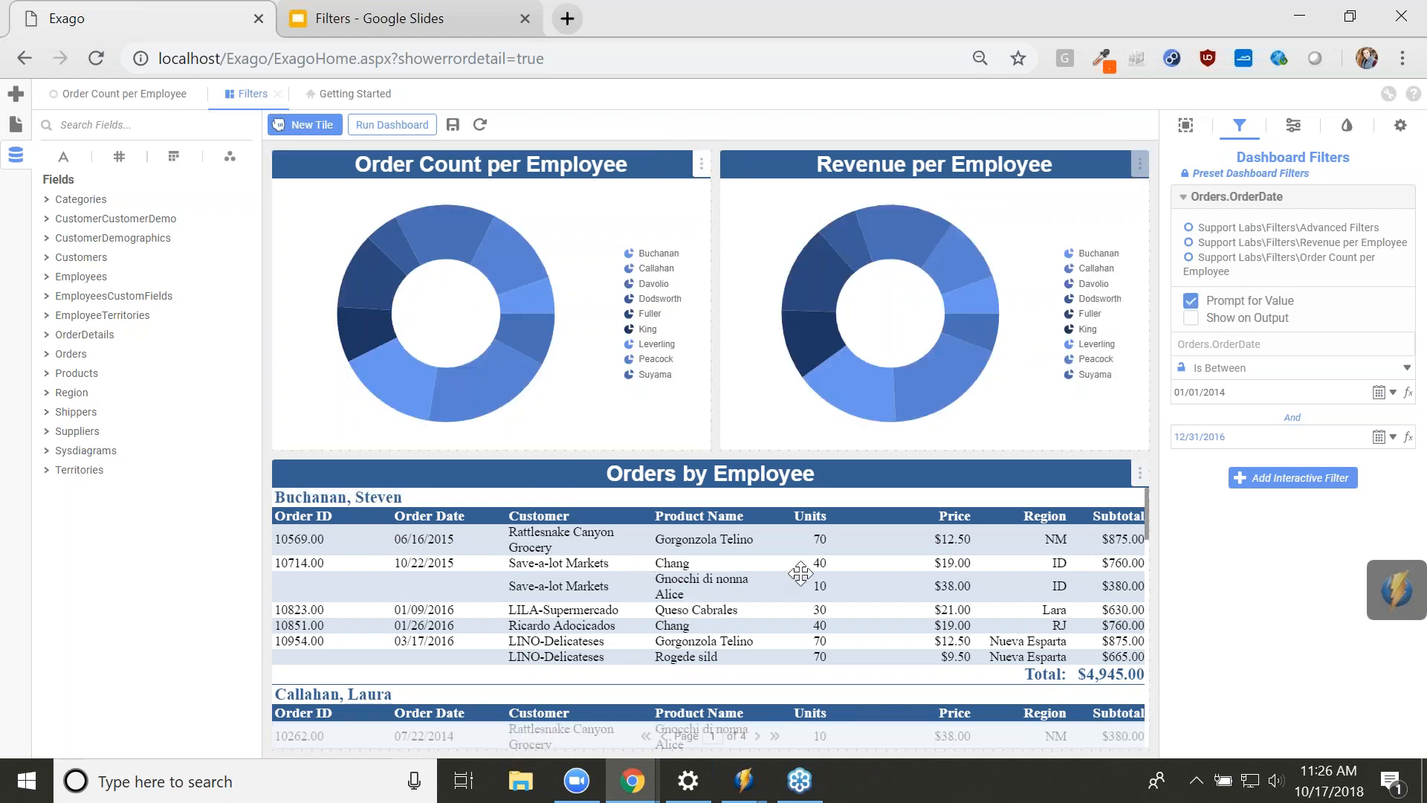
click(1229, 322)
- Add an interactive dashboard filter on Employees.LastName that applies to the Advanced Filters, Revenue per Employee and Order Count per Employee reports
click(1294, 484)
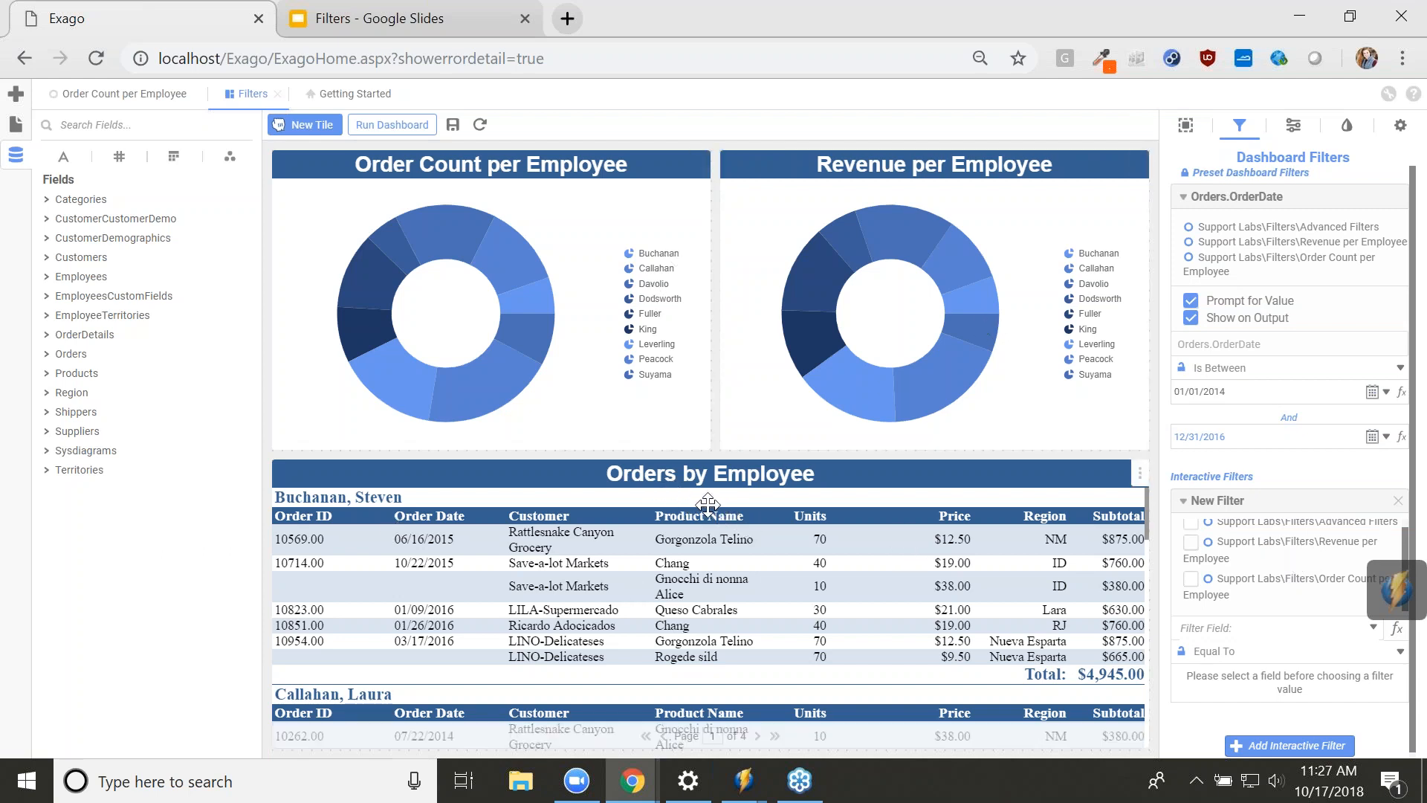
scroll(1290, 568, up, 1)
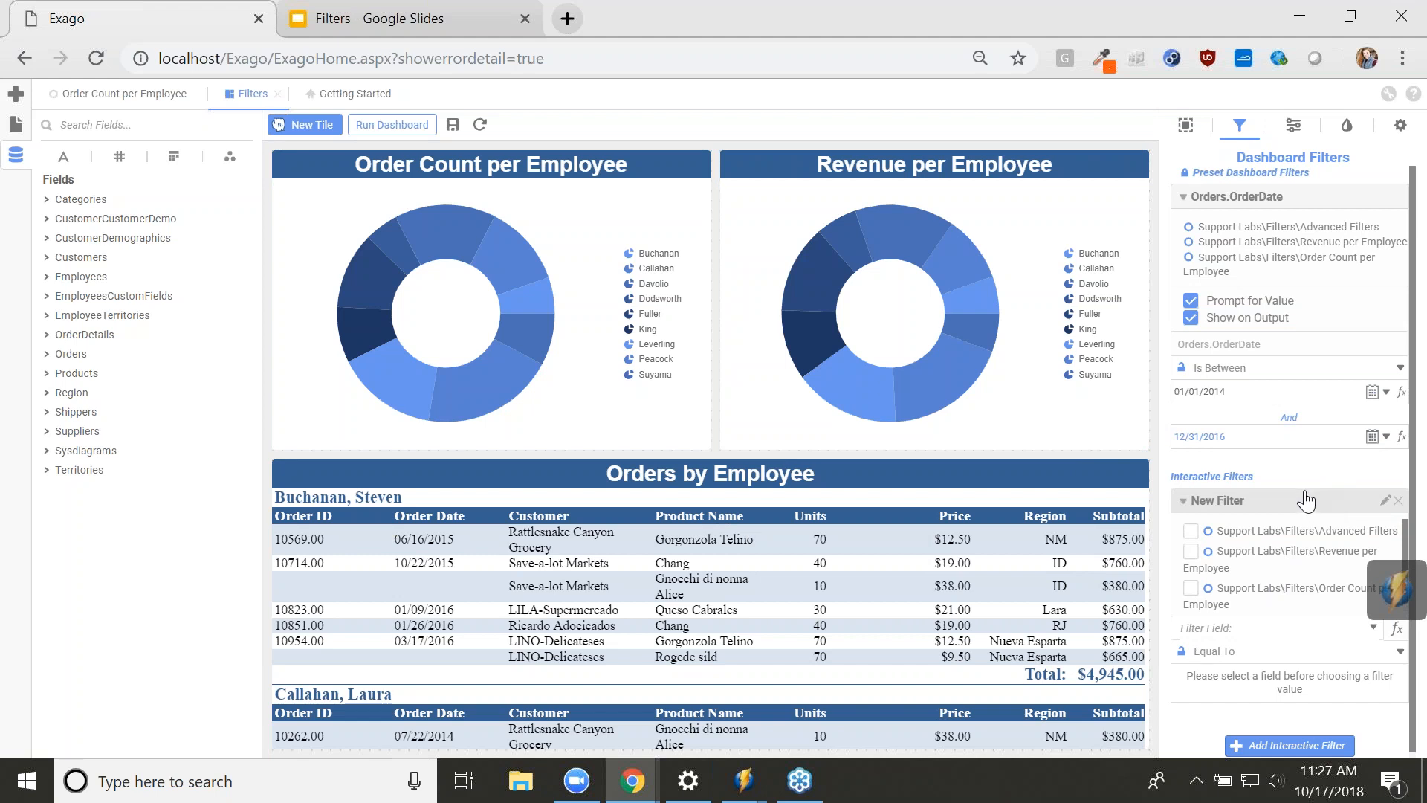
click(1191, 531)
click(1190, 551)
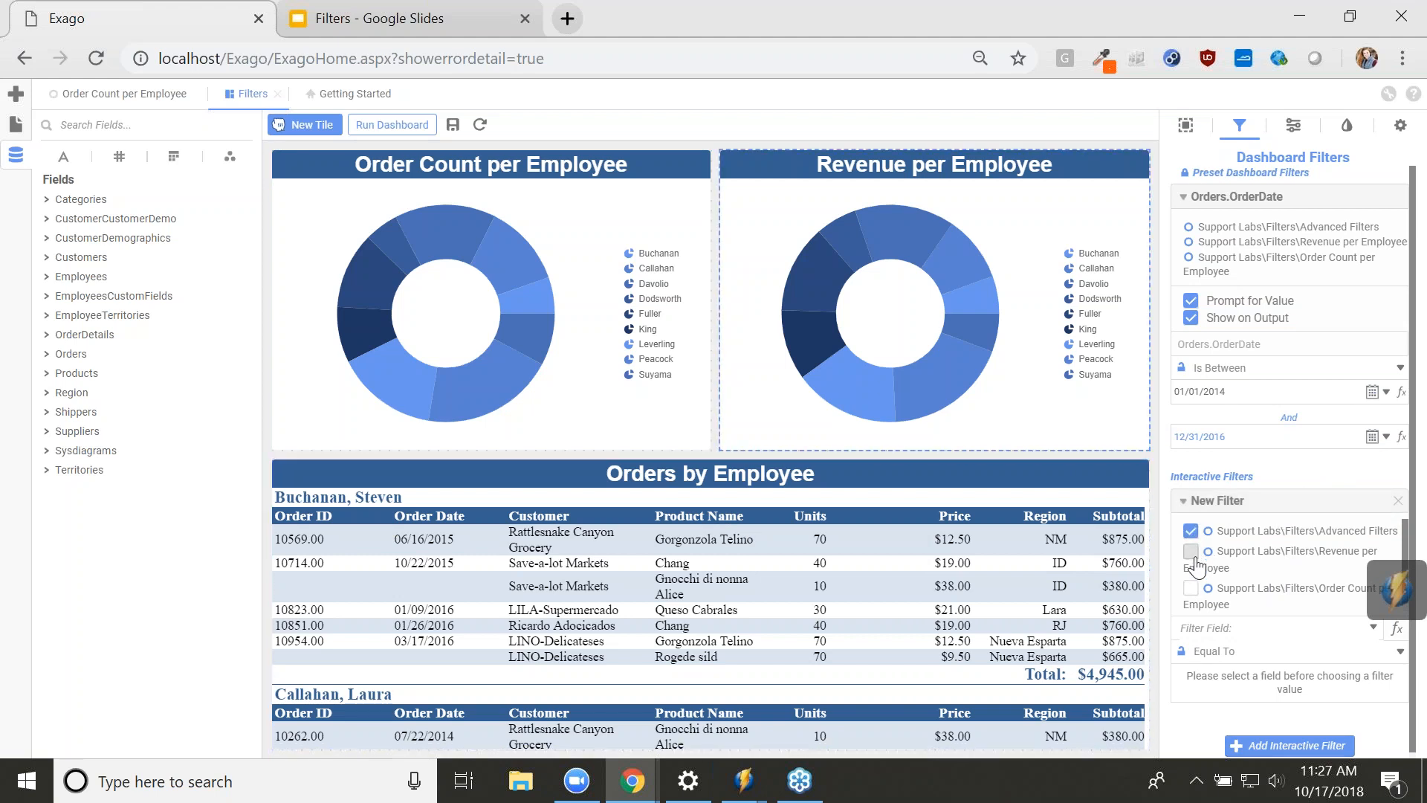
click(1190, 588)
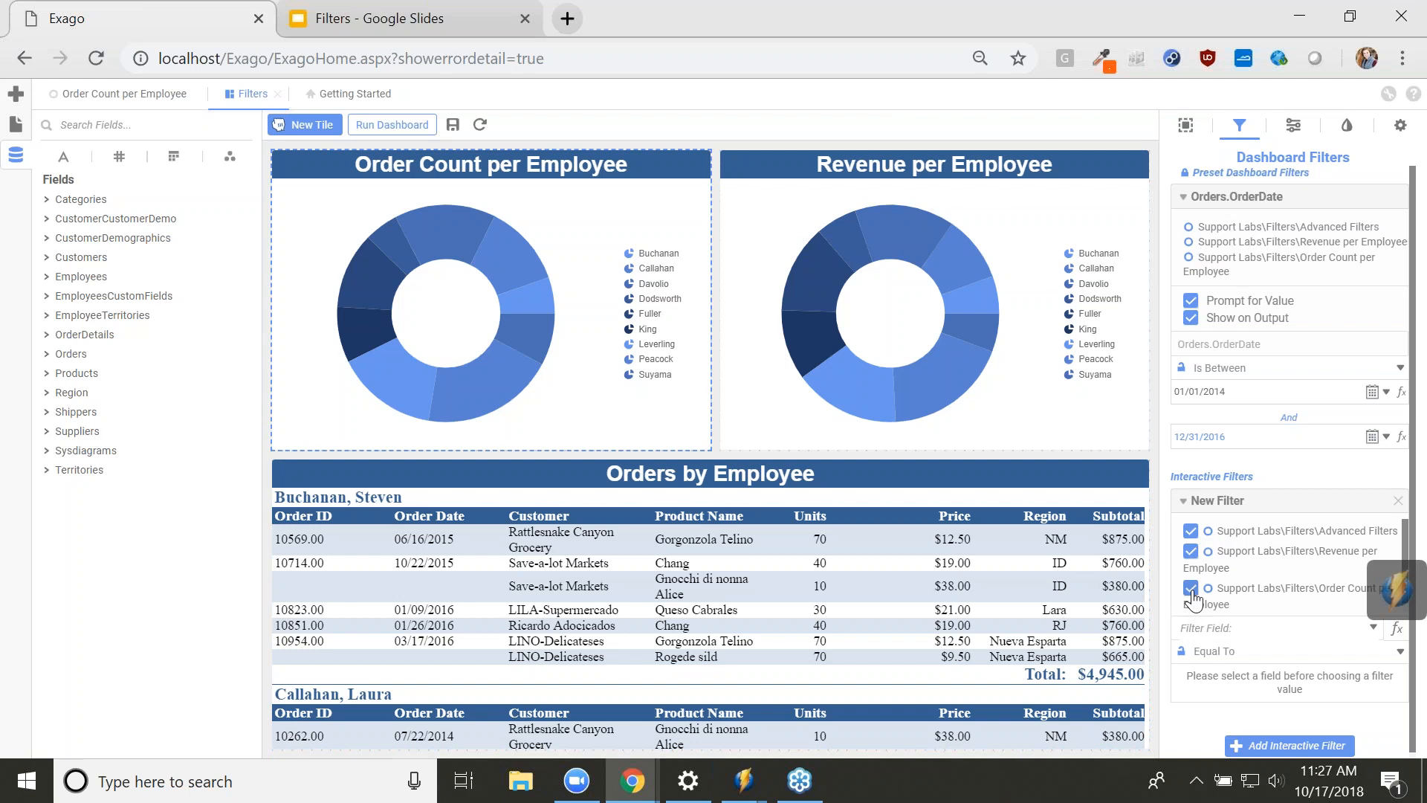
click(1293, 629)
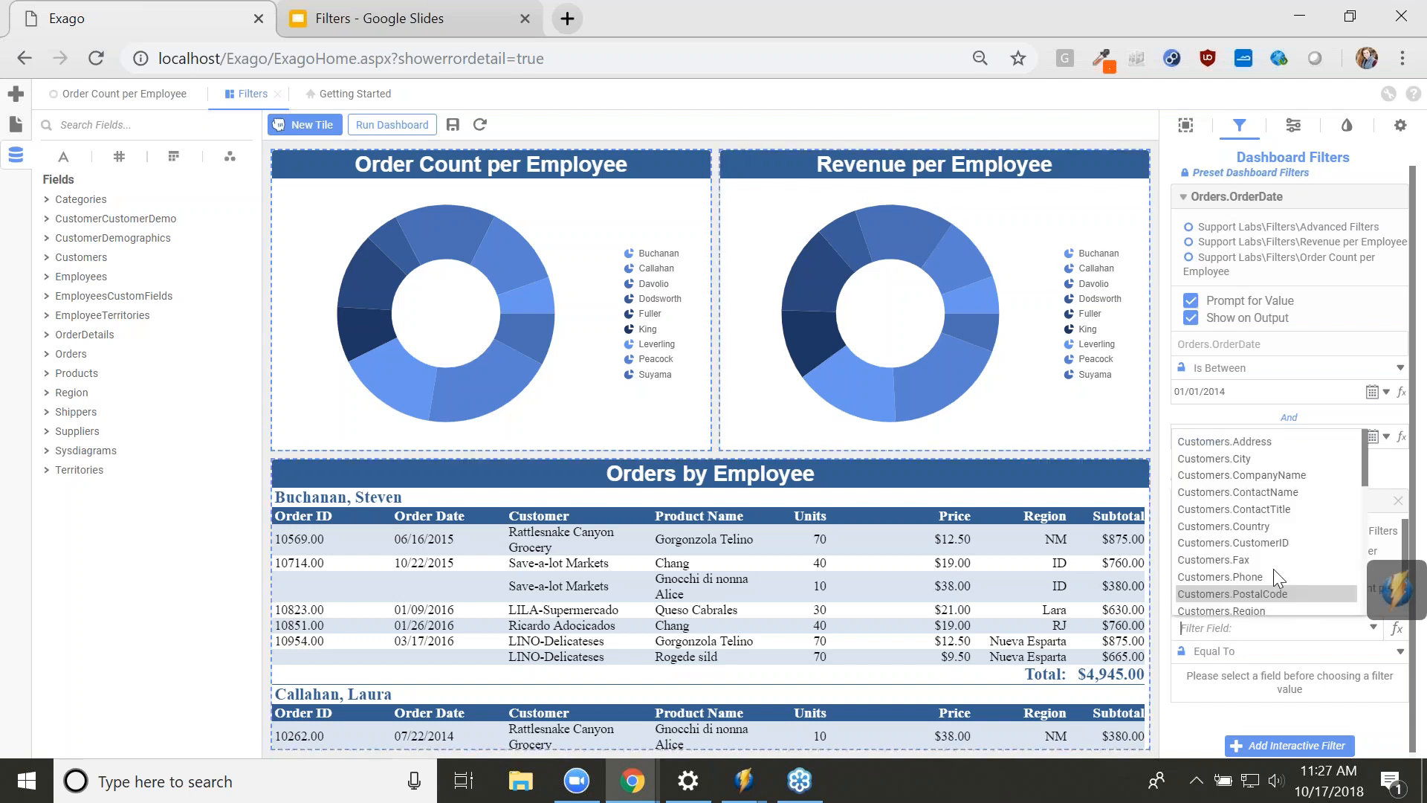
scroll(1273, 569, down, 5)
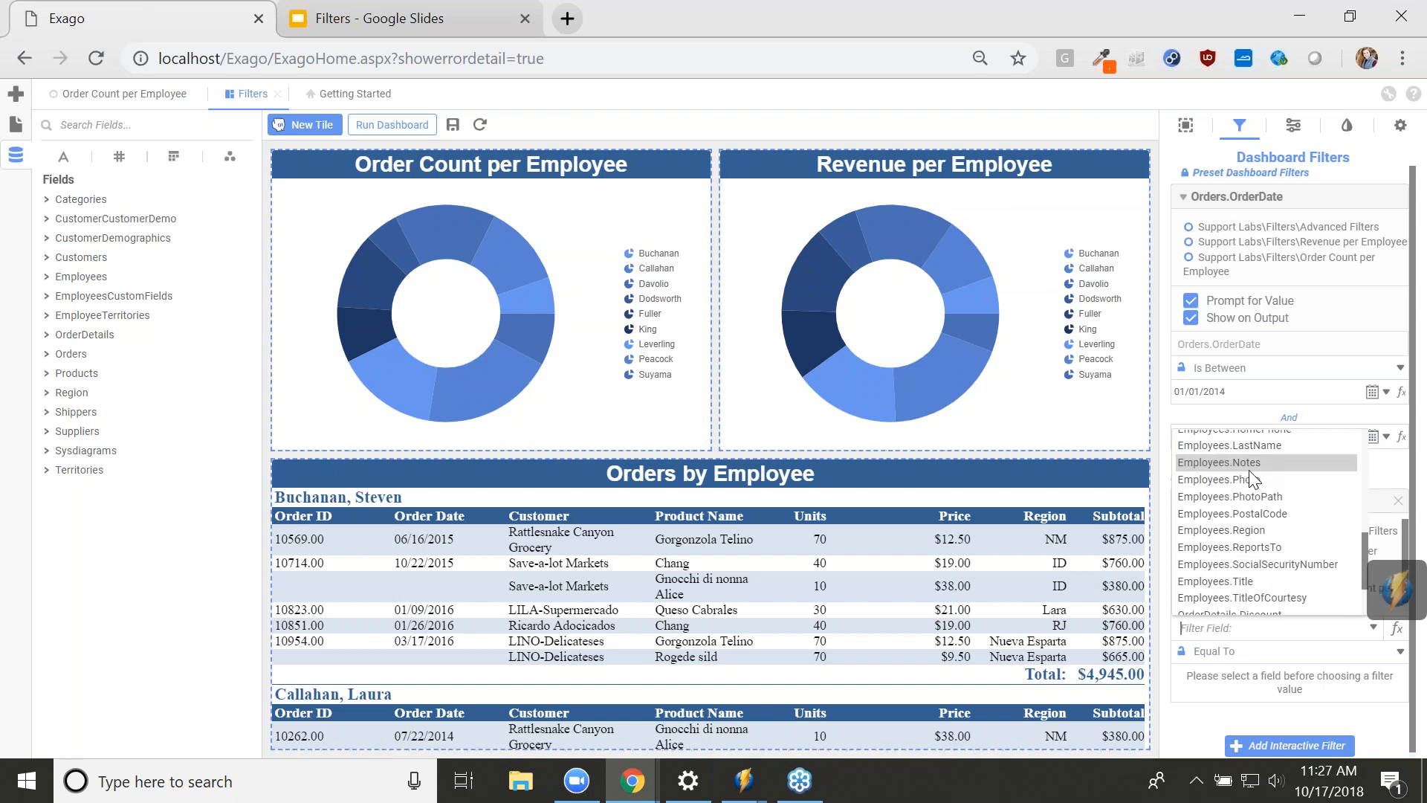
click(1248, 449)
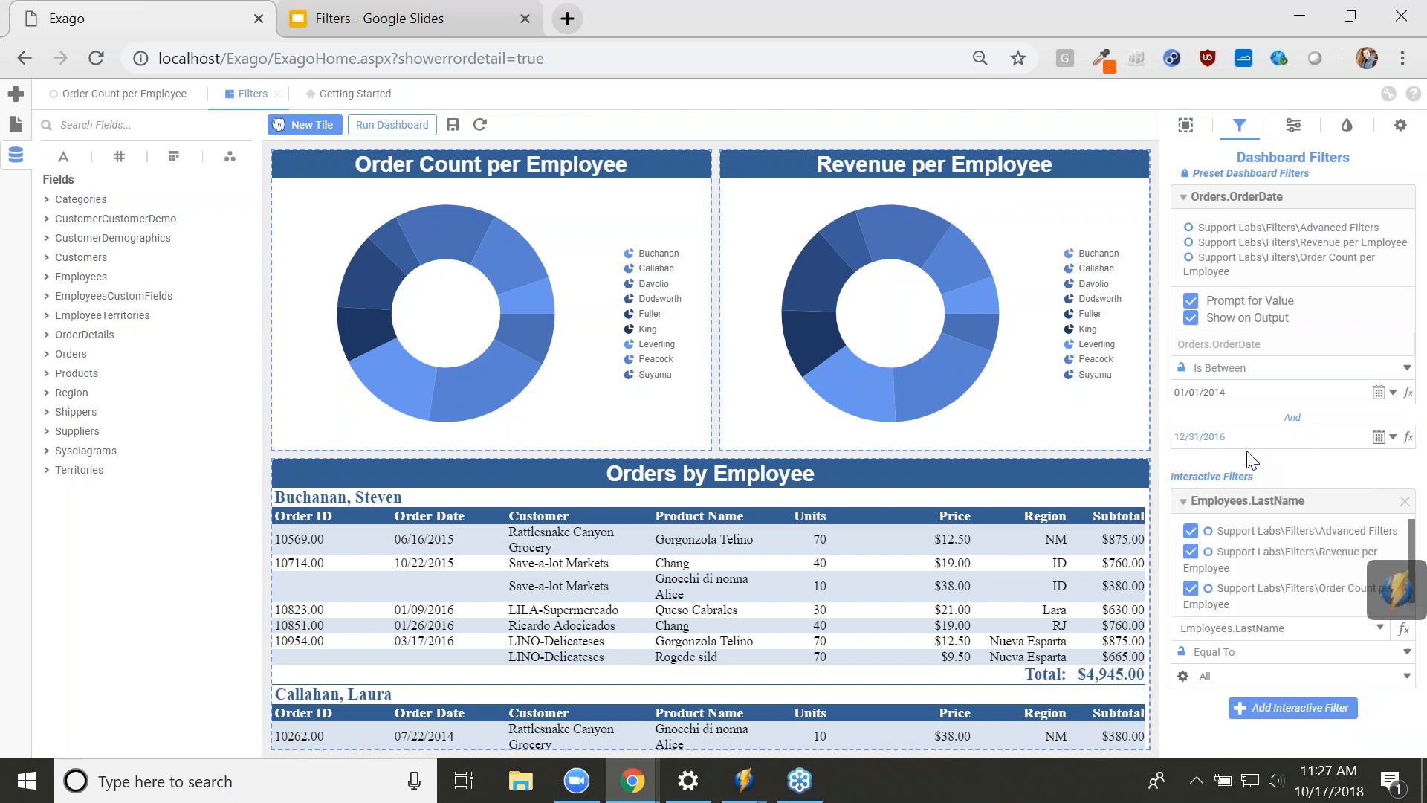
- Set the Employees.LastName filter condition to Is One Of and select the first five last names in the value list
click(1246, 645)
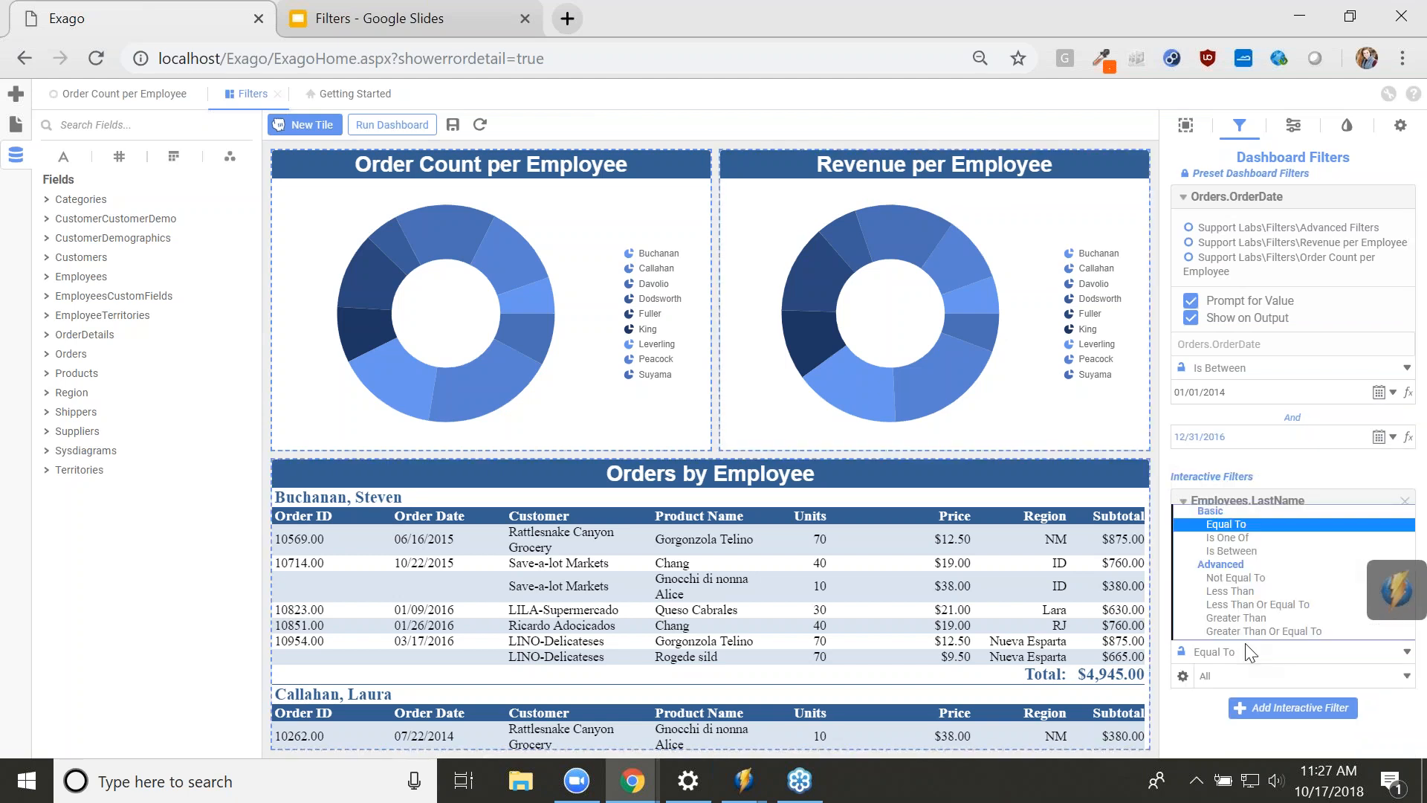
click(1238, 537)
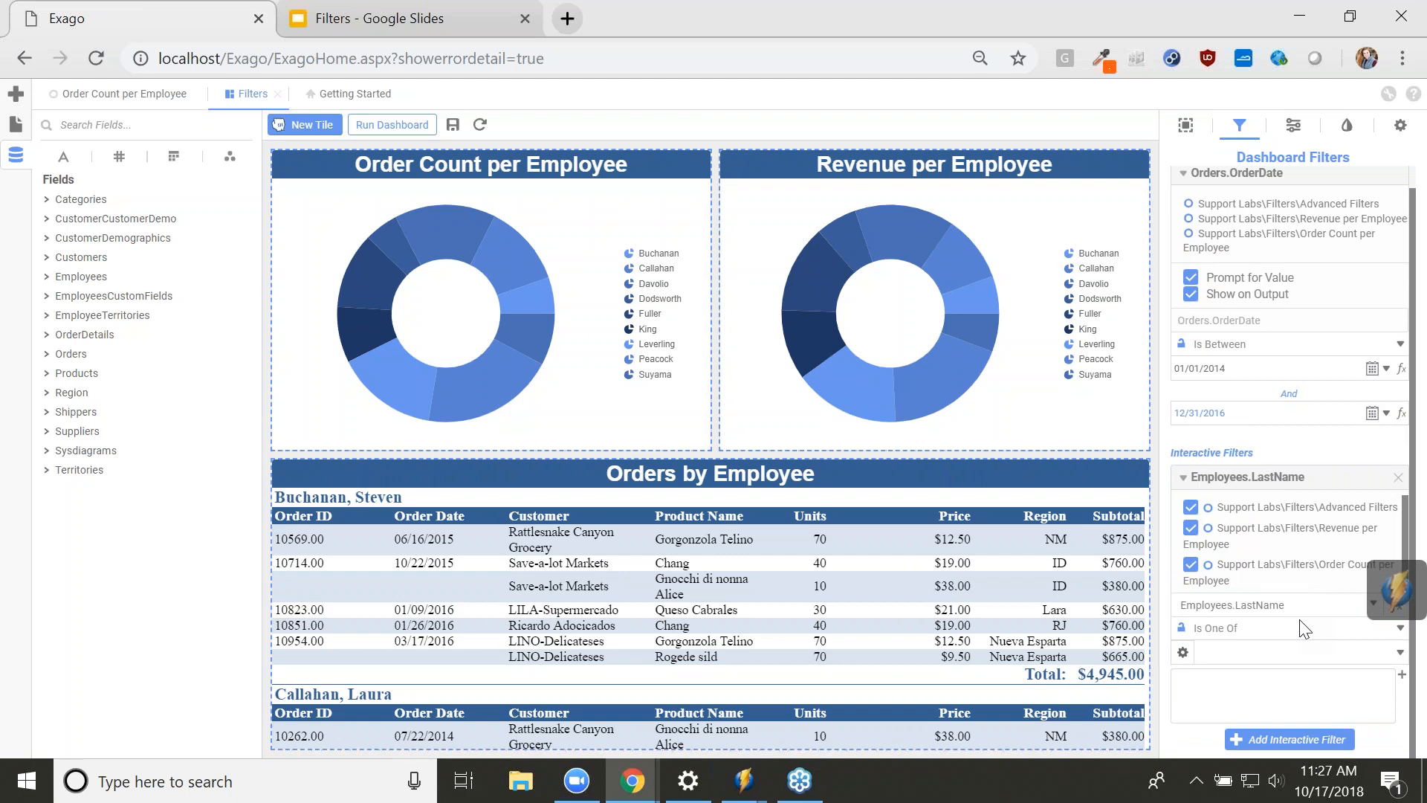
click(1224, 651)
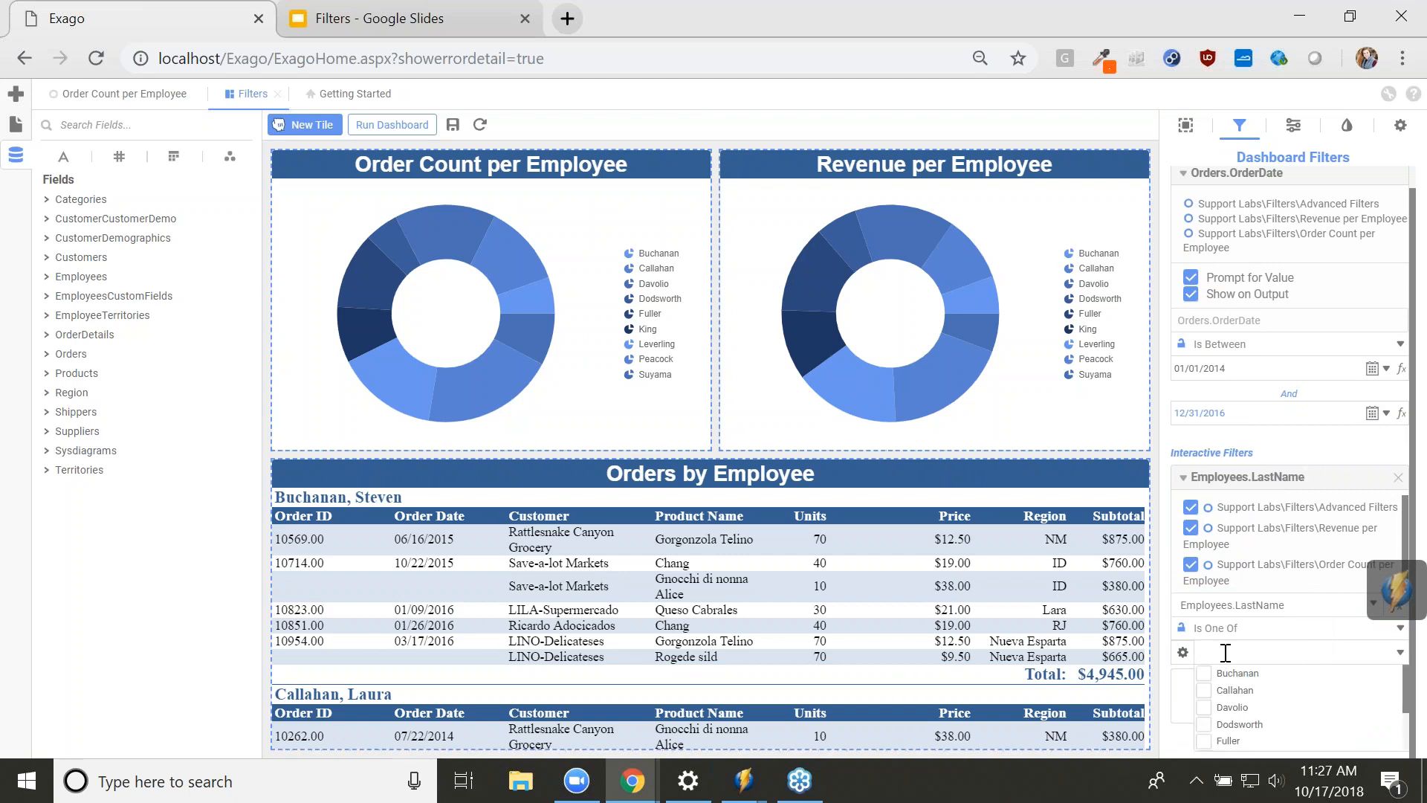
click(1203, 673)
click(1203, 689)
click(1203, 707)
click(1203, 724)
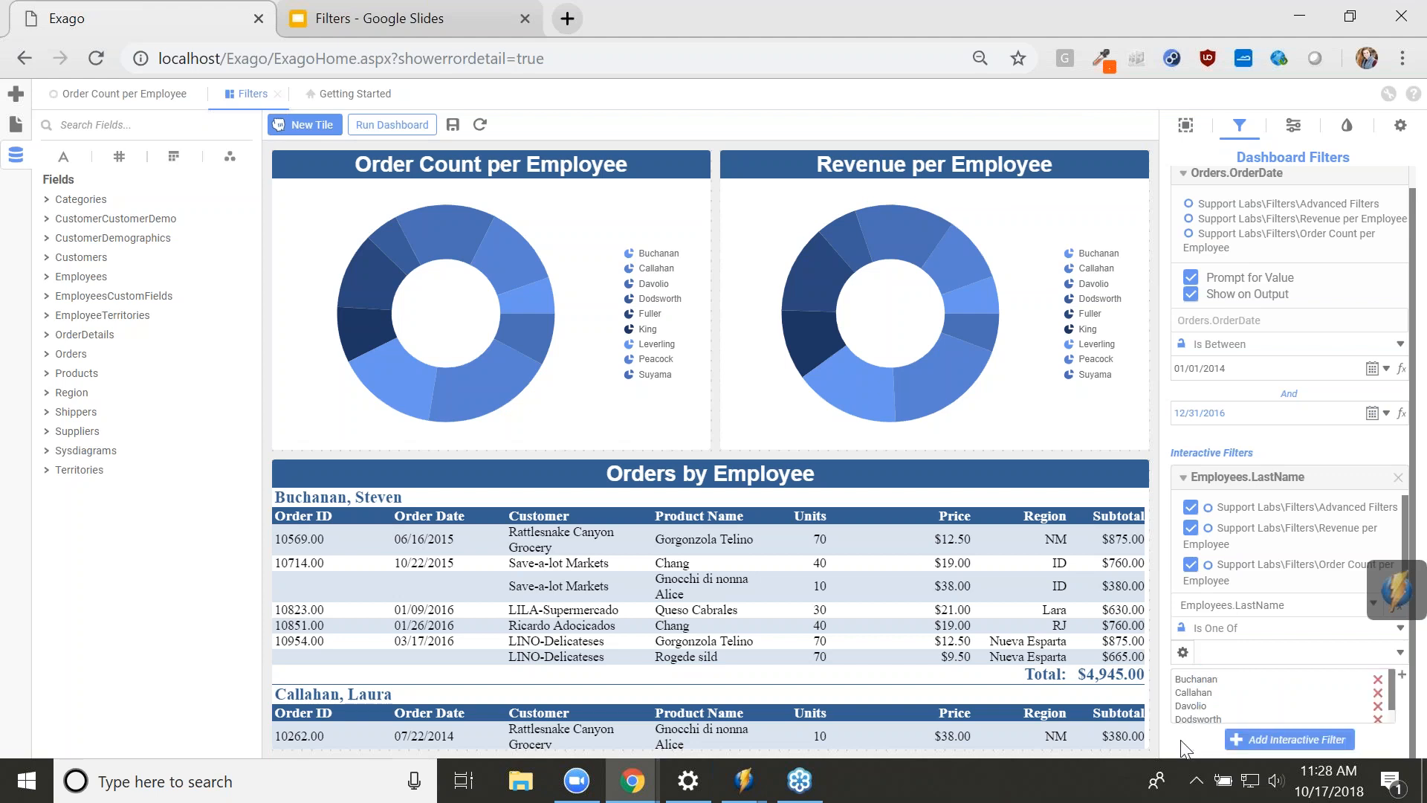
- Run the dashboard with order dates between 01/01/2014 and 12/31/2016, and display its filters beside the output
click(401, 124)
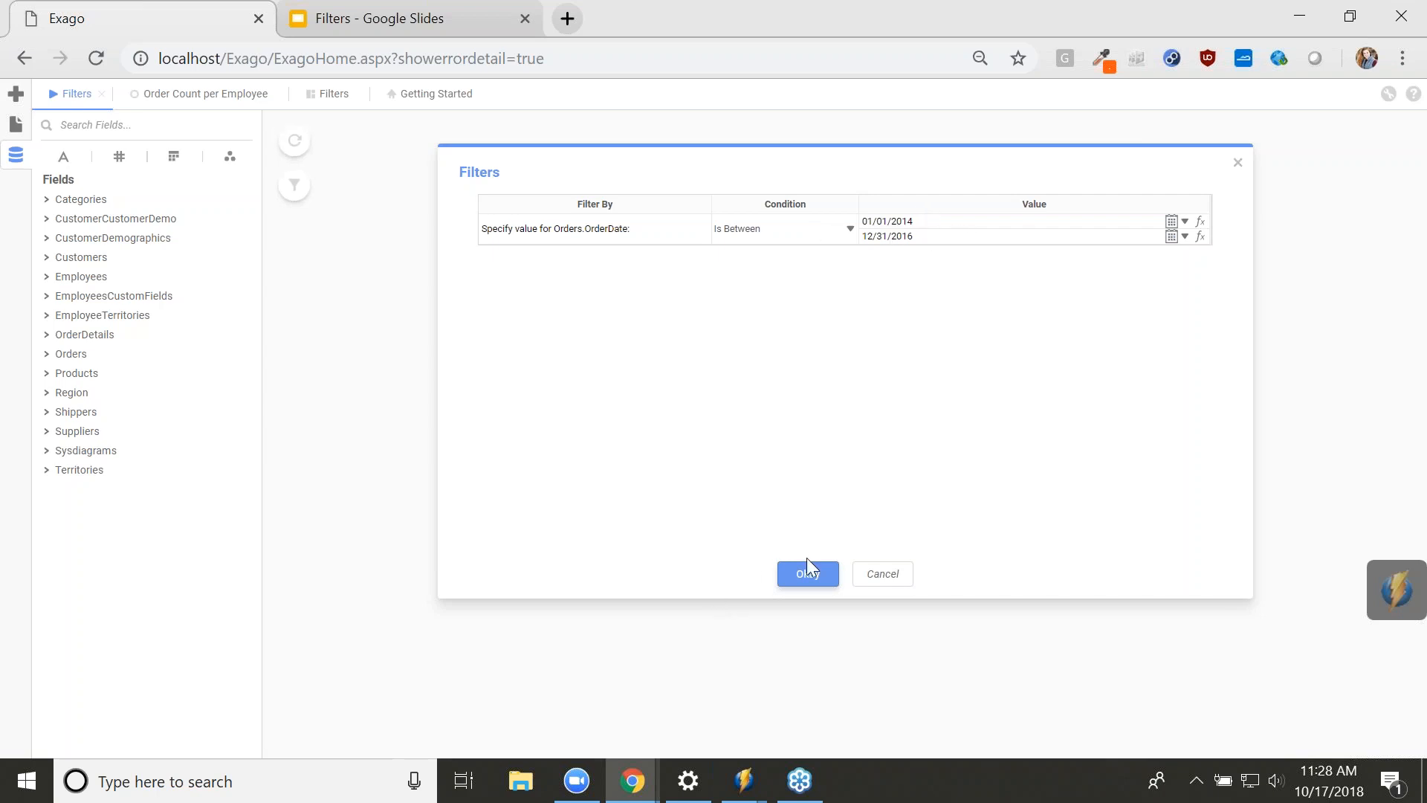
click(822, 579)
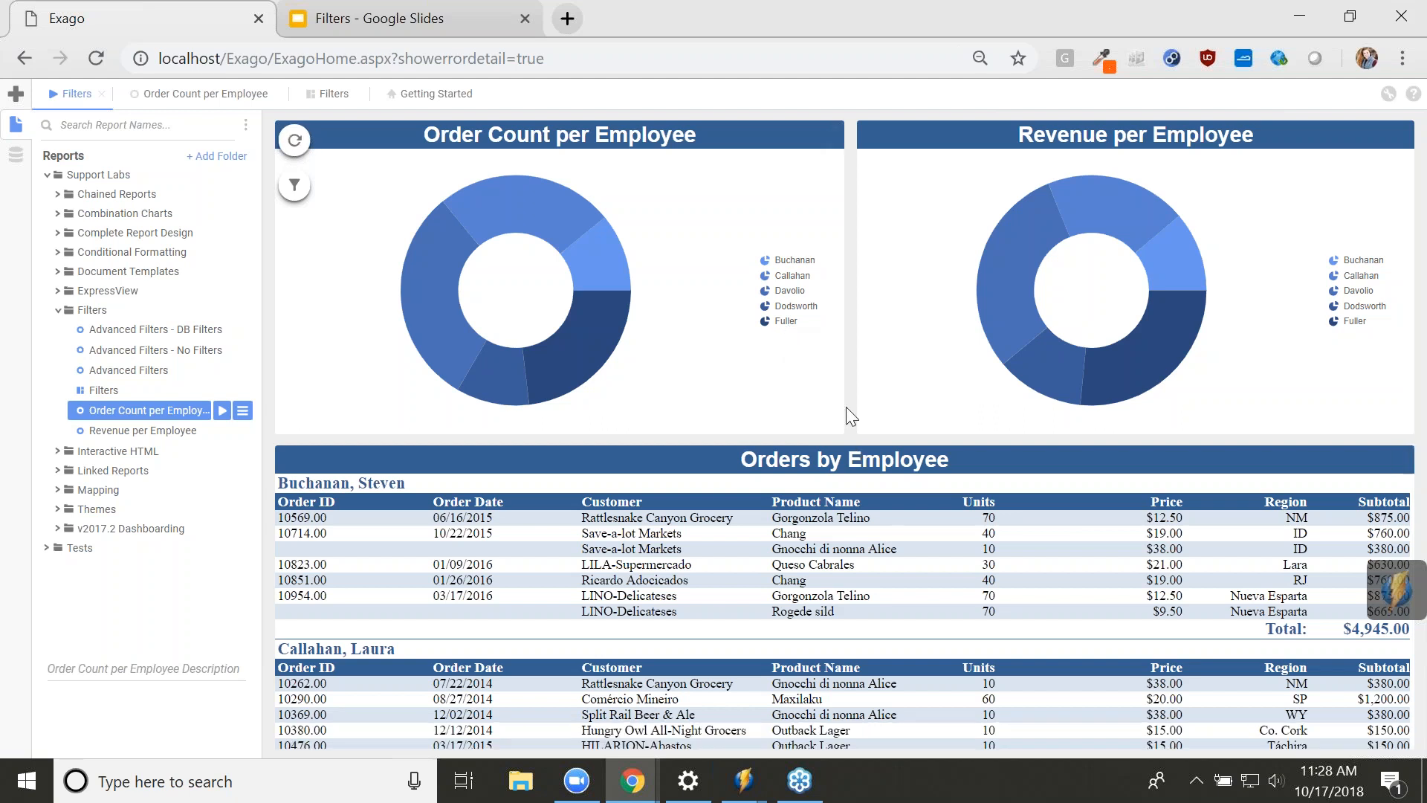
click(296, 185)
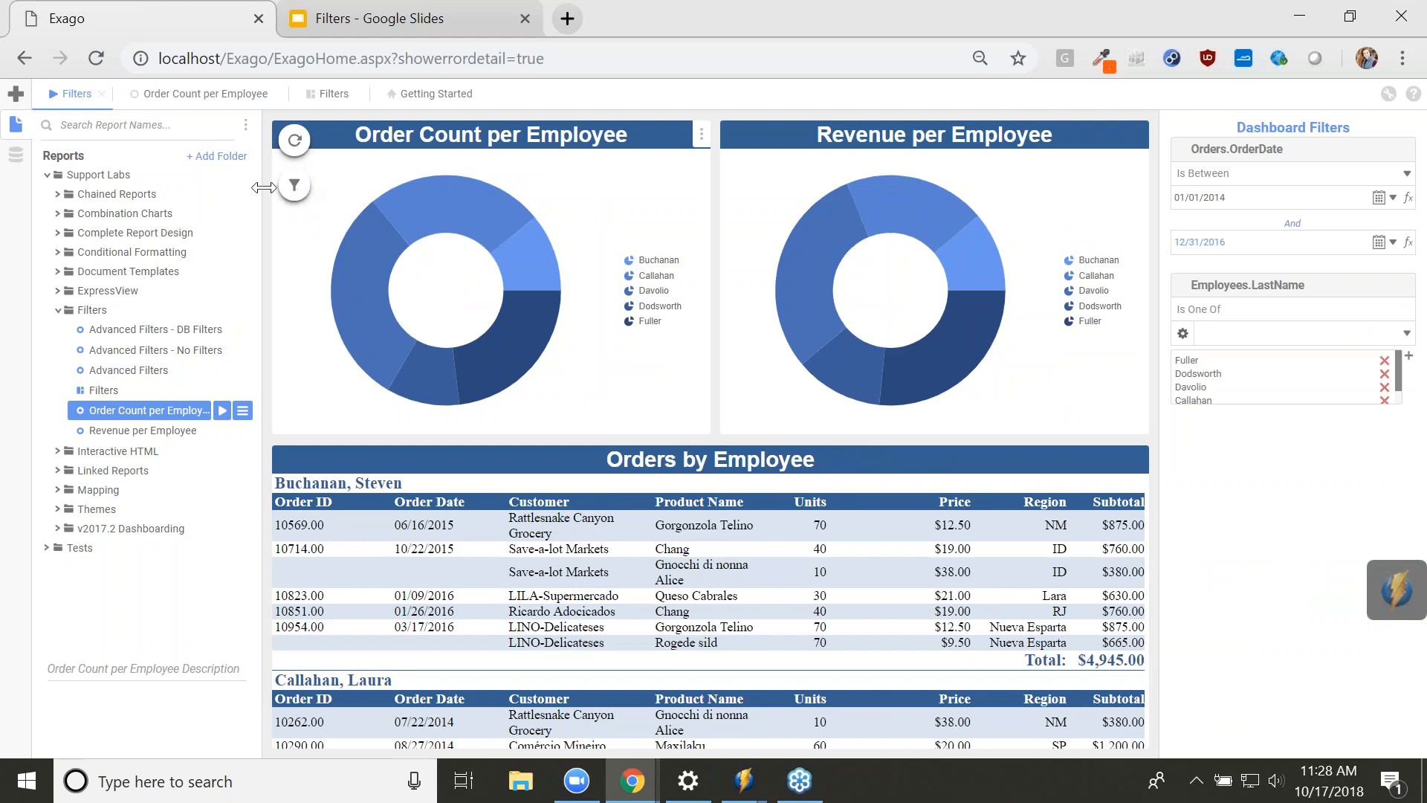
click(295, 186)
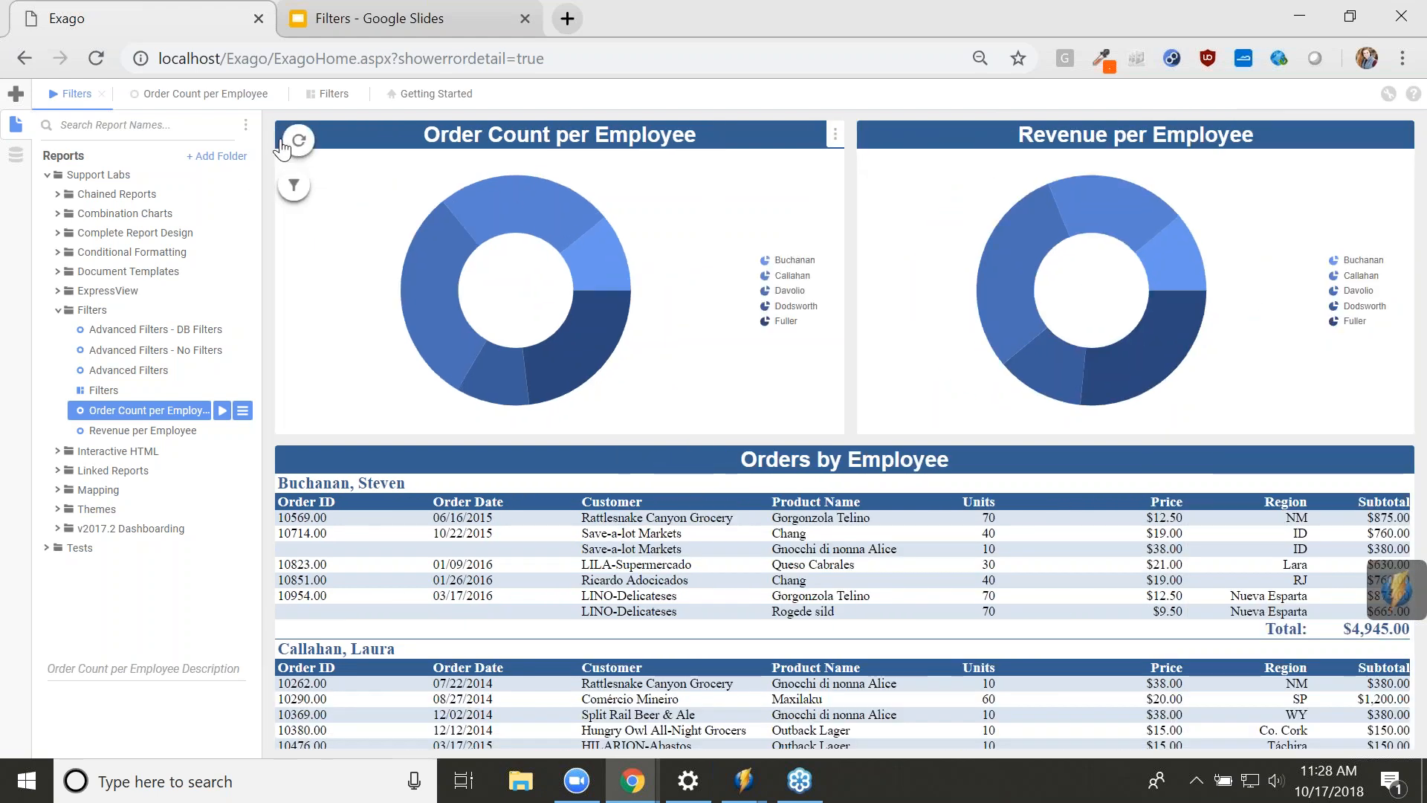
click(296, 188)
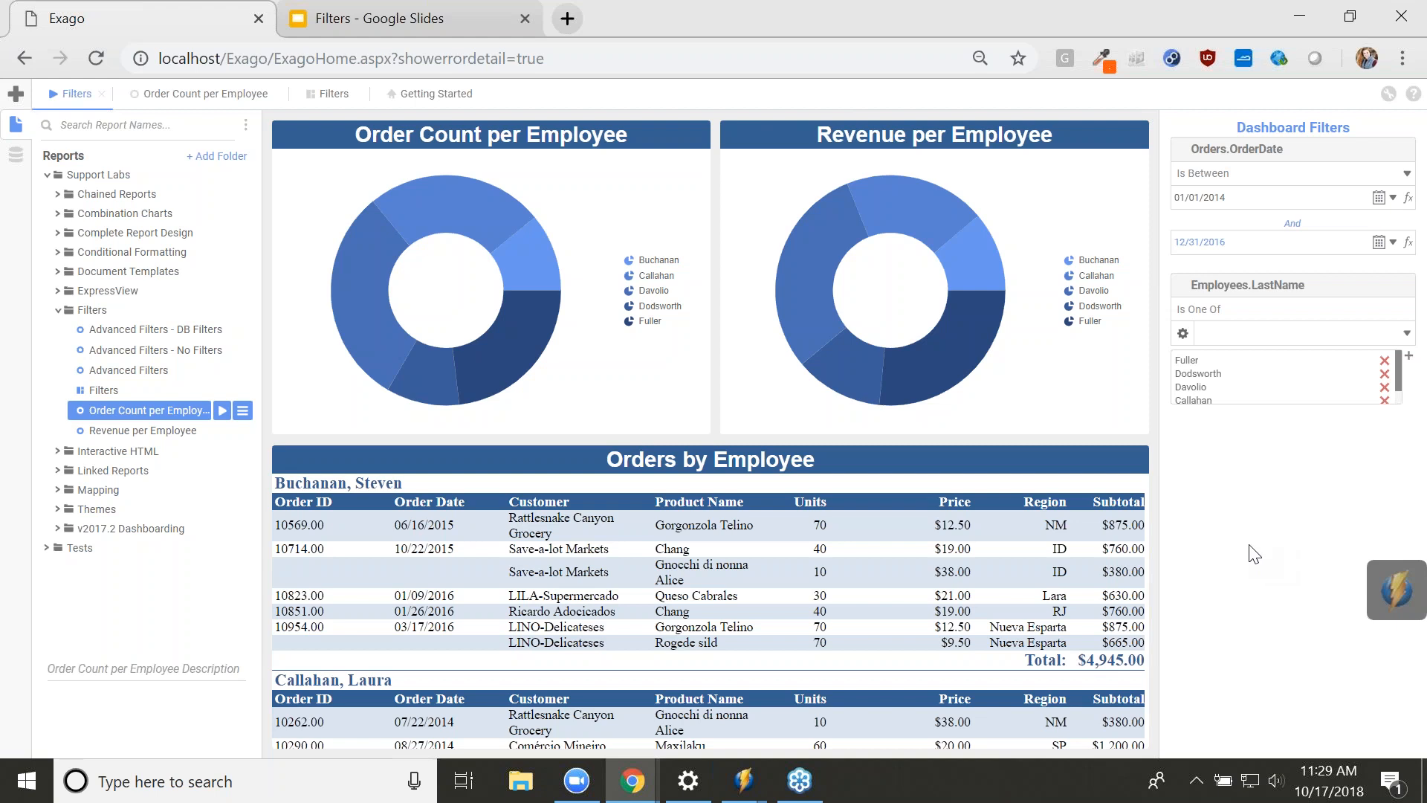
- Switch to the Filters presentation in Google Slides
click(398, 22)
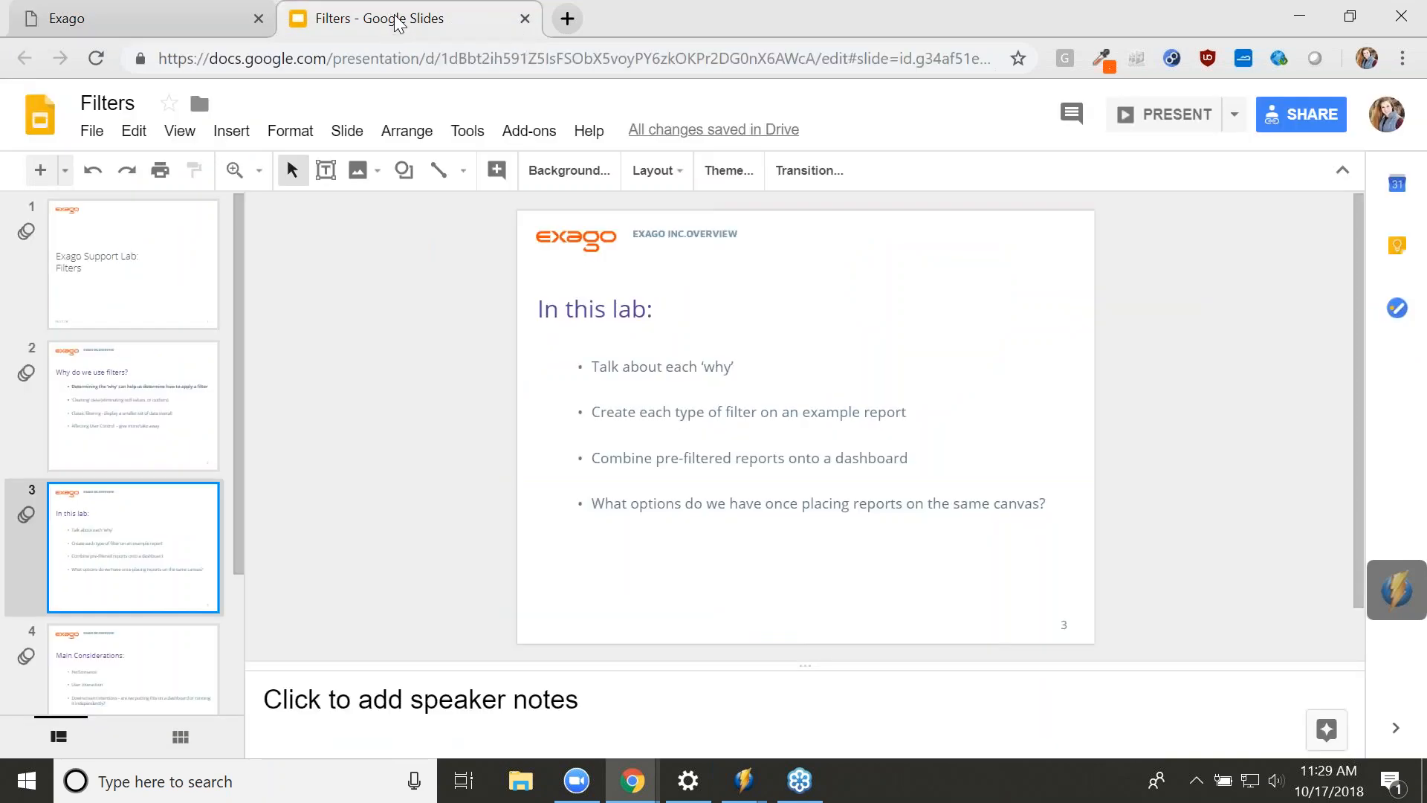